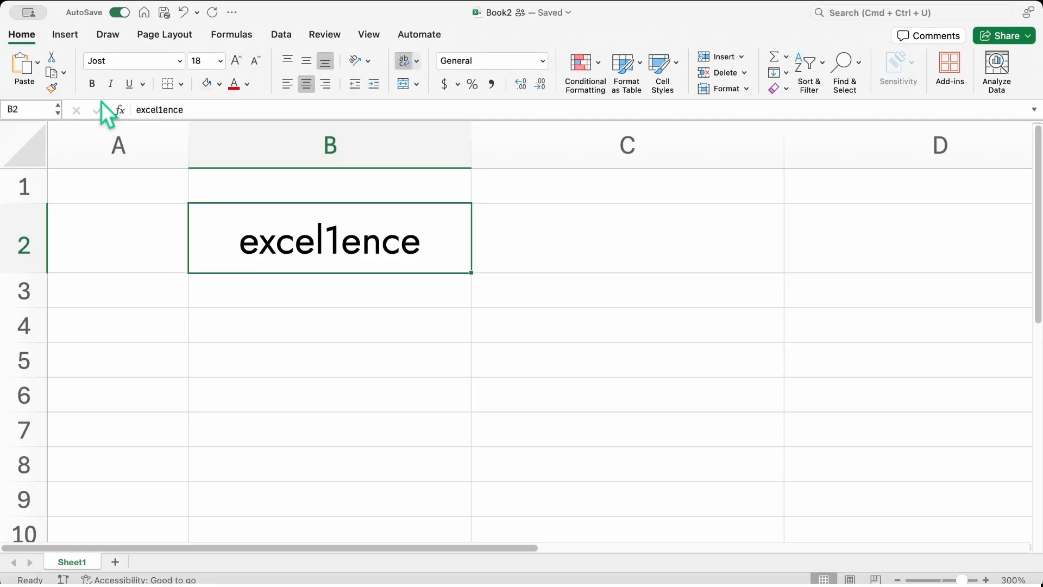
Step: Apply bold formatting to the excel1ence text in cell B2
click(92, 85)
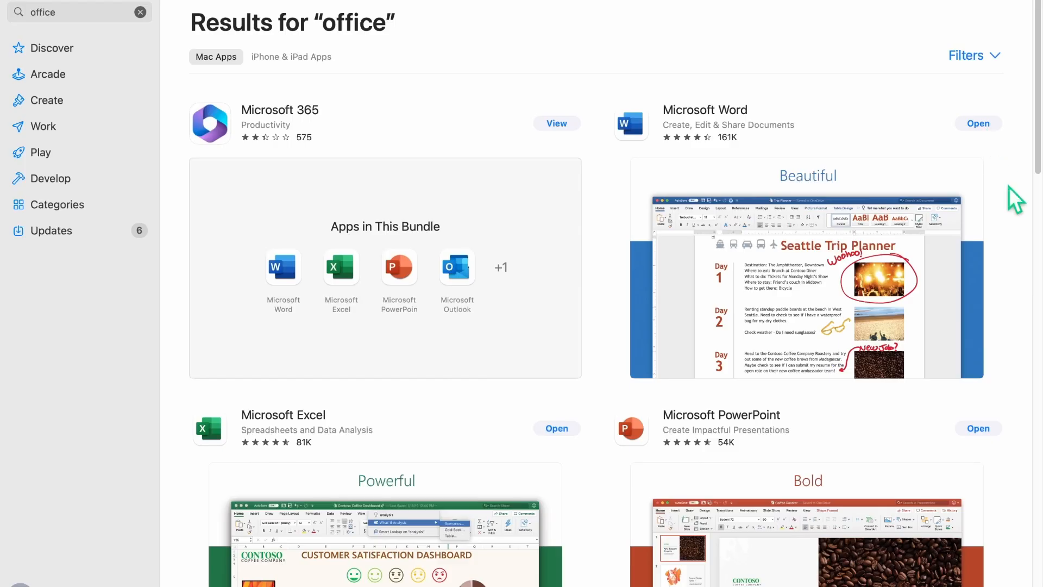
scroll(1003, 331, down, 5)
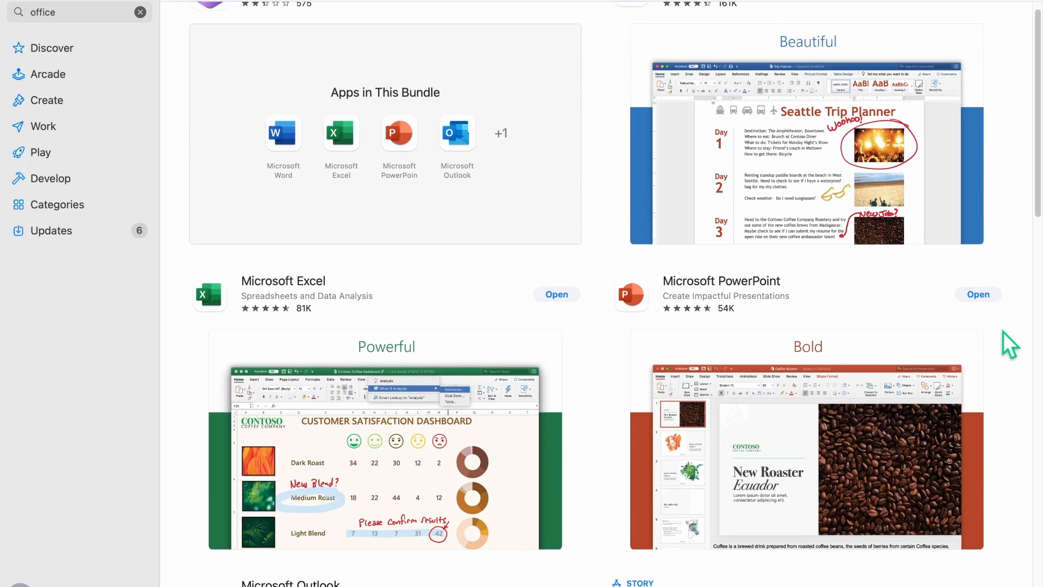
scroll(1003, 332, down, 4)
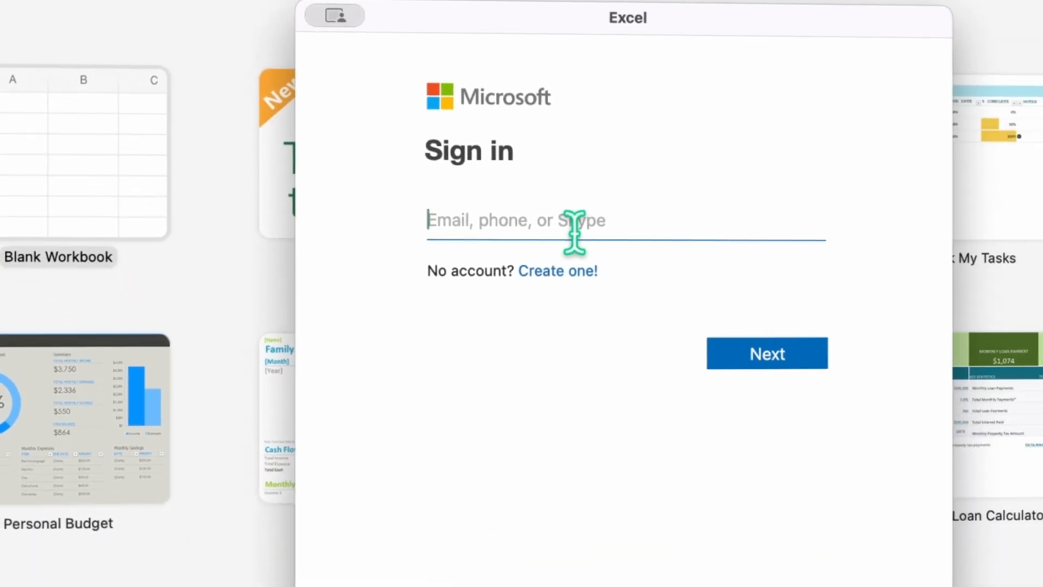
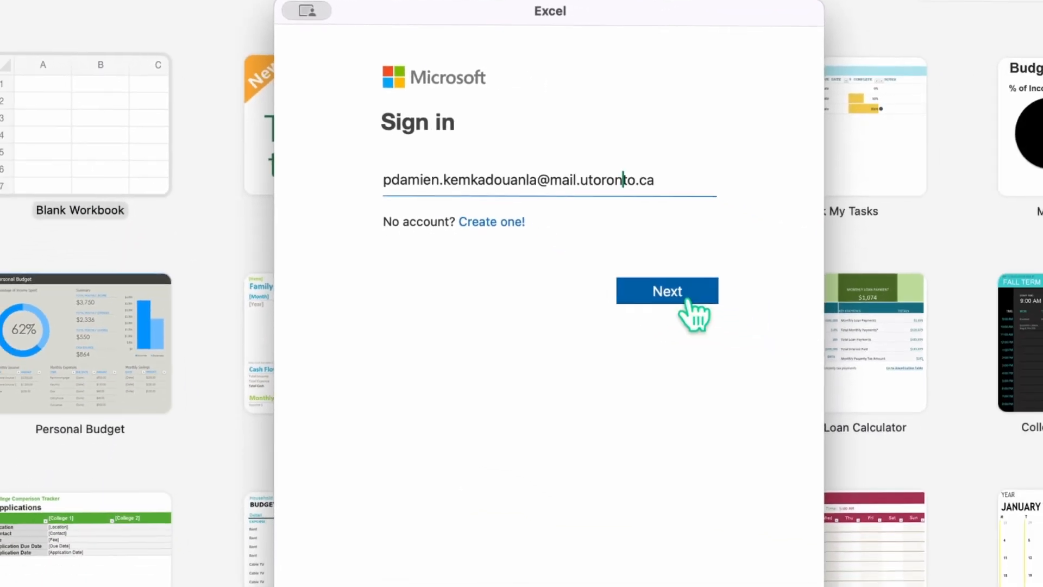
Step: Sign in with the account e-mail, then create a blank workbook saved to OneDrive as Book2 with AutoSave
click(686, 298)
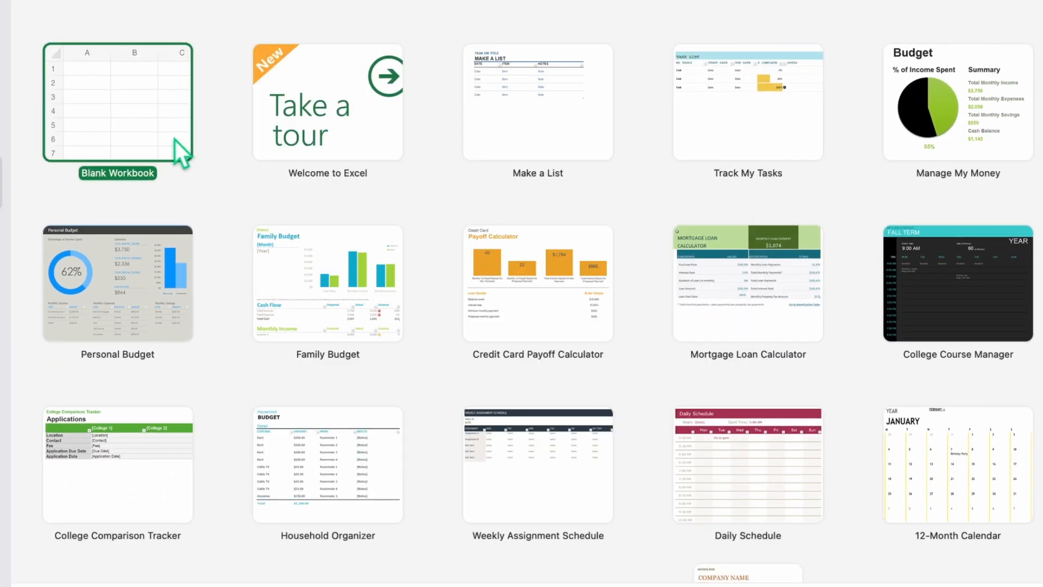
double_click(174, 139)
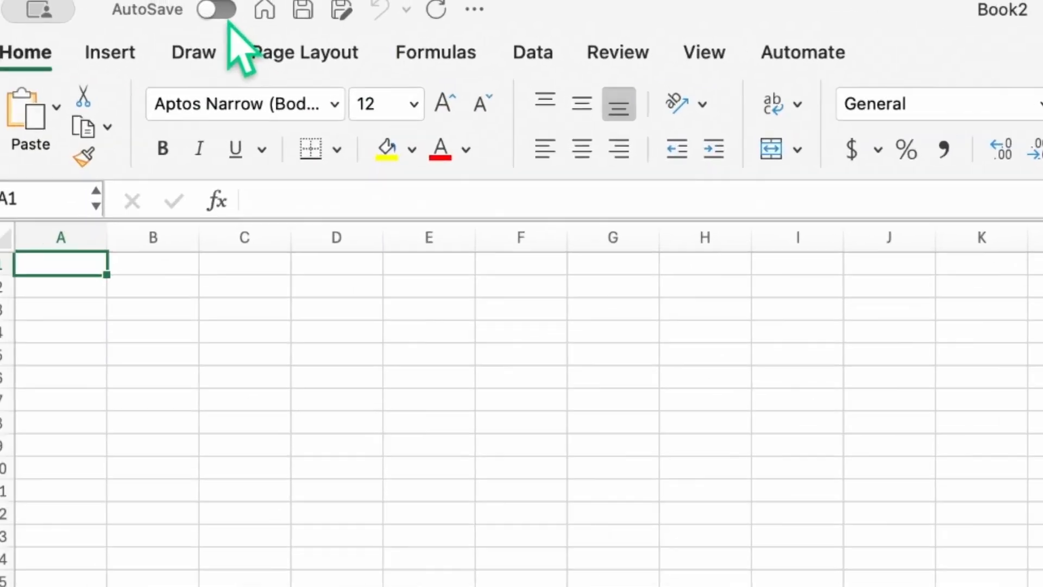
click(226, 14)
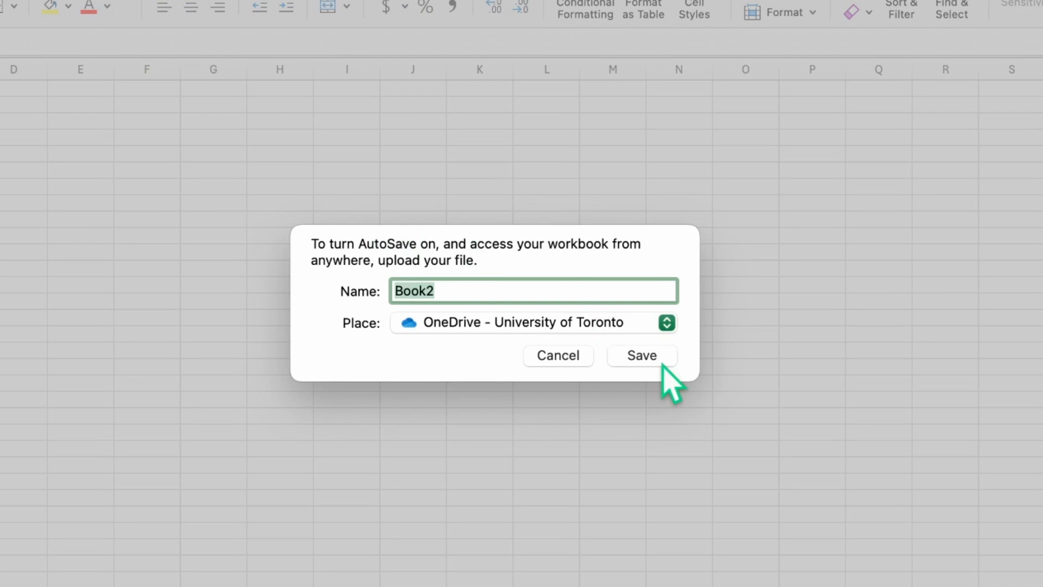
click(663, 365)
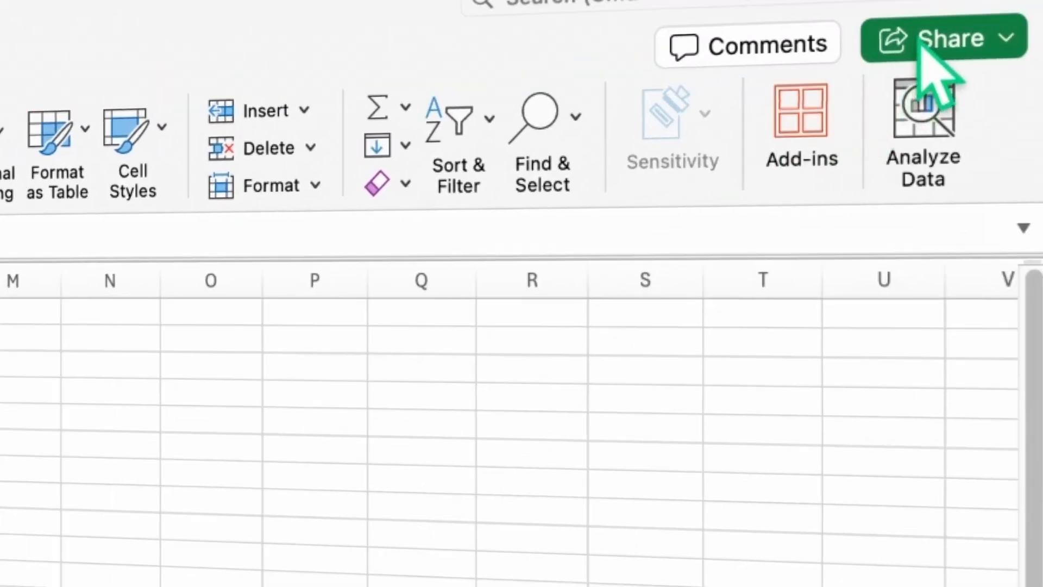
Step: Invite a colleague by name to Book2 with Can edit permission and send the invitation
click(924, 49)
click(843, 108)
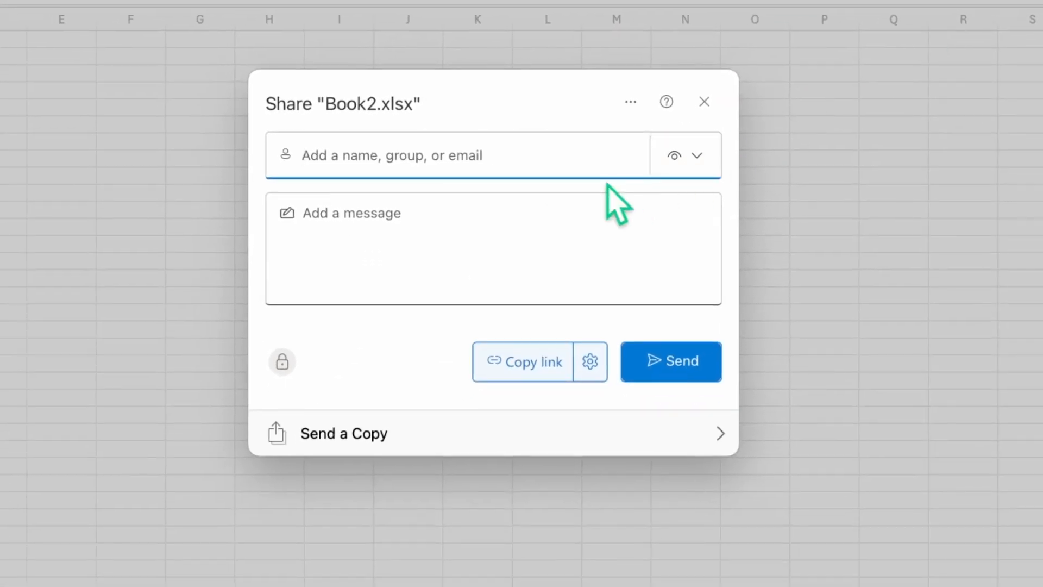
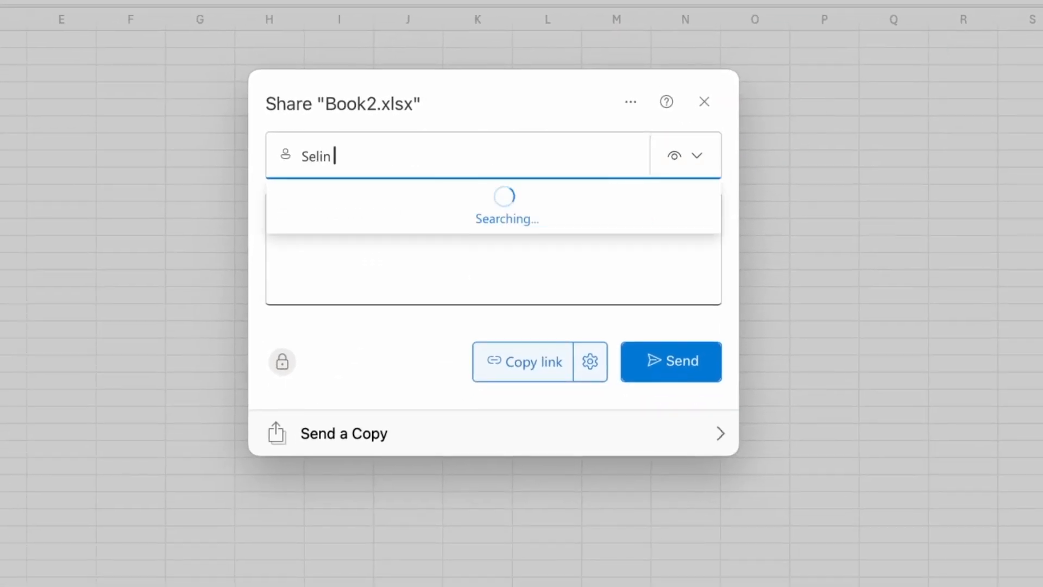
click(591, 223)
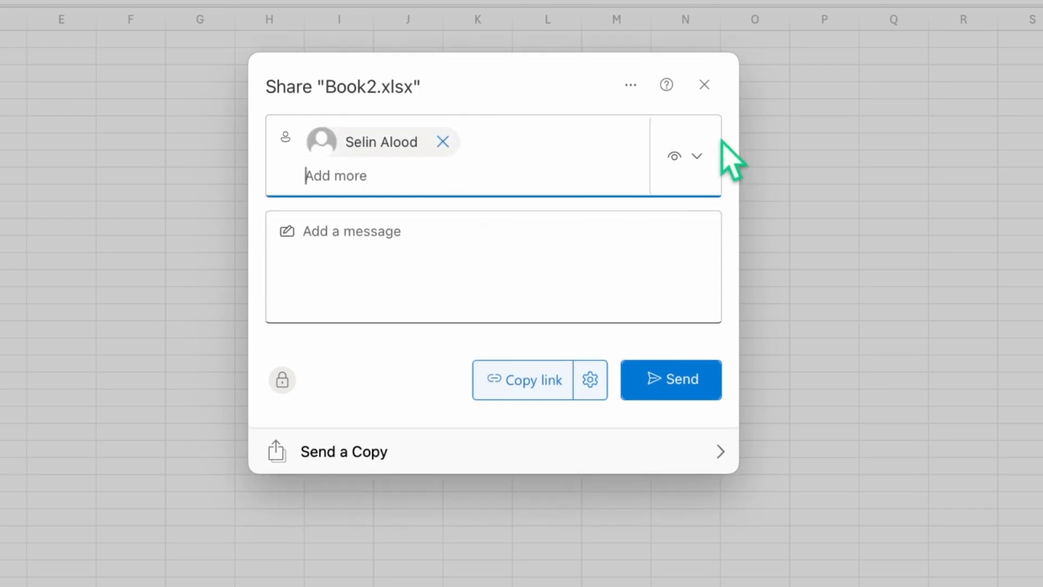
click(704, 157)
click(698, 231)
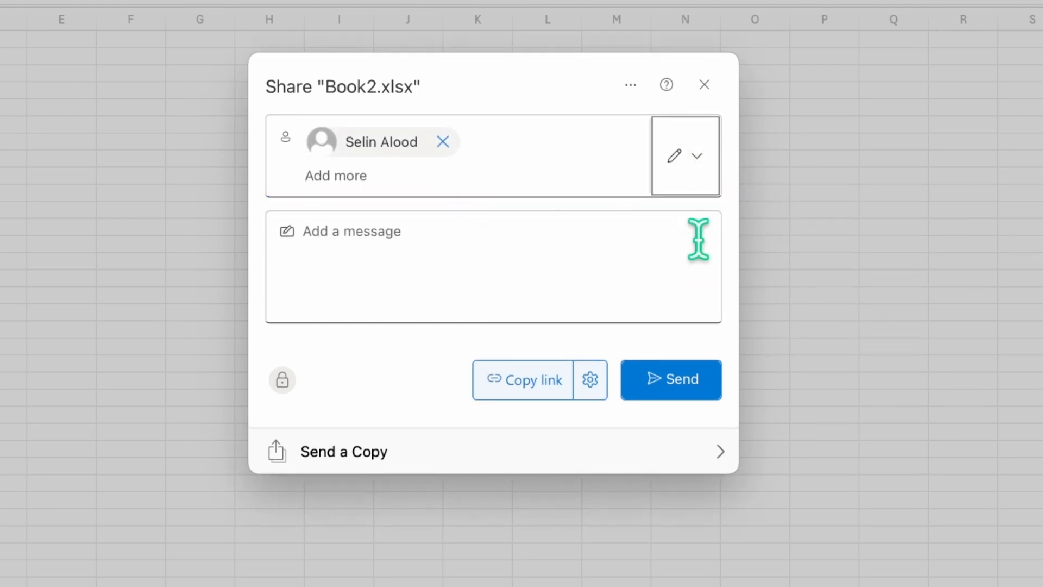
click(686, 380)
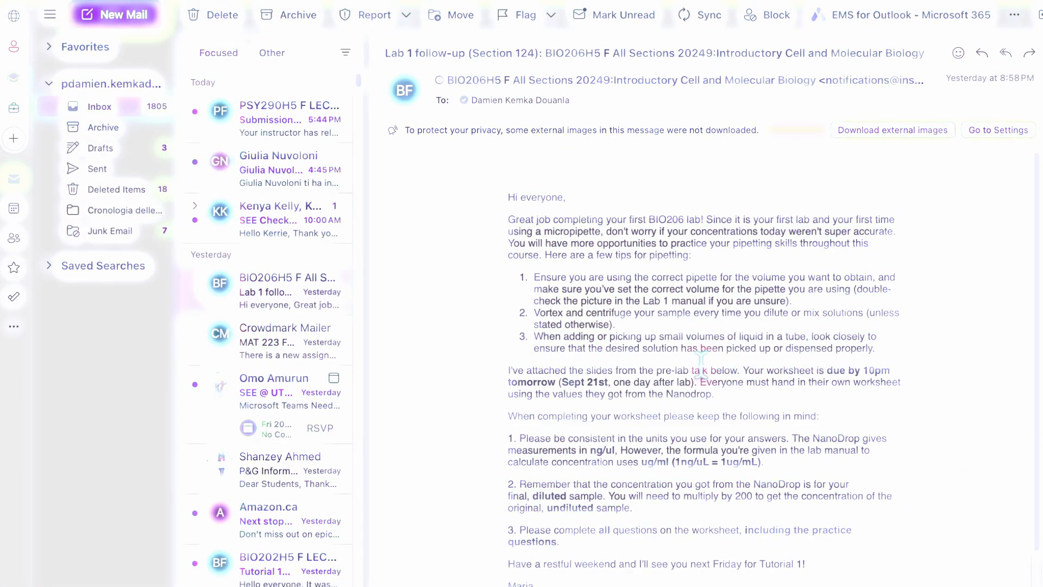
Step: Open the Book 2 share notification email from the Outlook inbox
click(289, 178)
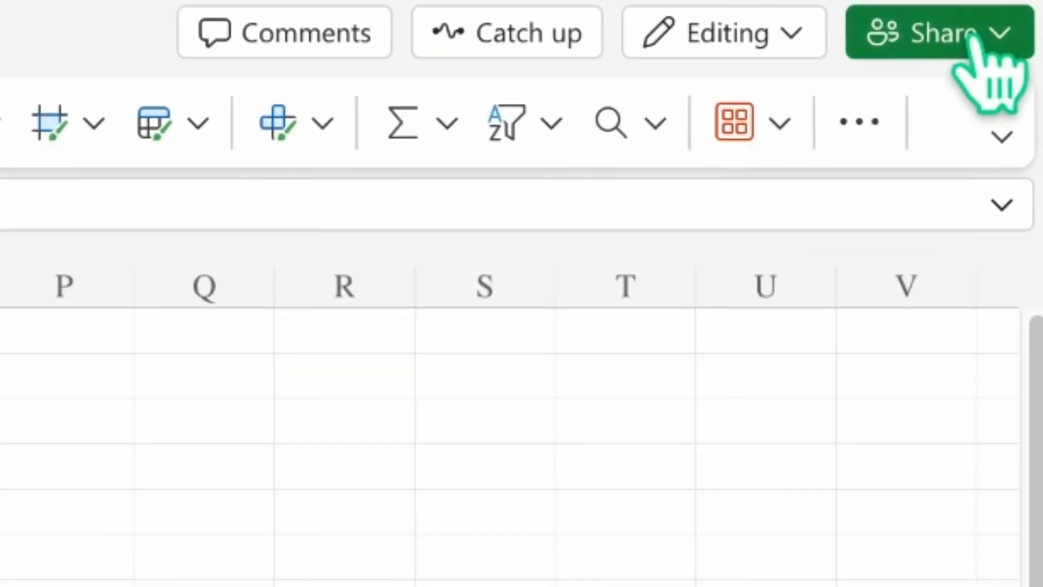
Step: Open the shared Book2 in the desktop Excel app via the Editing menu
click(974, 6)
click(761, 343)
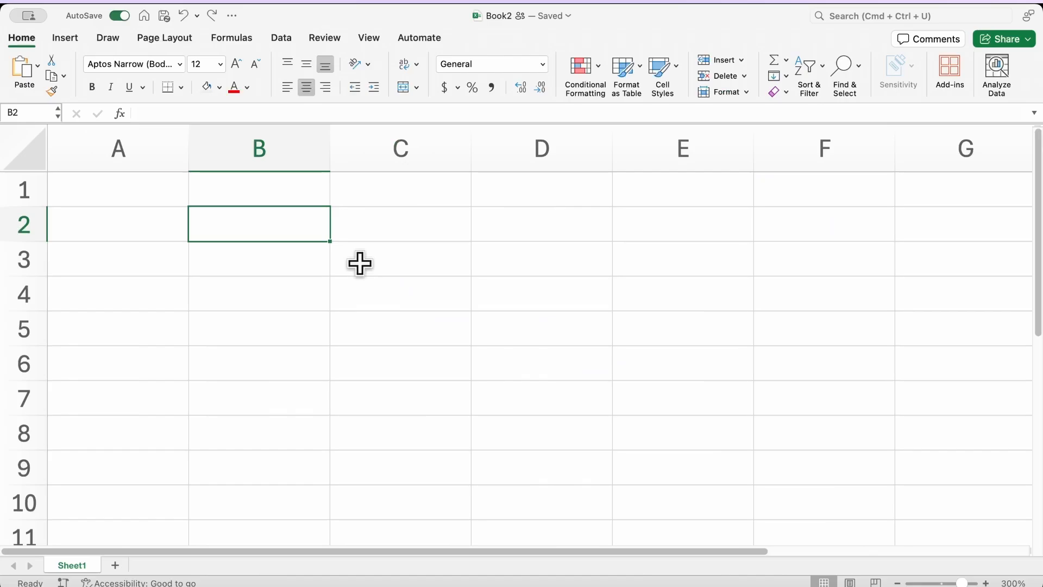
Step: Enter a long run of a's in B2 and widen column B to about 20.83
text(aaaaaaaaaa)
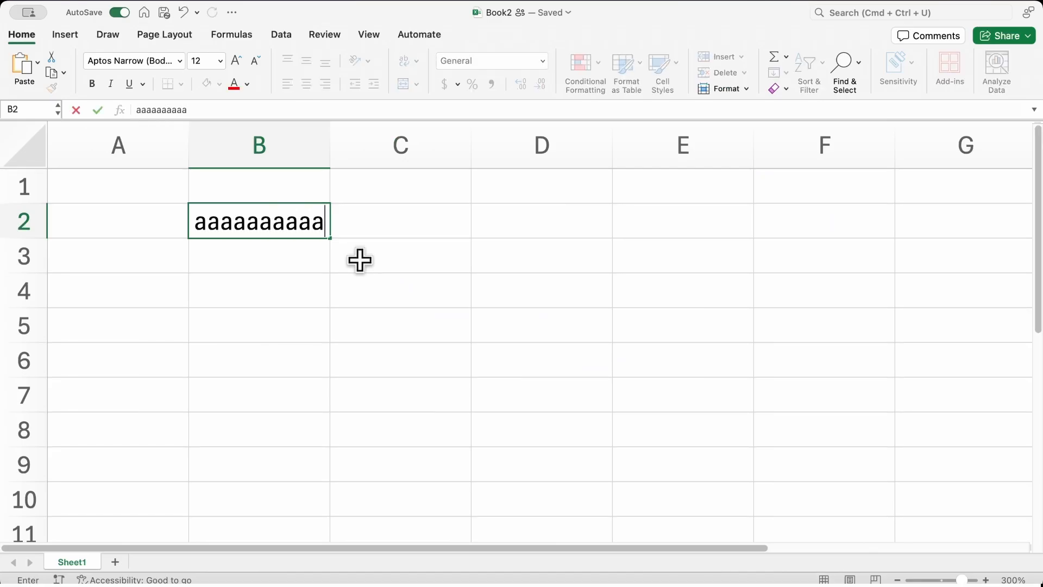
text(aaaaa)
key(Tab)
click(326, 146)
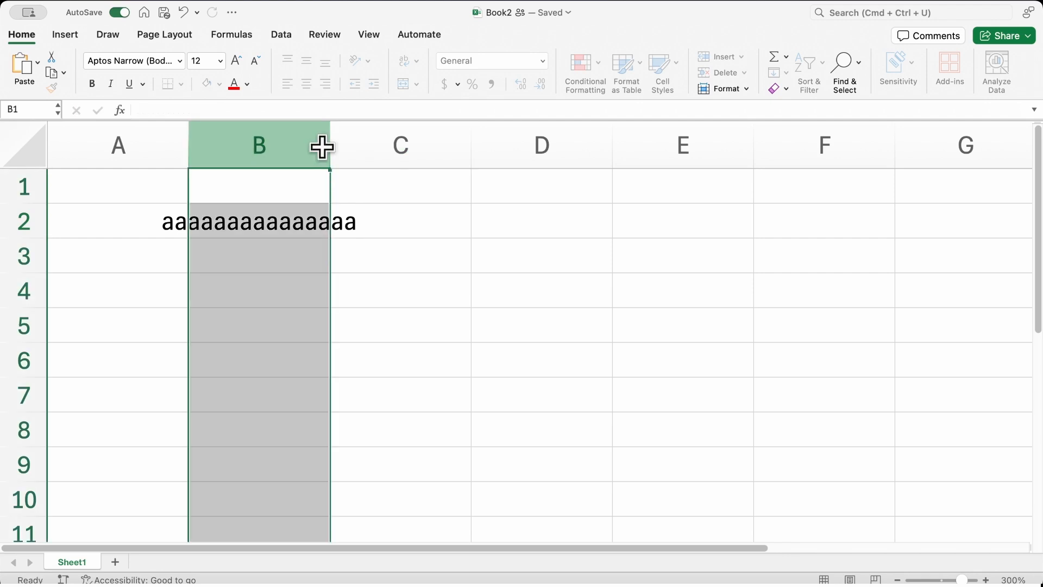
drag(326, 146, 469, 142)
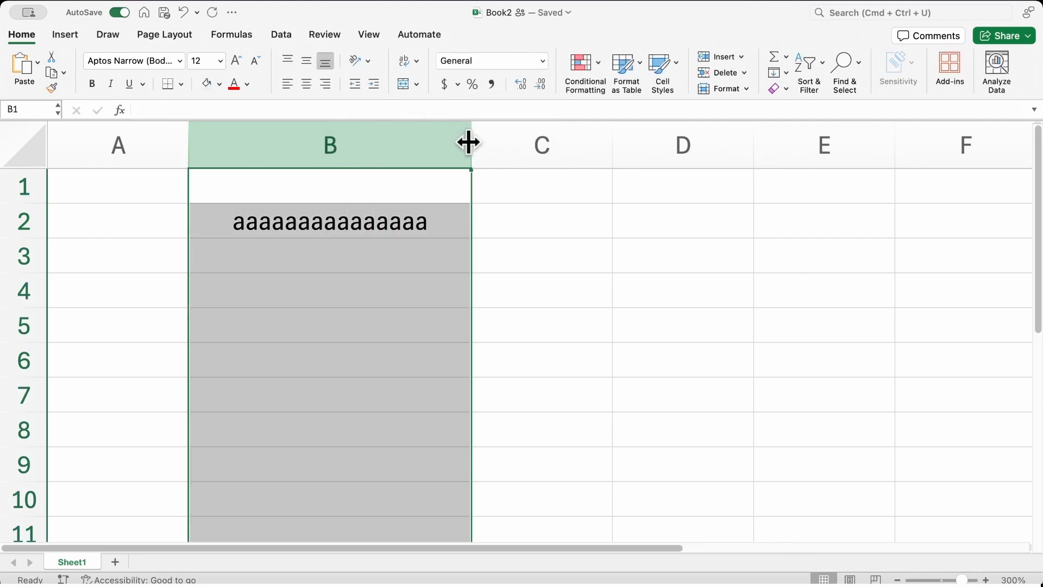
click(527, 227)
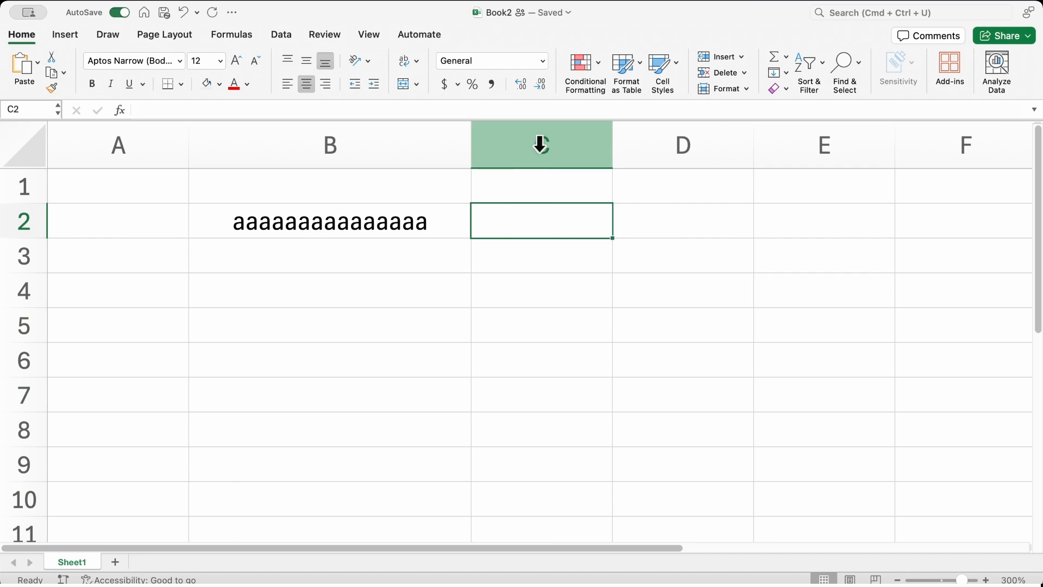
drag(542, 144, 924, 142)
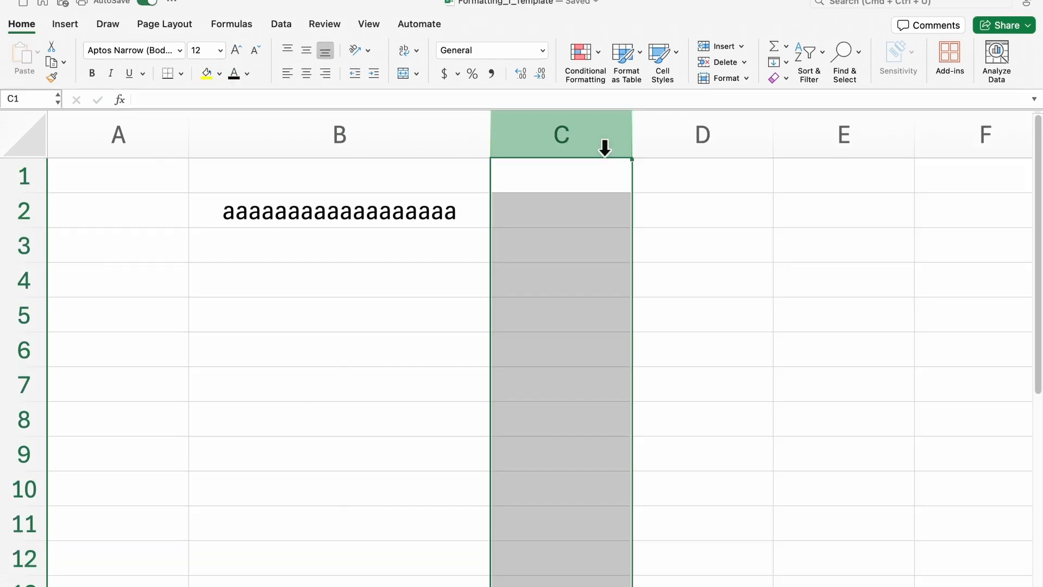
Step: Set column C's width to 20
right_click(605, 149)
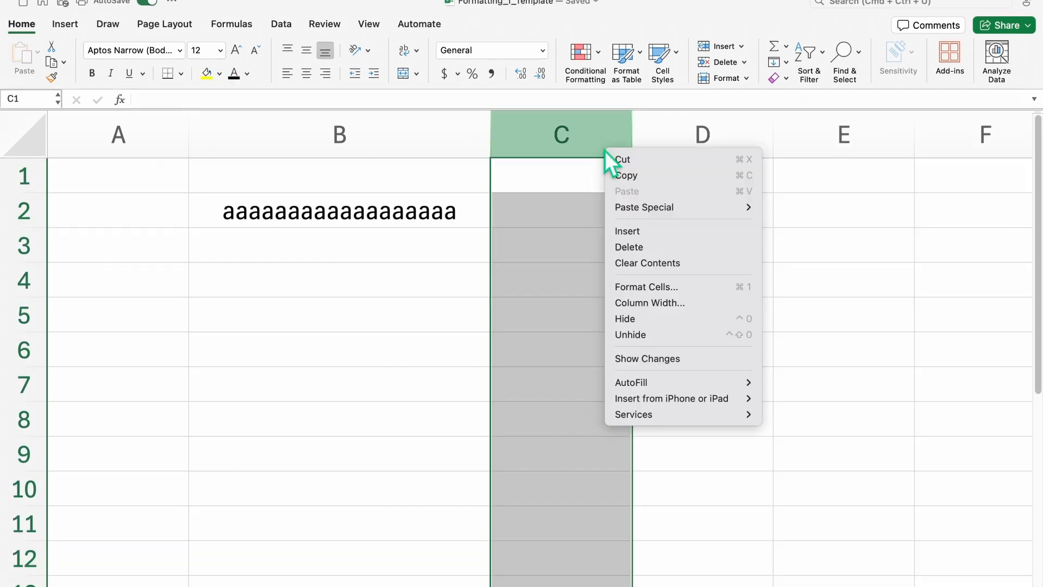
click(654, 302)
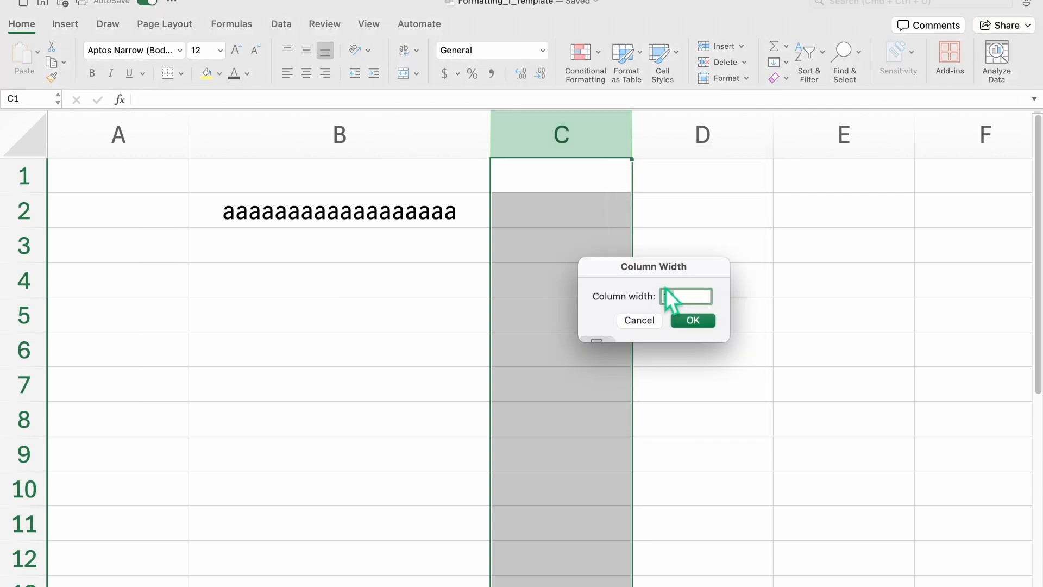
key(Return)
Step: Enter a longer run of a's in B2 so it spills into neighbouring columns
click(807, 146)
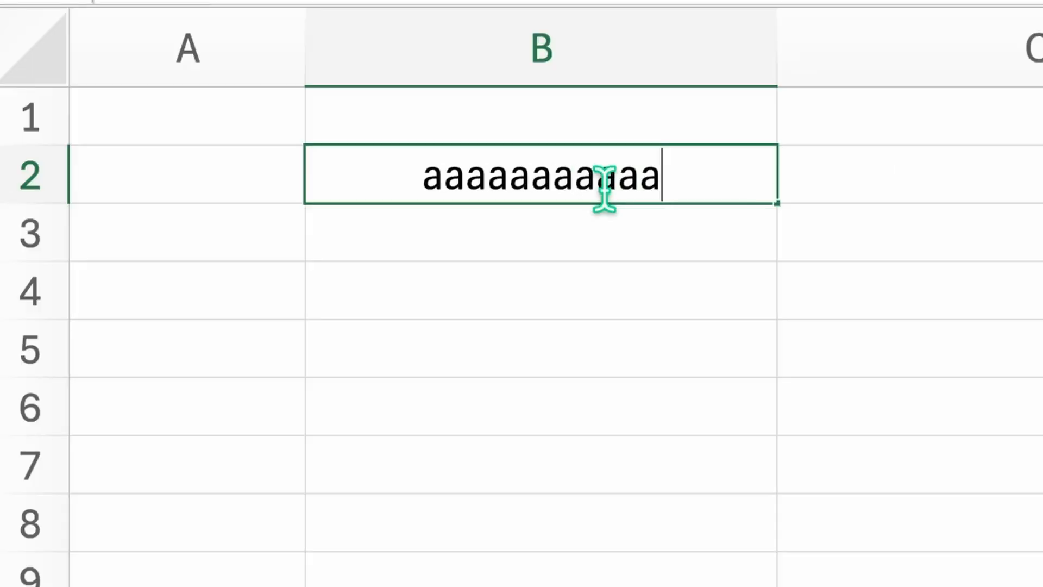
text(aaaaaaaaaaaaaaaaa)
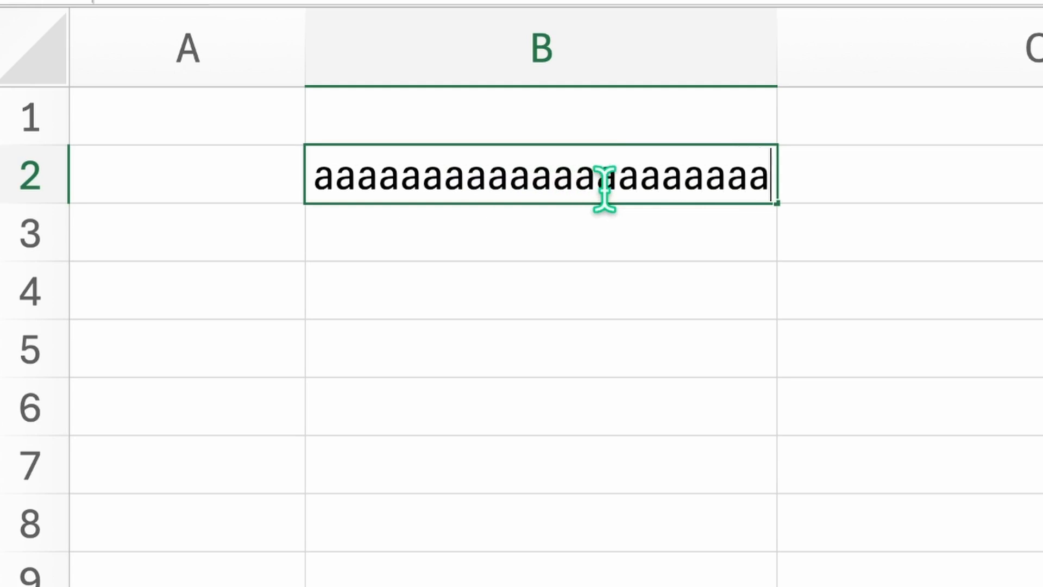
text(aaaaaaaaaaaaa)
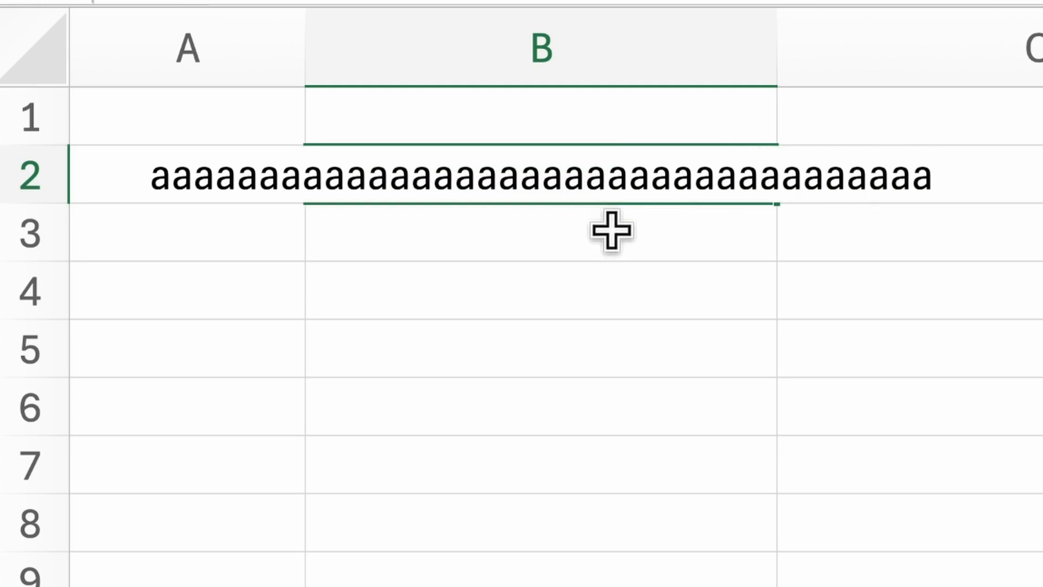
click(617, 187)
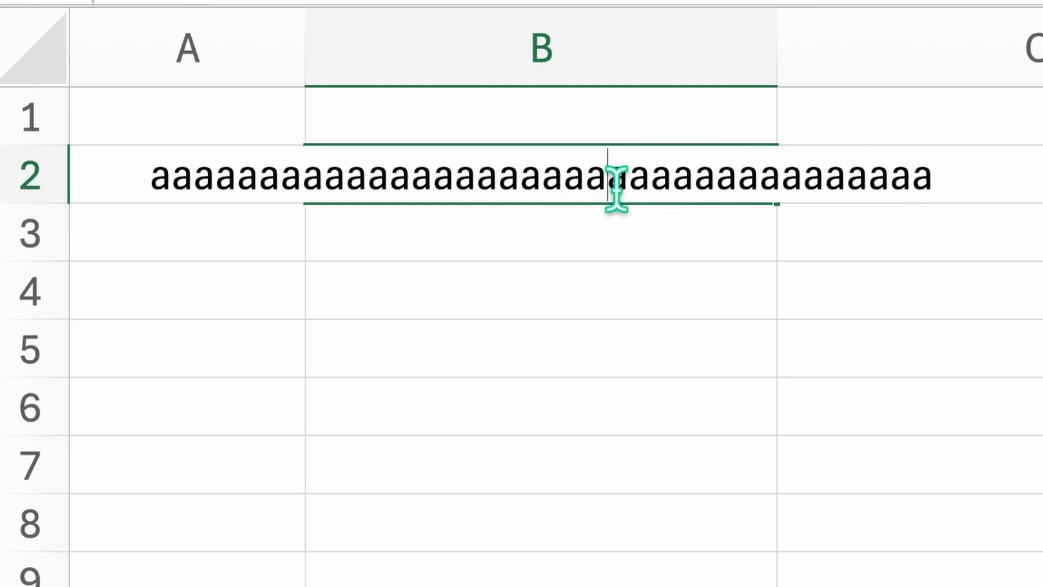
click(612, 217)
click(600, 197)
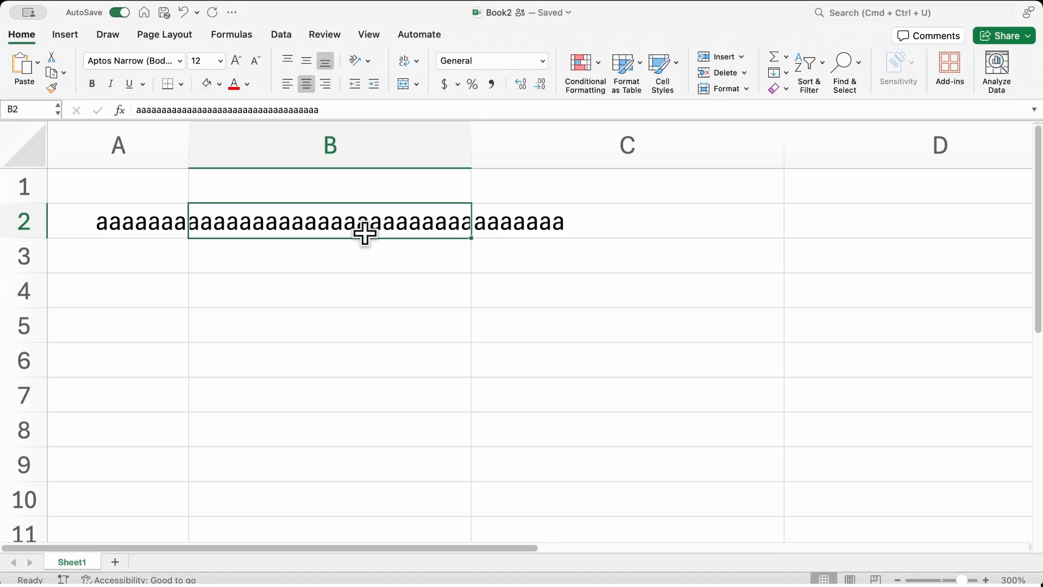
Step: Turn on Wrap text for B2 in Format Cells, then clear the cell's contents
key(super+1)
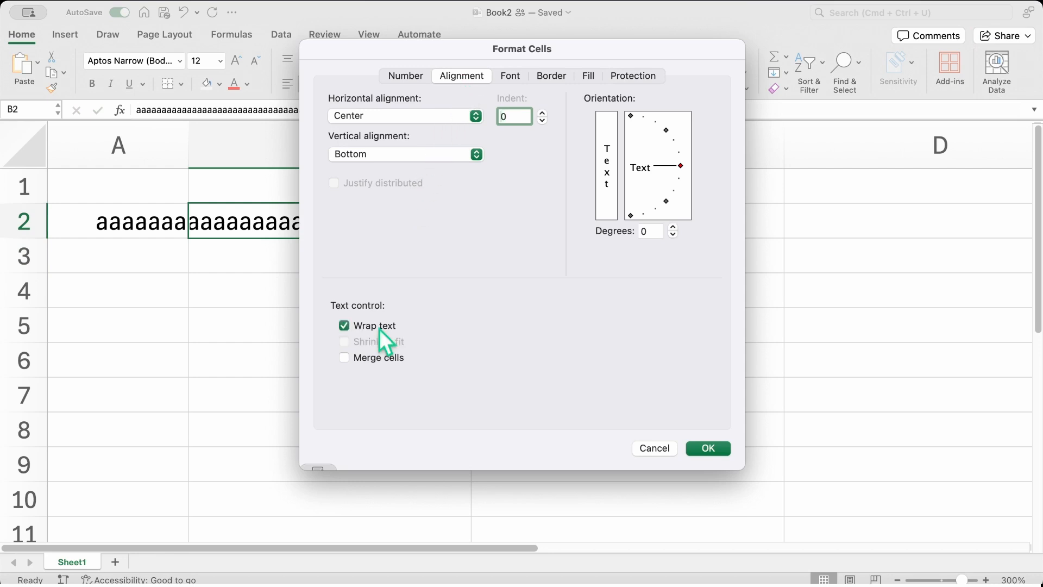
click(706, 449)
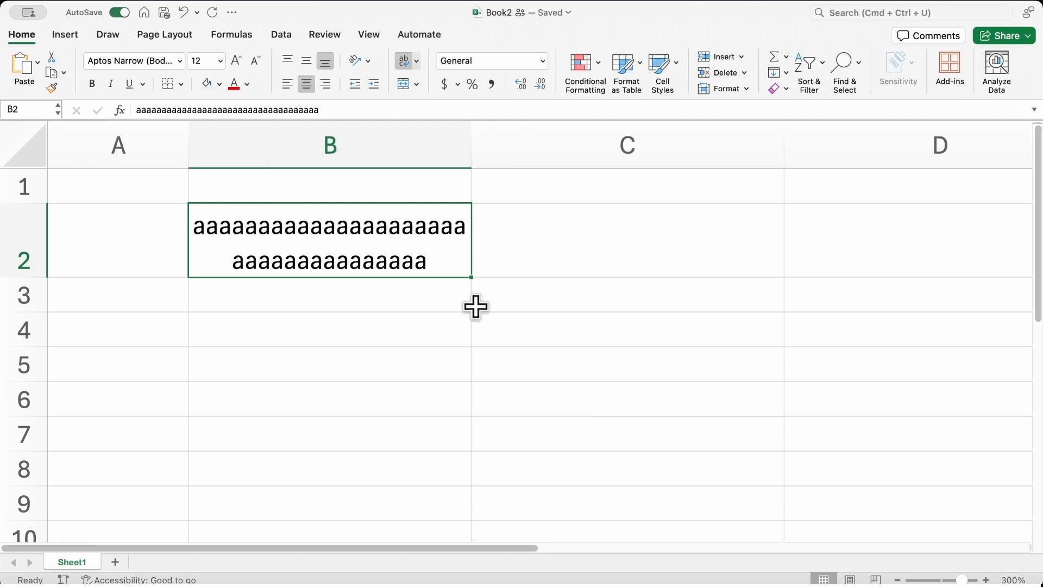
key(Delete)
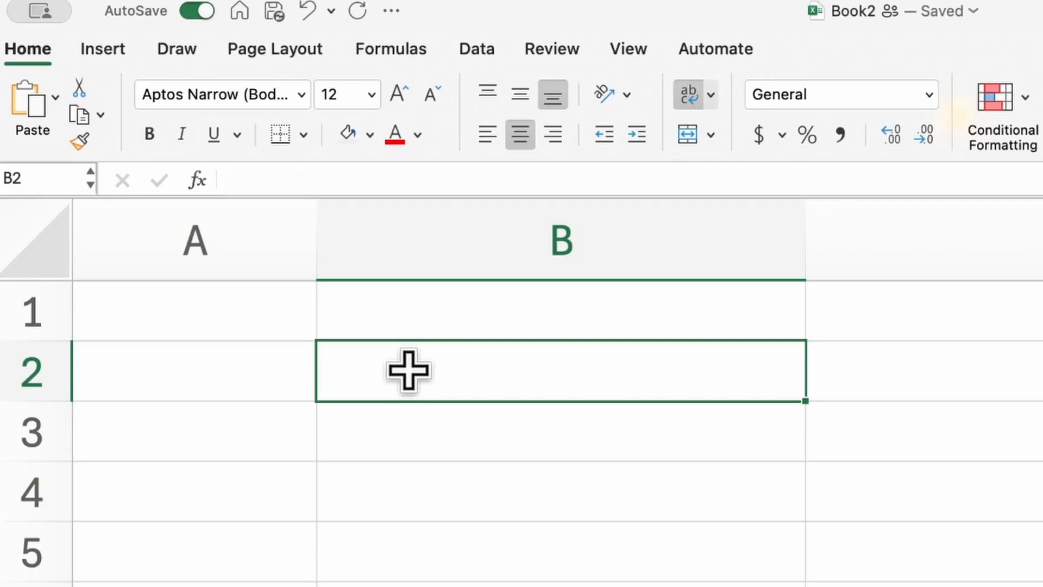
Step: Enter excel1ence in cell B2
text(ex)
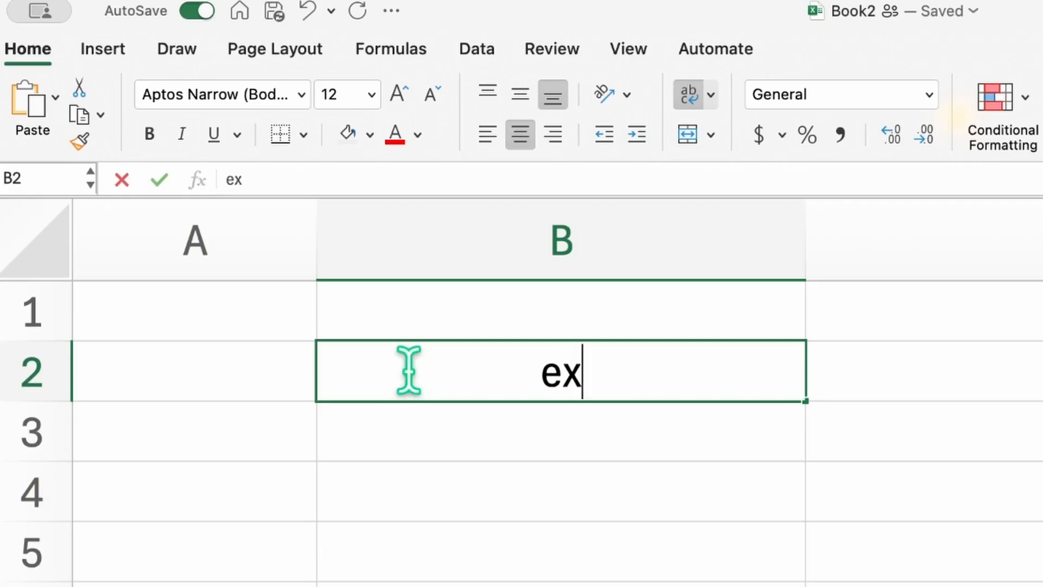
text(cel)
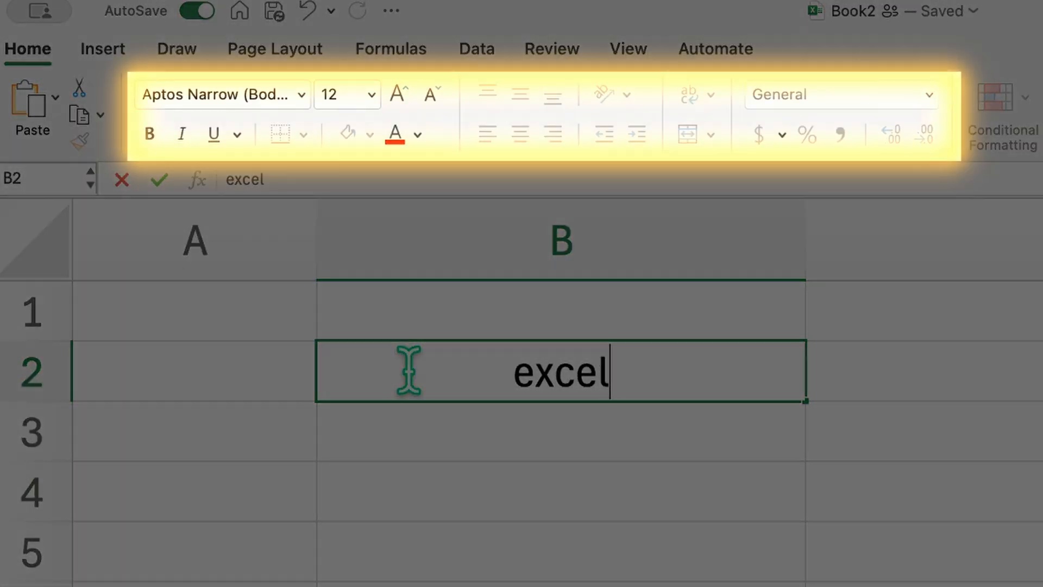
text(1ence)
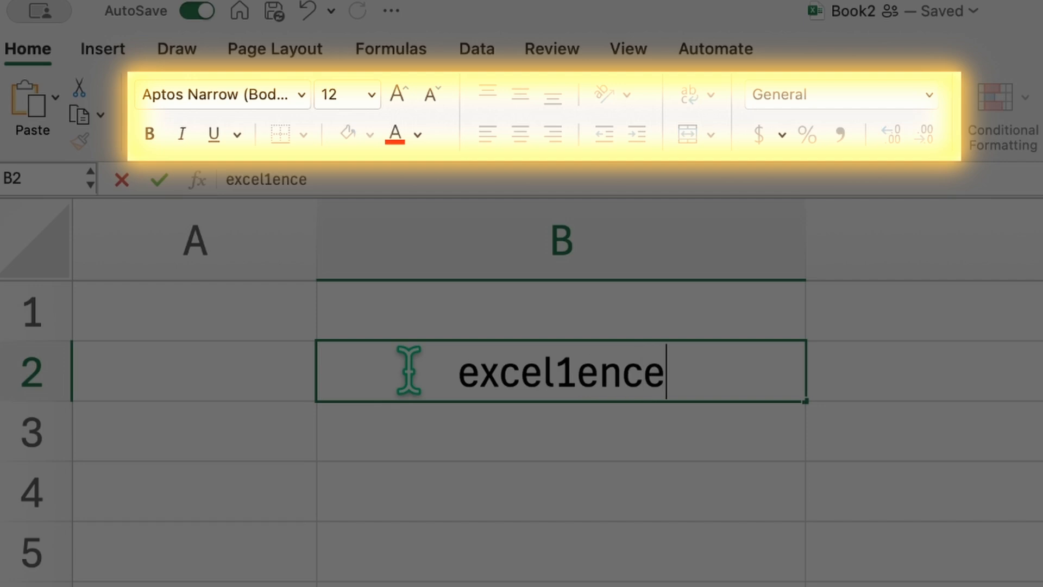
key(Return)
click(430, 356)
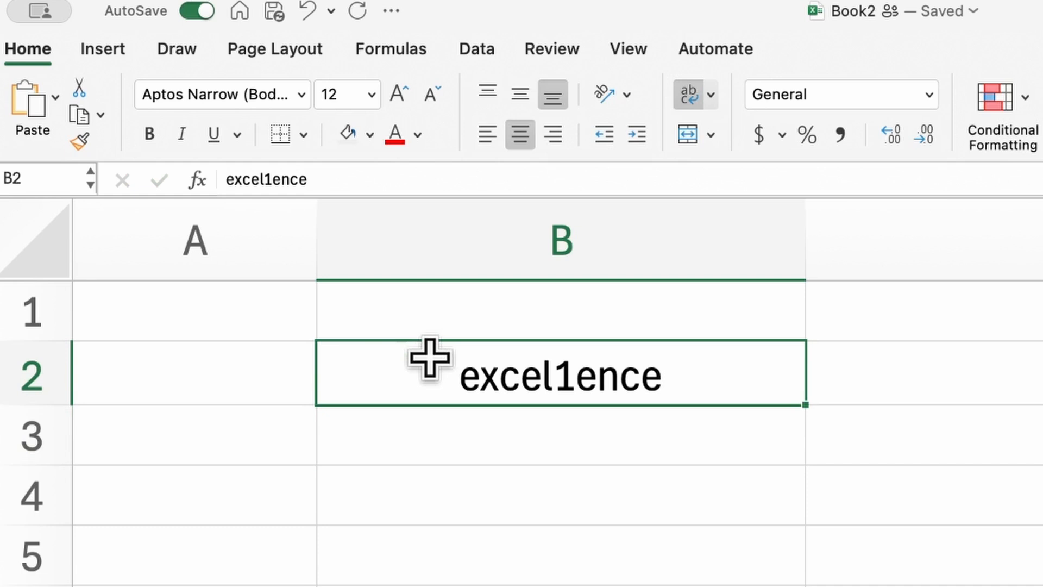
Step: Set B2's font to Jost at size 18
click(301, 95)
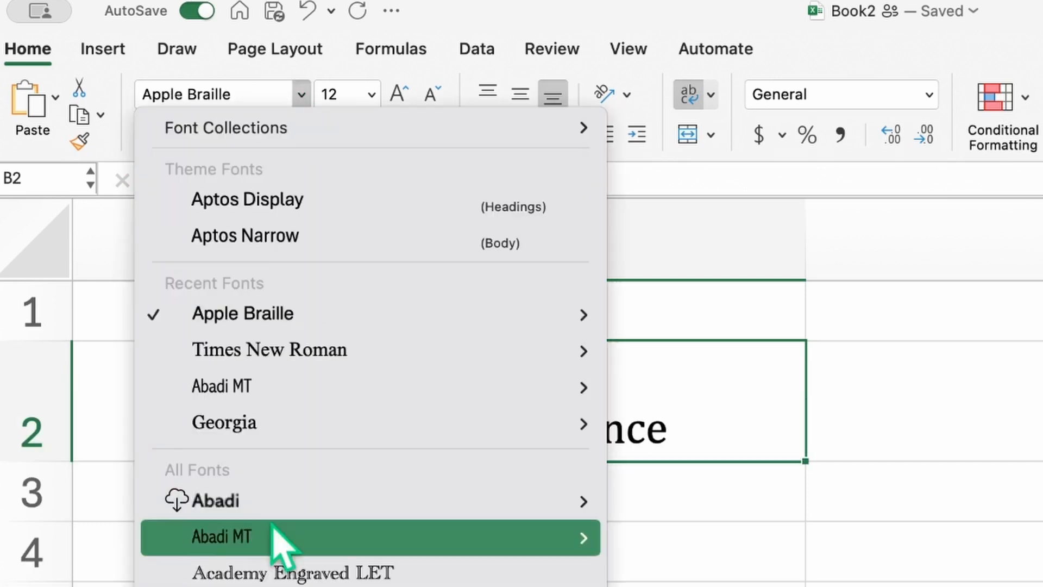
scroll(285, 326, down, 15)
click(292, 106)
click(397, 92)
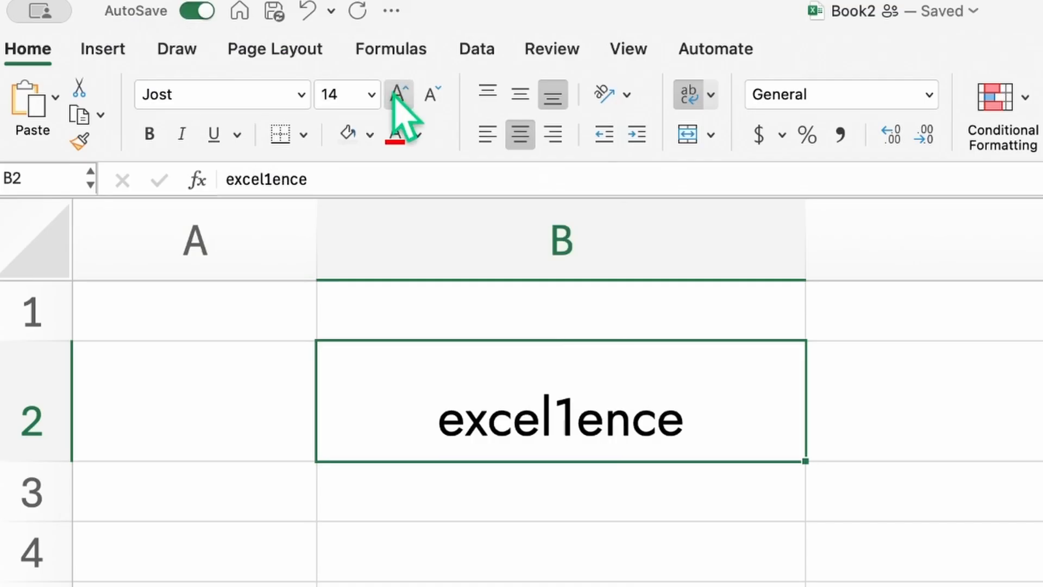
click(430, 96)
click(372, 94)
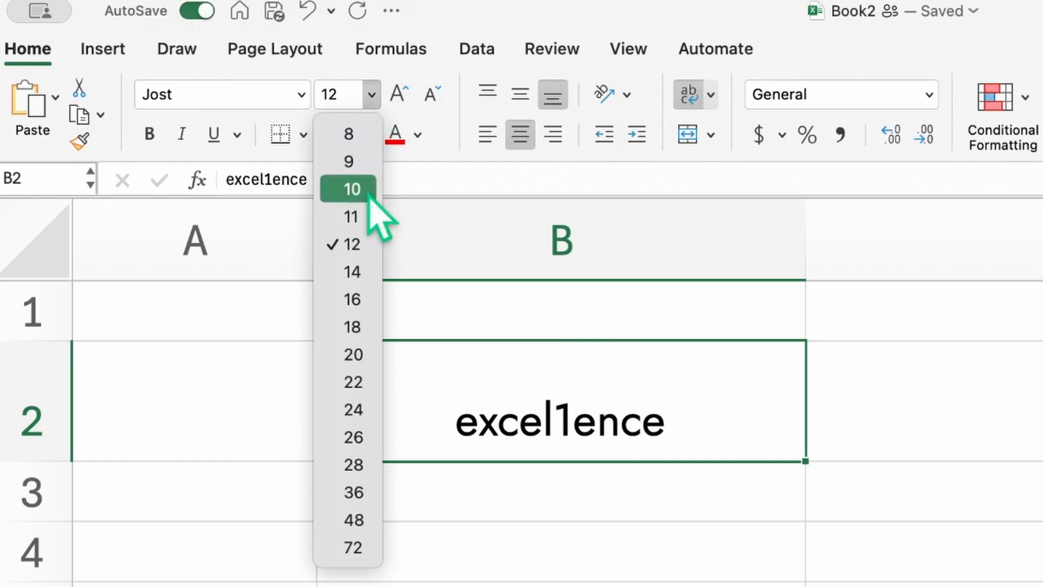
click(361, 326)
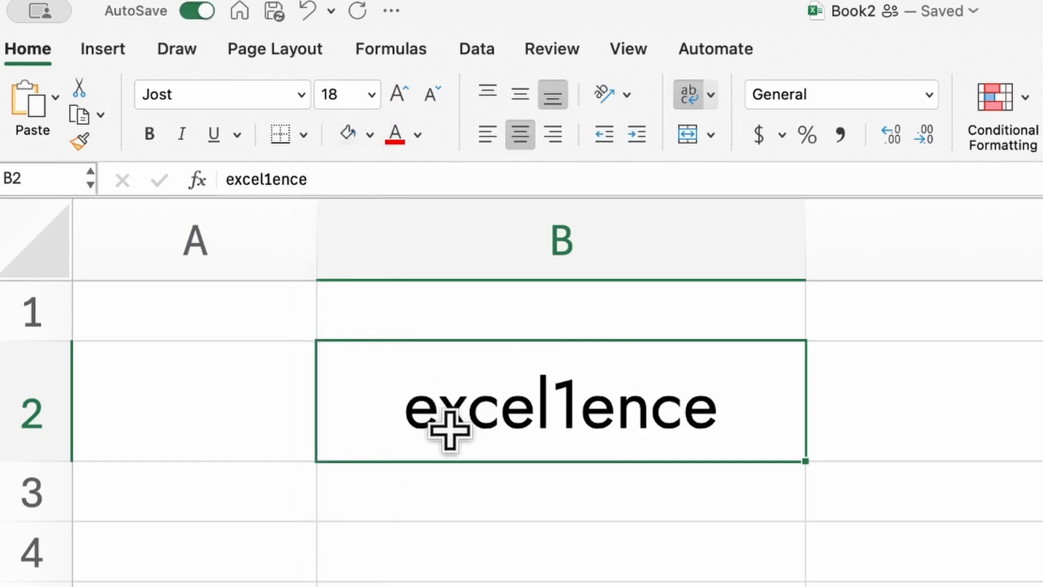
Step: Make excel1ence bold and italic, with Middle Align and Center alignment in B2
click(149, 134)
click(186, 142)
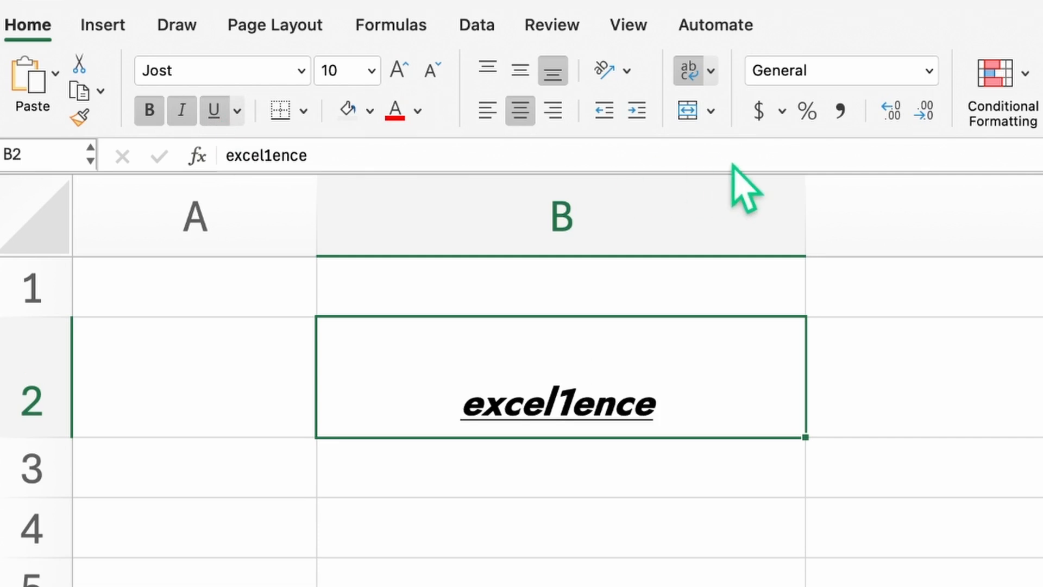
click(496, 77)
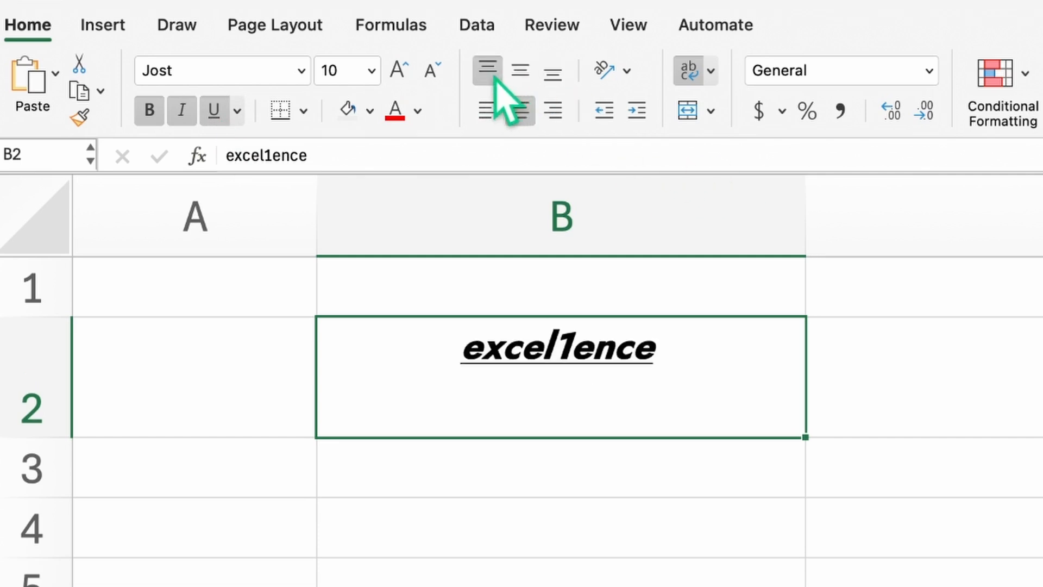
click(516, 76)
click(546, 76)
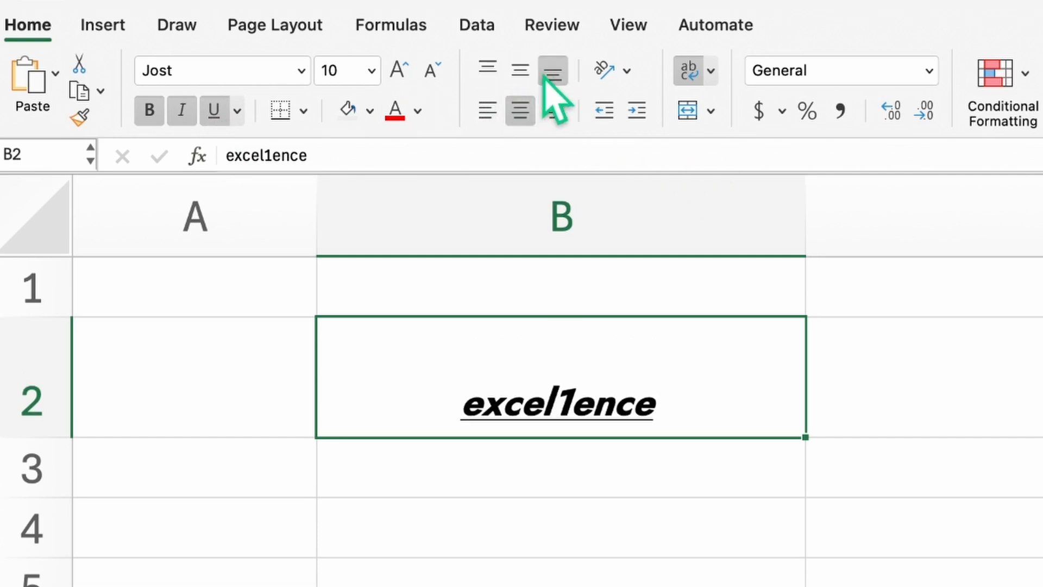
click(488, 111)
click(519, 111)
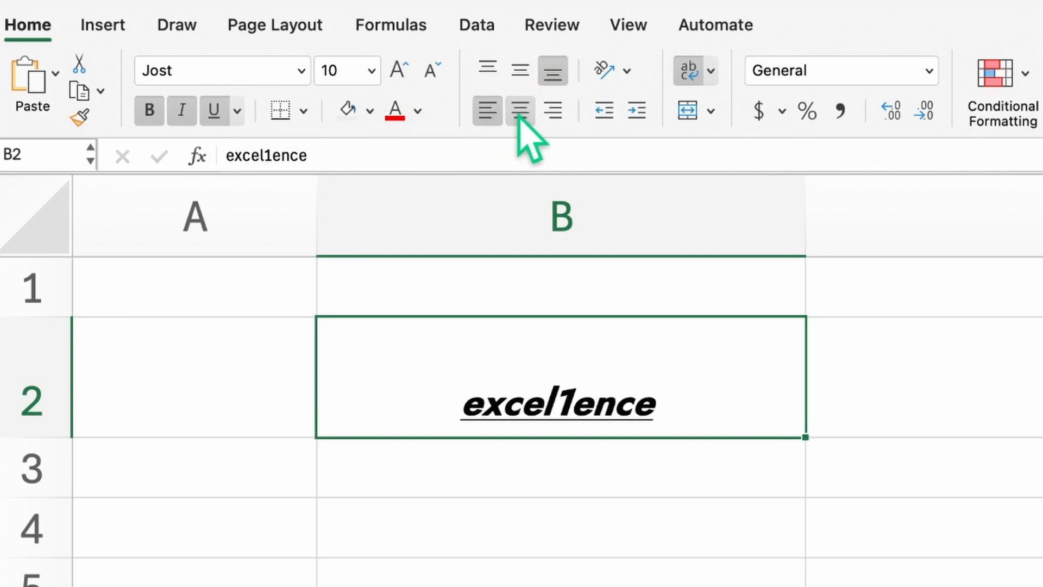
click(553, 110)
click(520, 73)
click(519, 111)
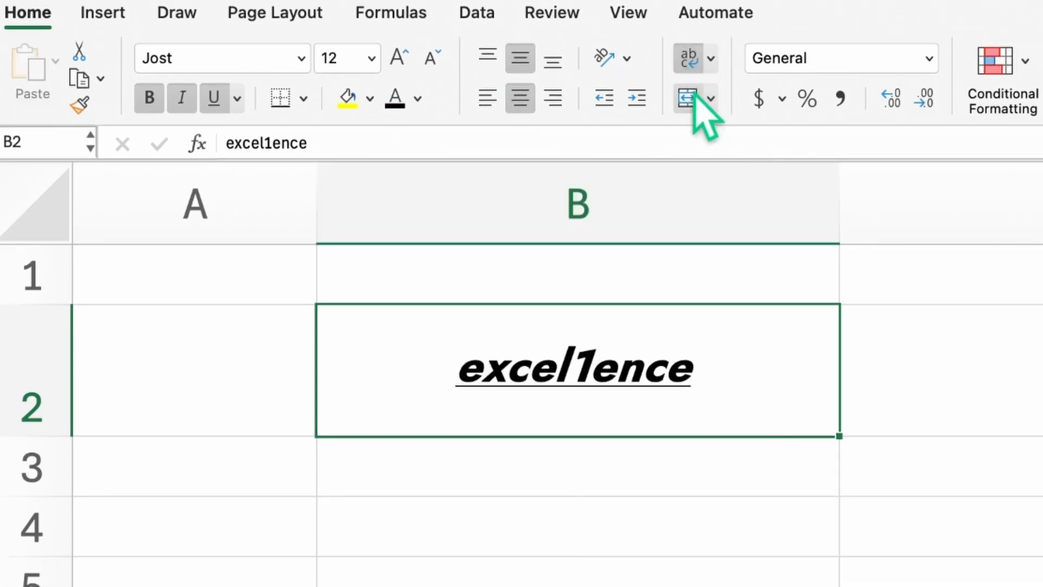
Step: Narrow column B so the text wraps, colour excel1ence red and fill B2 yellow
drag(840, 205, 466, 215)
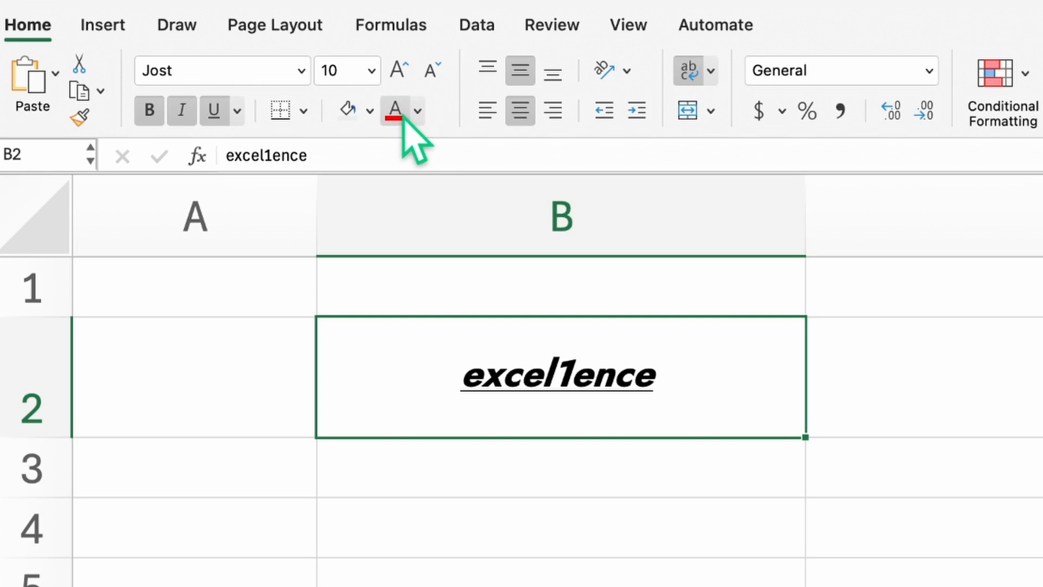
click(395, 110)
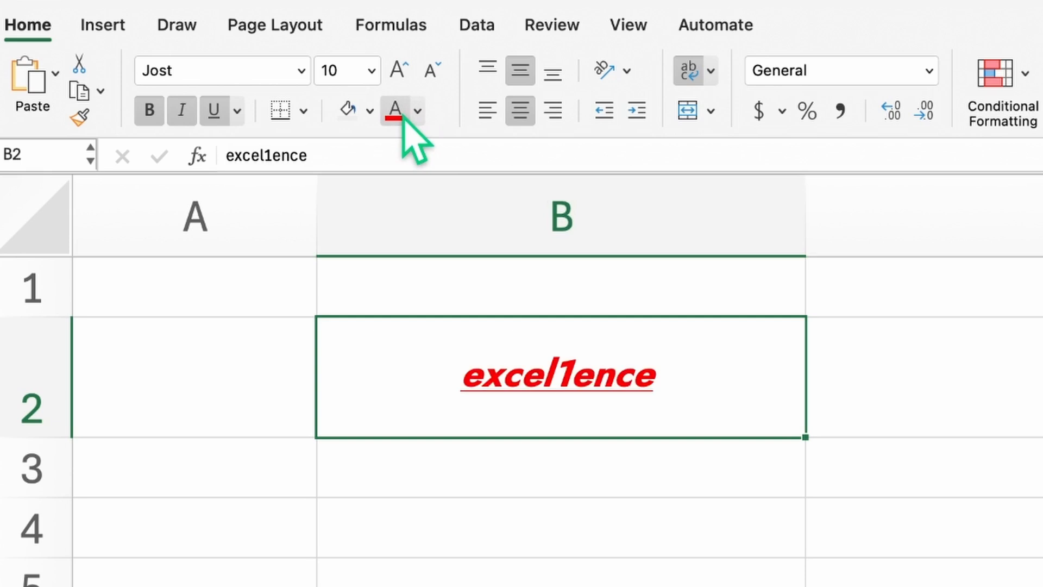
click(370, 111)
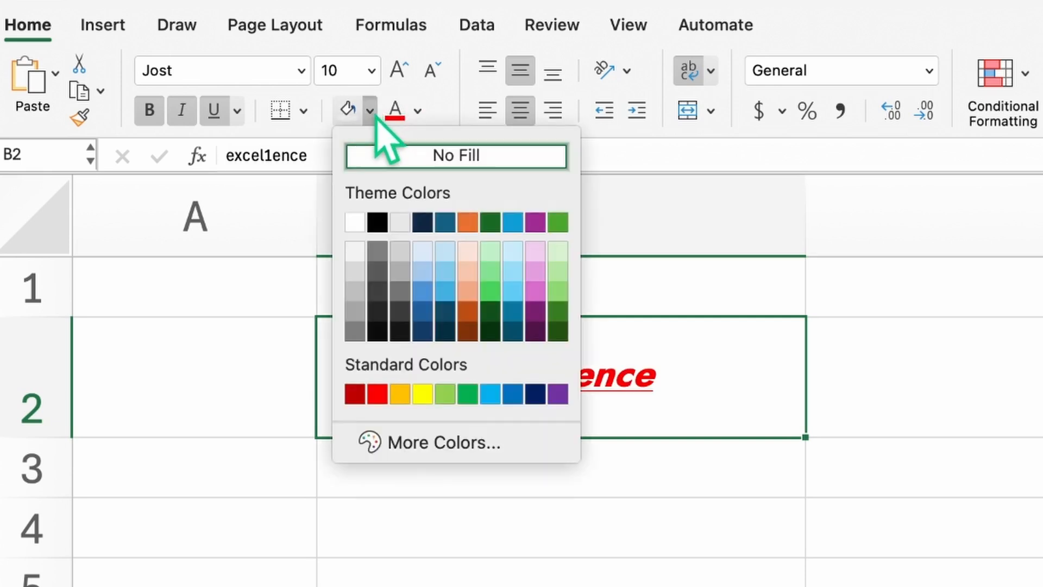
click(423, 394)
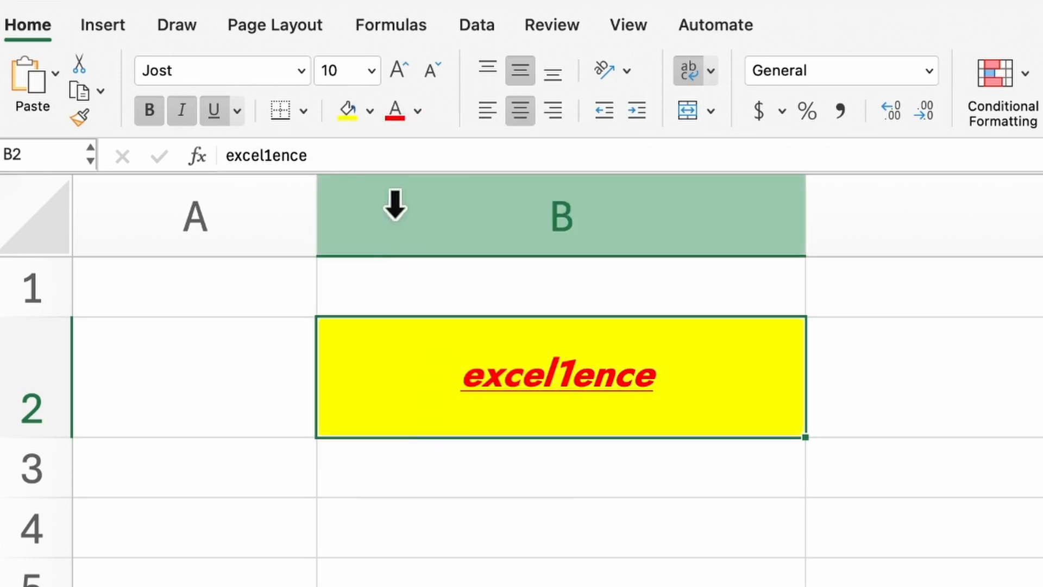
Step: Replace B2's yellow fill with a purple shade chosen from More Colors
click(369, 118)
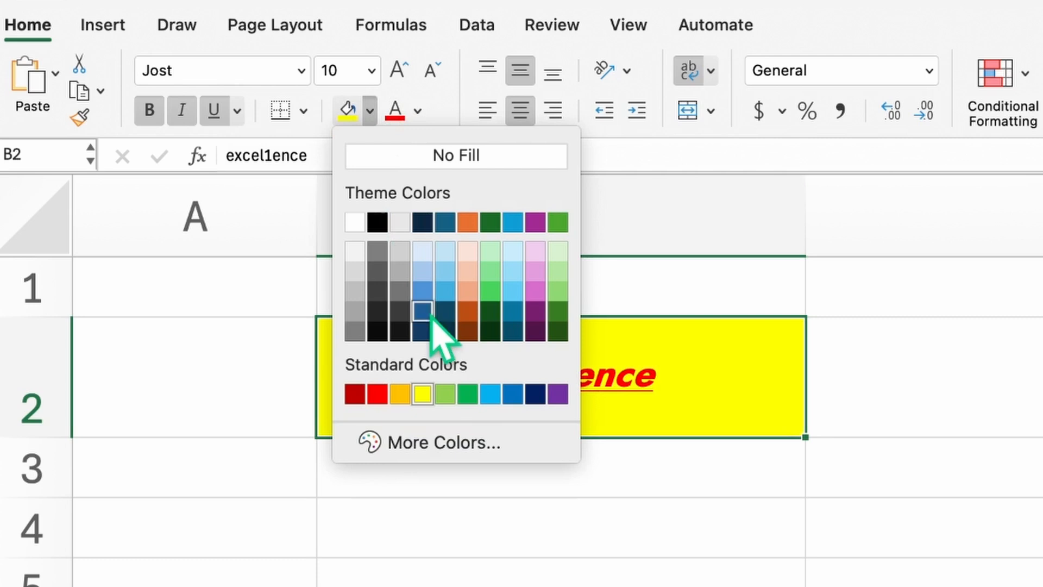
click(441, 445)
drag(924, 242, 896, 374)
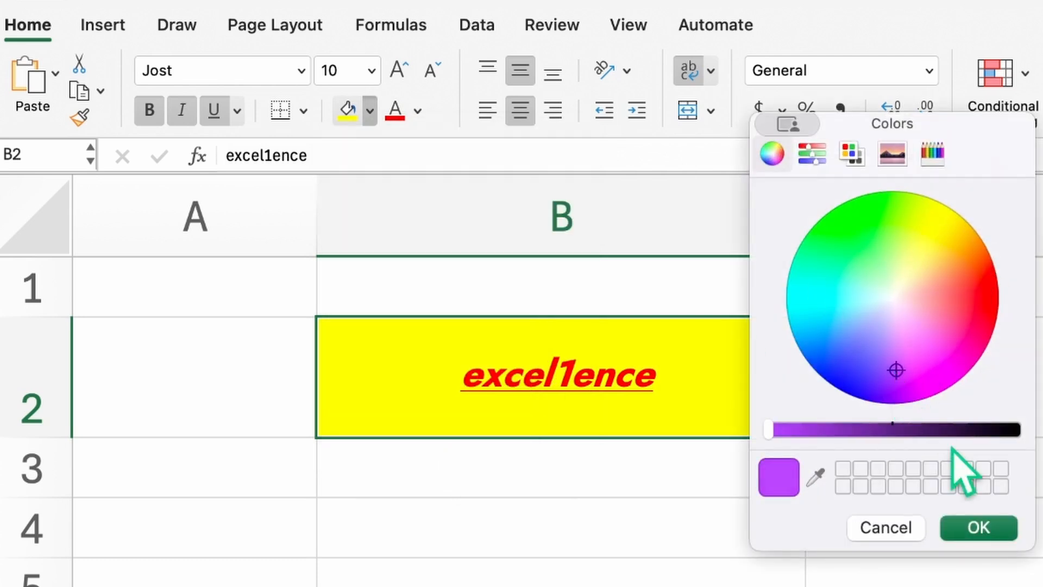
click(981, 527)
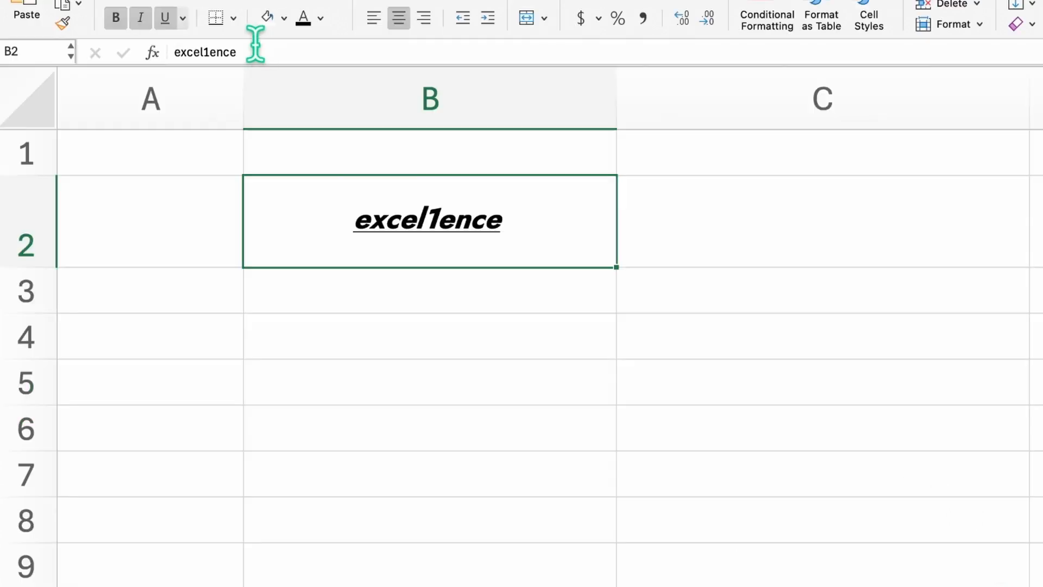
Step: Put an outside border around cell B2 and reselect it
click(233, 18)
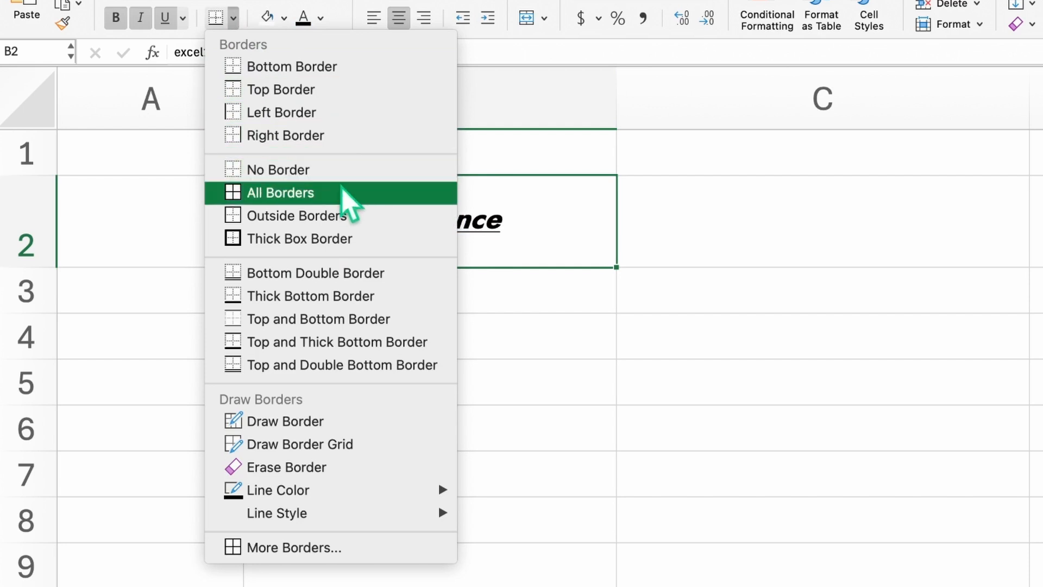
click(338, 215)
click(477, 338)
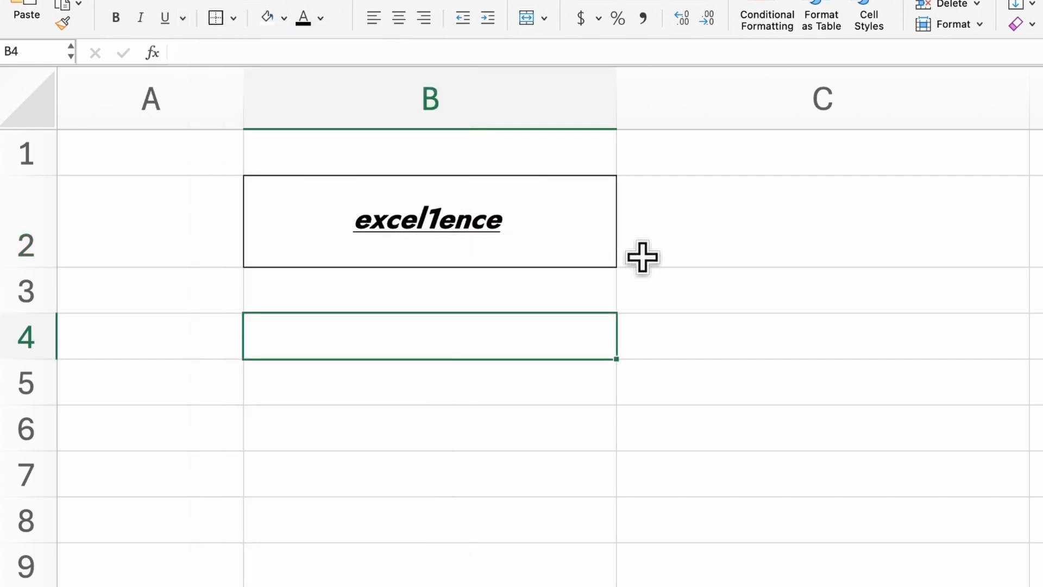
click(603, 243)
Step: In More Borders, try and remove crossed diagonals, then give B2 a thick bottom border
click(233, 18)
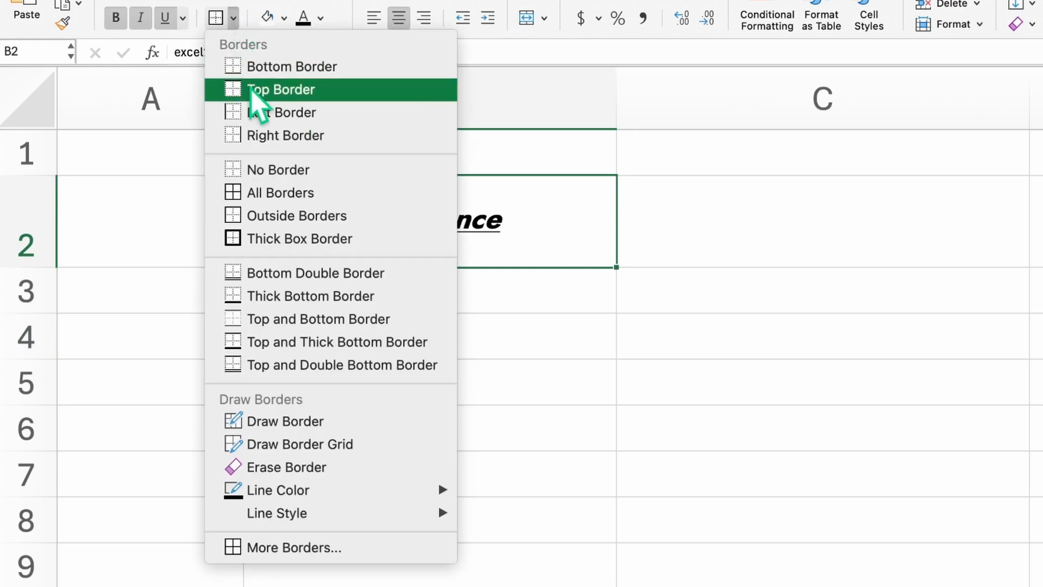
click(331, 547)
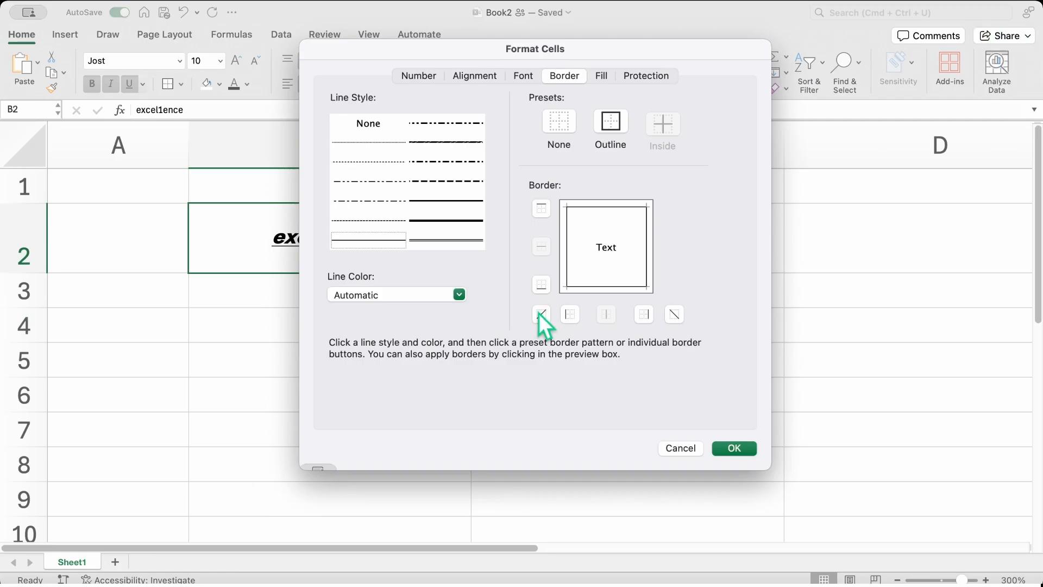
click(709, 322)
click(886, 322)
click(747, 322)
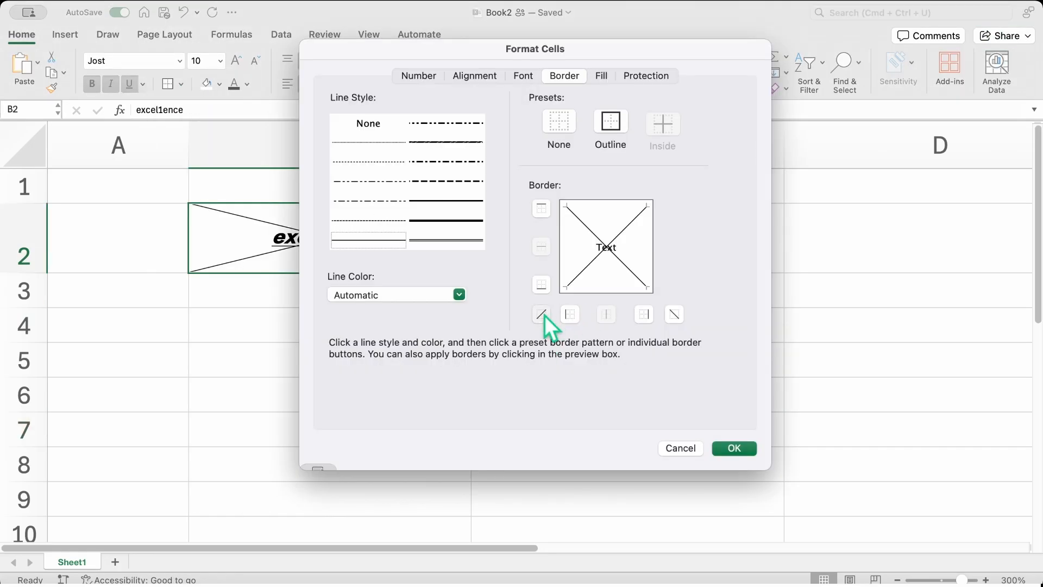
click(541, 314)
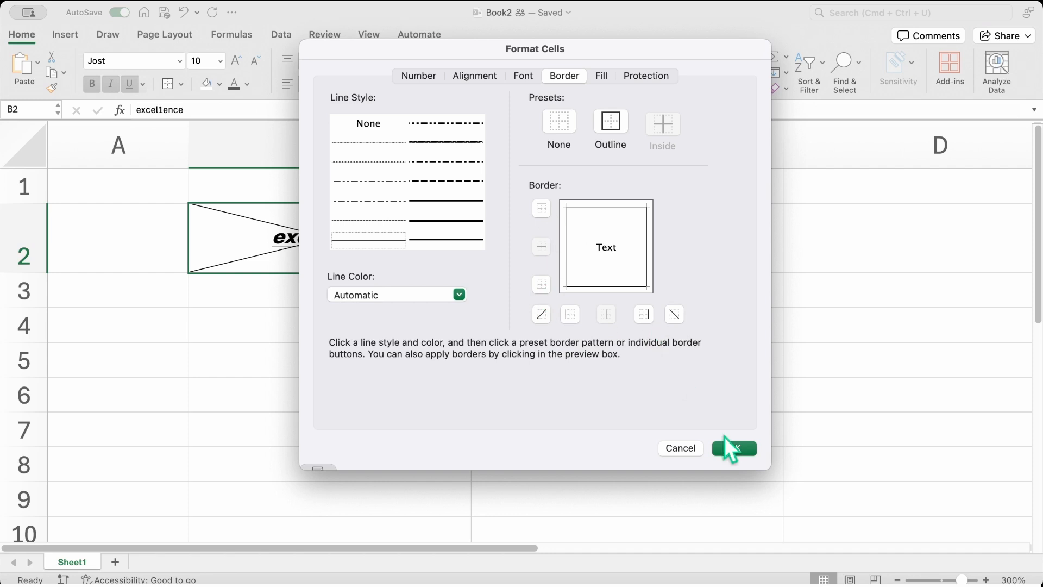
click(446, 220)
click(541, 284)
click(735, 448)
Step: Check the new border, then select B2 and C2 together
click(663, 402)
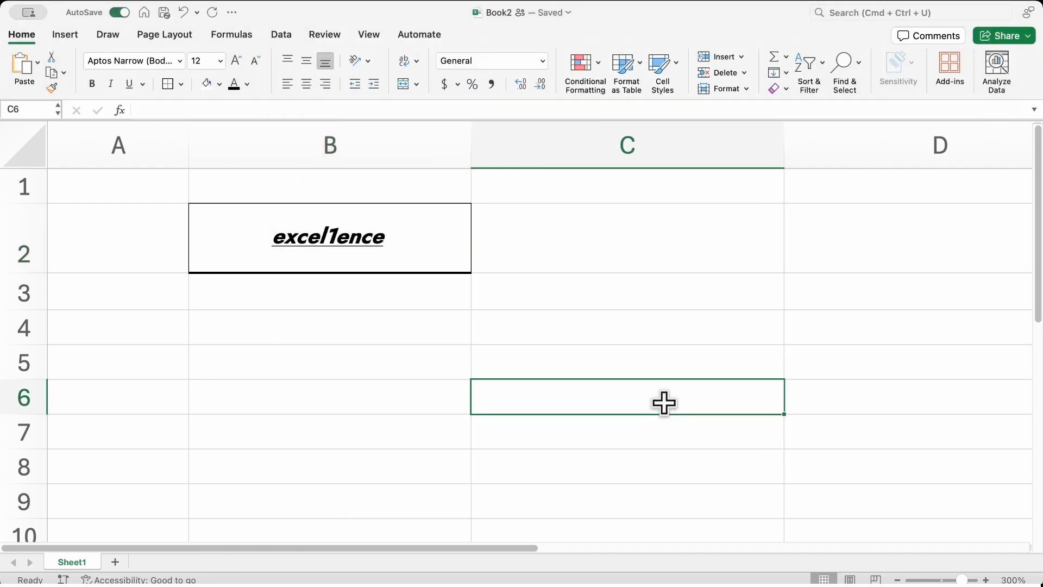
key(super+z)
drag(444, 256, 521, 253)
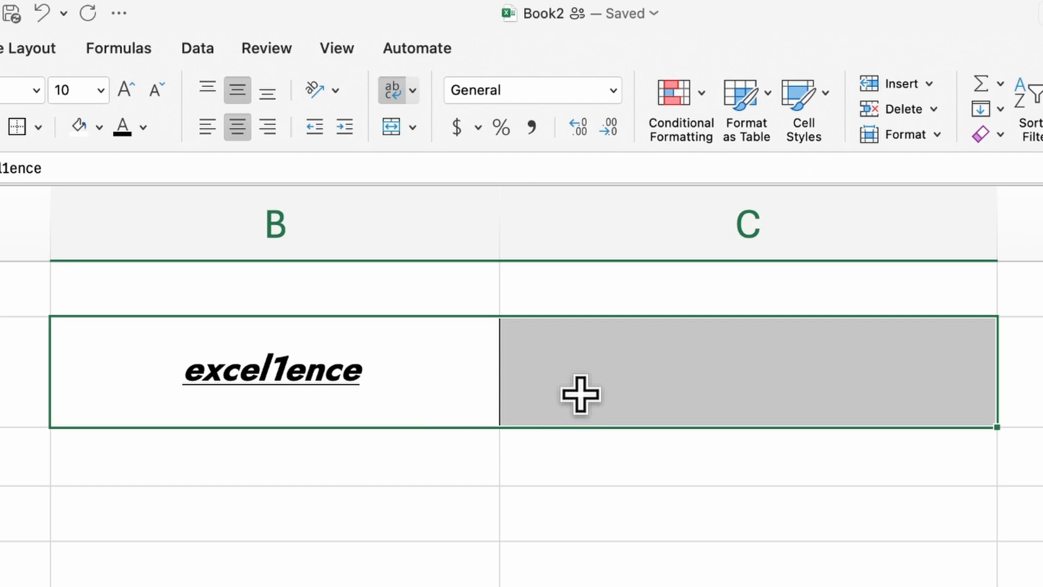
Step: Merge & Center B2:C2, then start typing Excel1ence into B2 of a fresh sheet
click(393, 128)
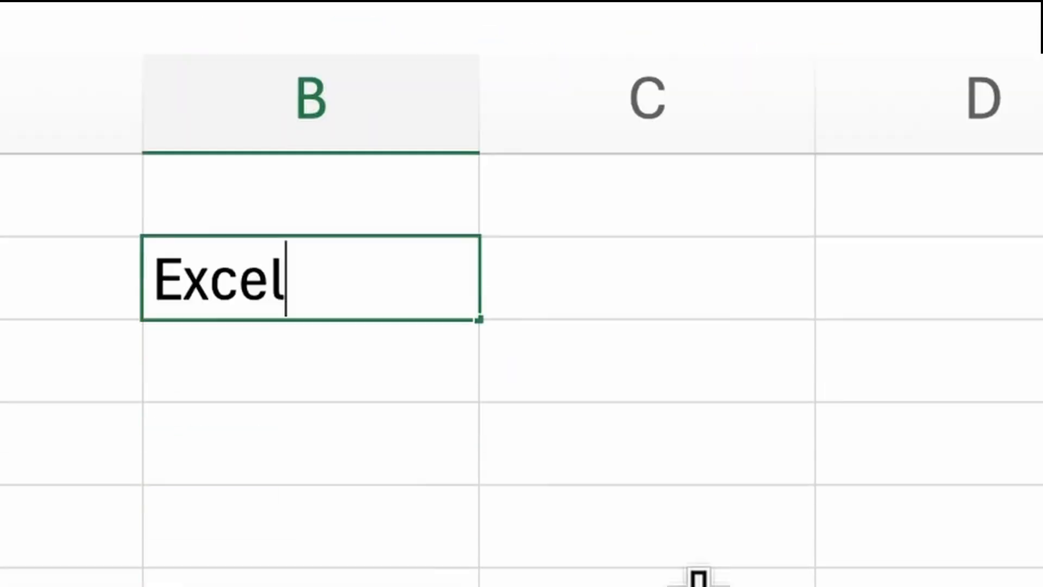
text(l1ence)
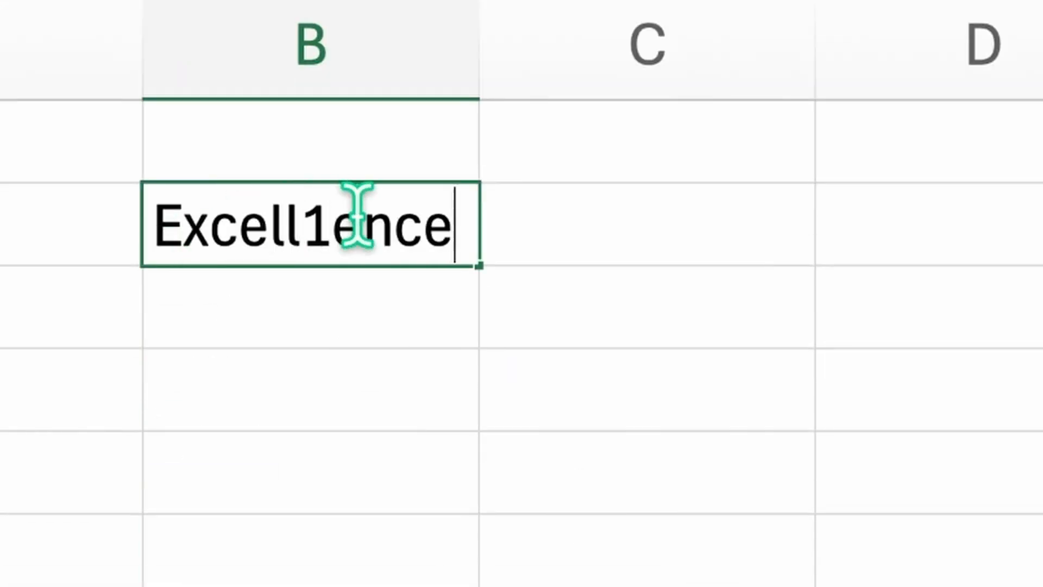
Step: Replace the cell text with Excellence, then enter Excel1ence and X1 below it
click(333, 223)
text(=)
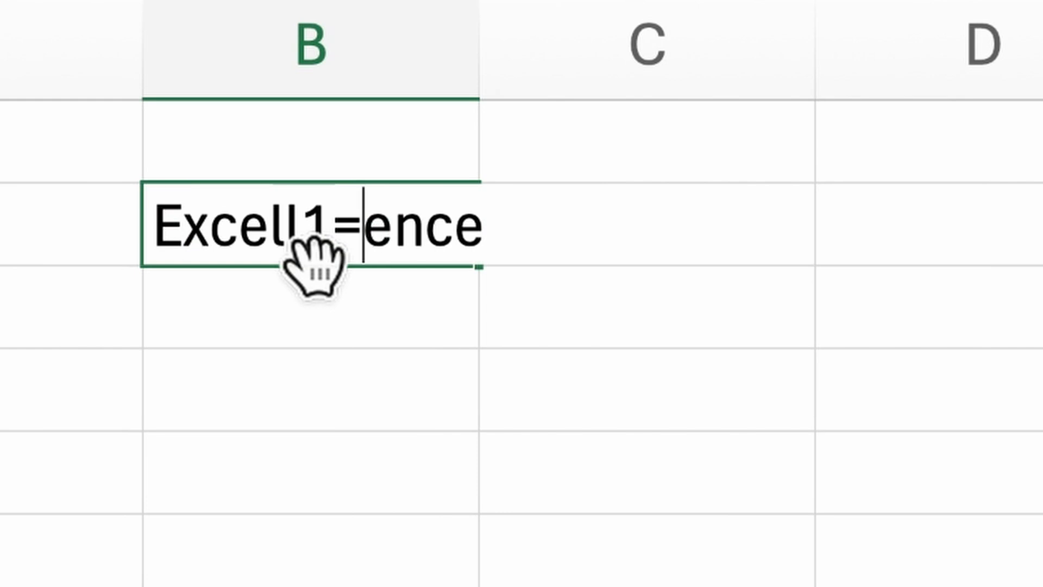
key(BackSpace)
key(ctrl+a)
key(BackSpace)
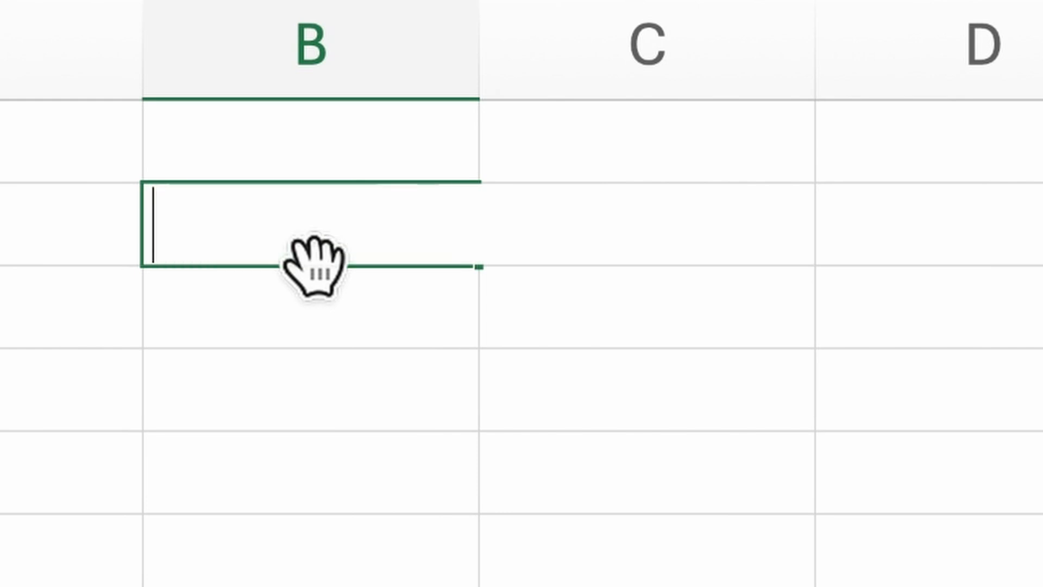
text(Excellence)
key(Return)
text(Excel1ence)
key(Return)
text(X1)
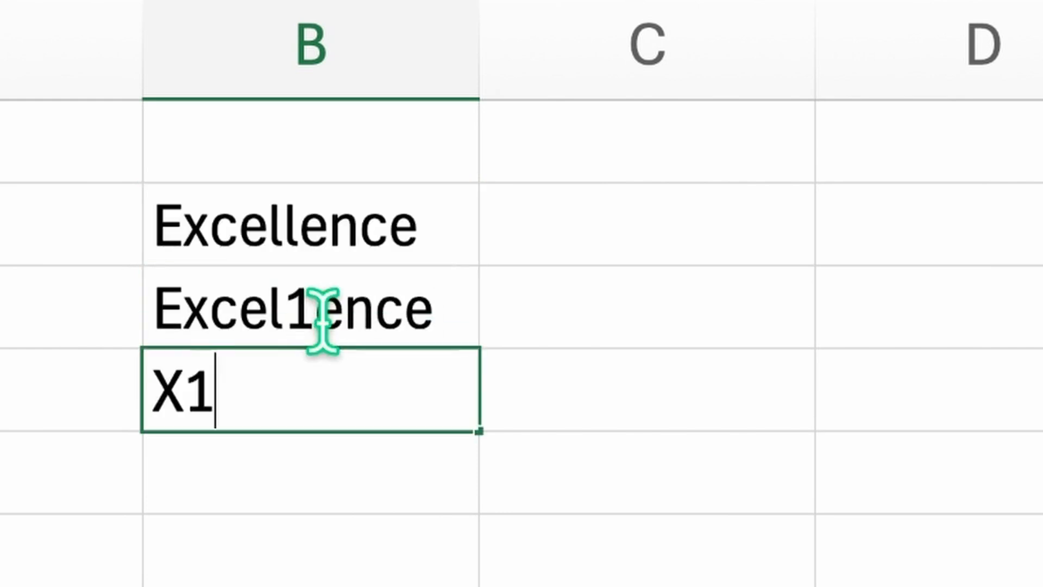
Step: Enter 1, 2 and 100000 in column C beside Excellence, Excel1ence and X1
click(548, 237)
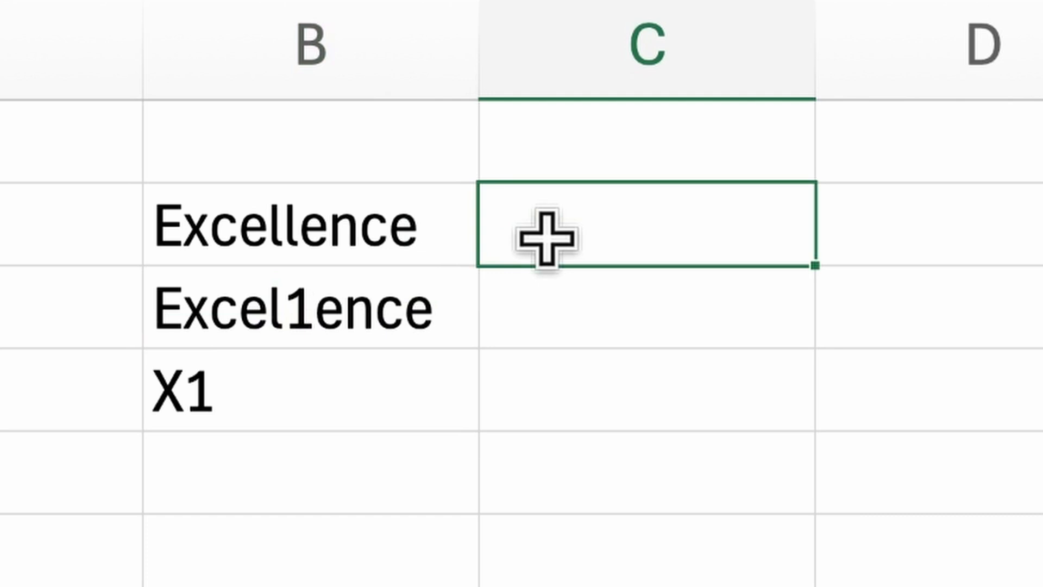
text(1)
click(566, 315)
text(2)
click(573, 391)
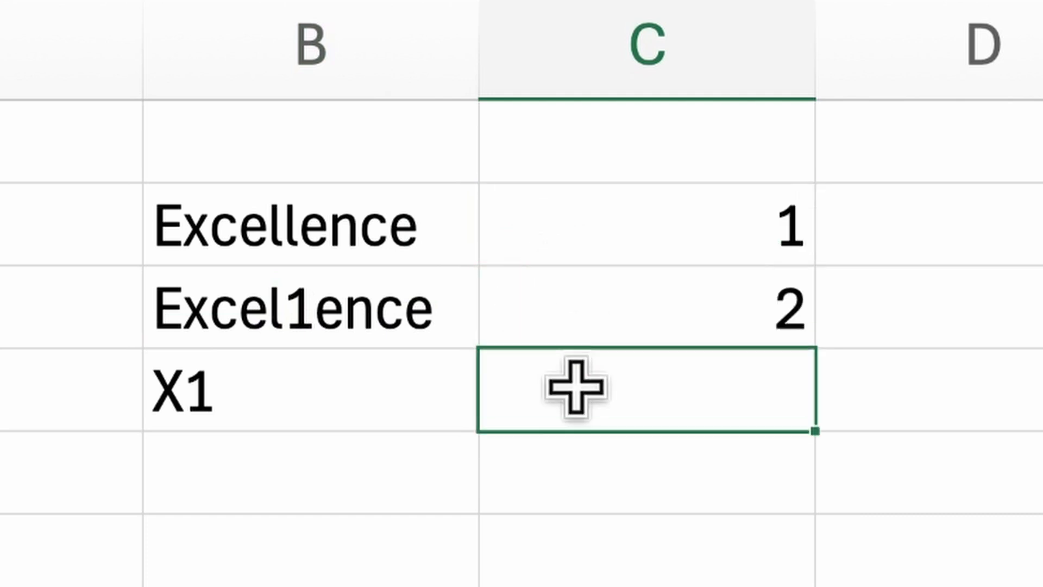
text(100000)
key(Return)
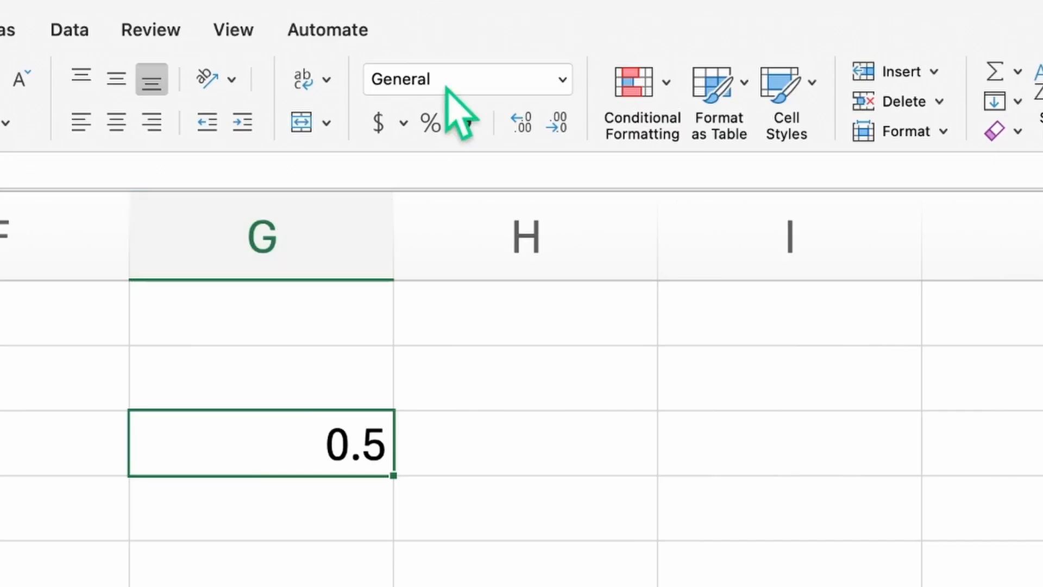
Step: Apply Number format to 0.5 in G3, adding then removing a decimal place
click(563, 79)
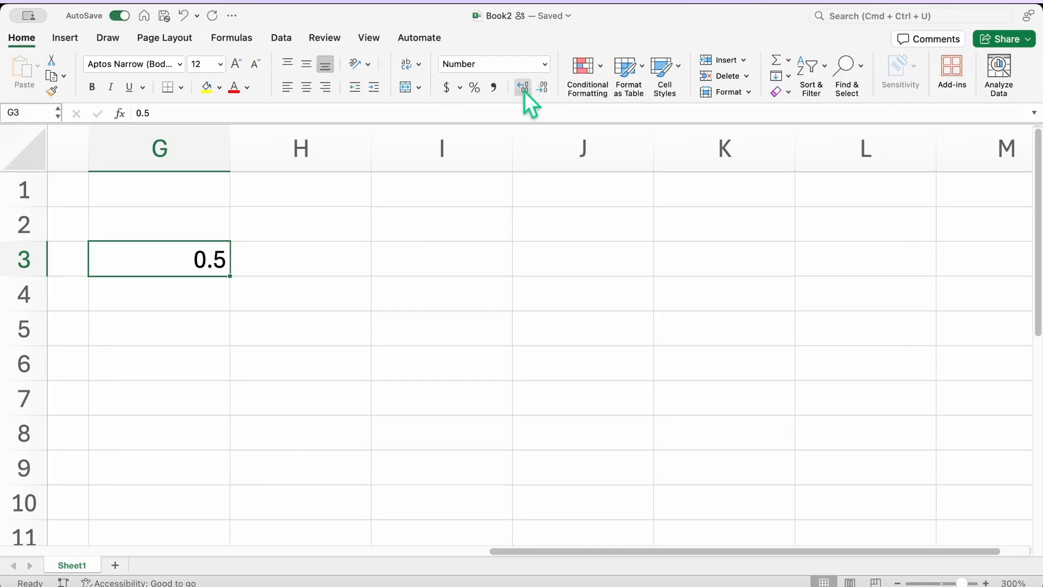
click(524, 89)
click(524, 90)
click(524, 90)
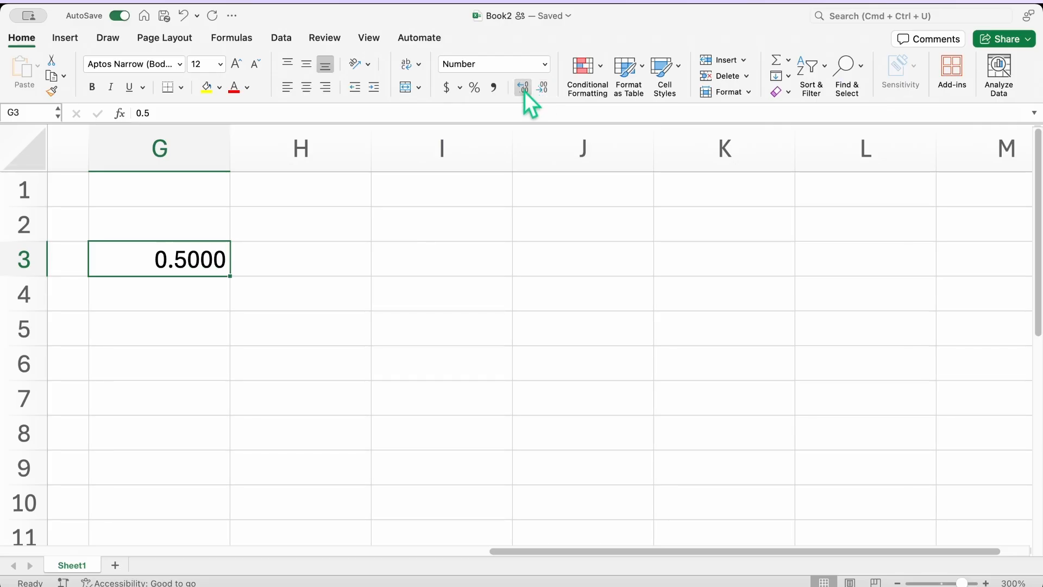
click(540, 91)
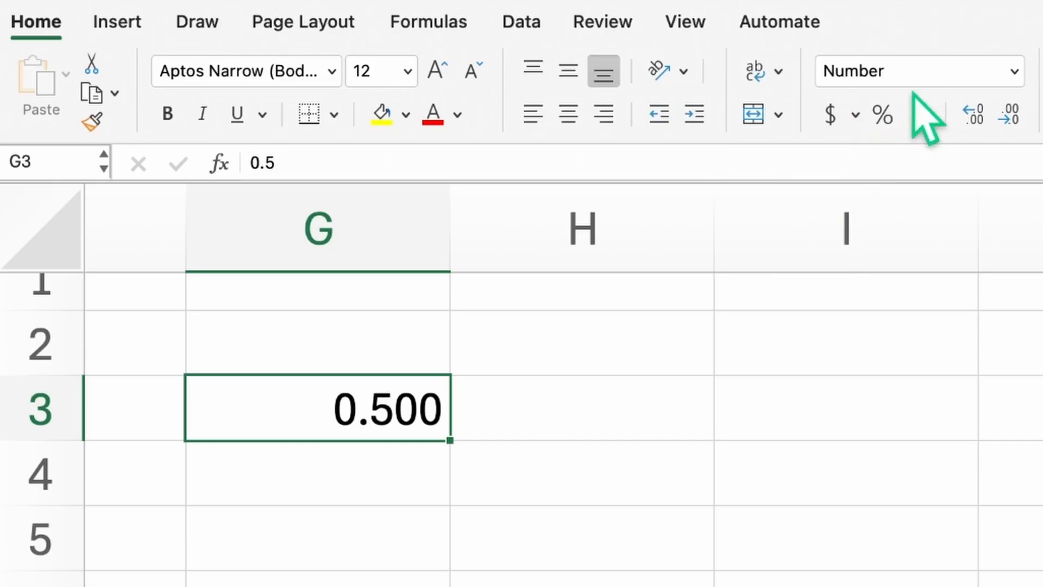
Step: Switch G3 to Currency format so it reads $0.50
click(1015, 71)
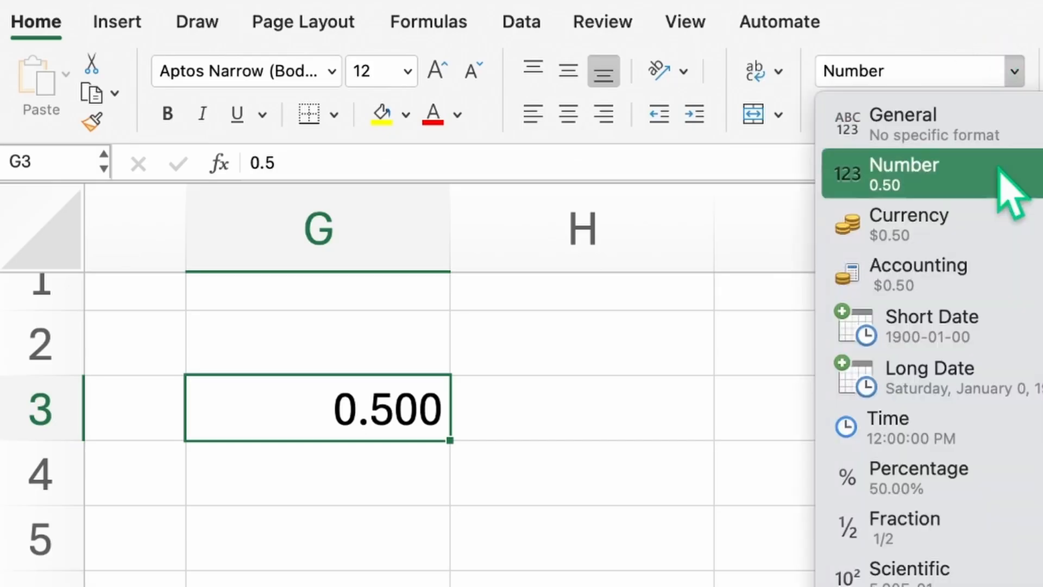
click(986, 222)
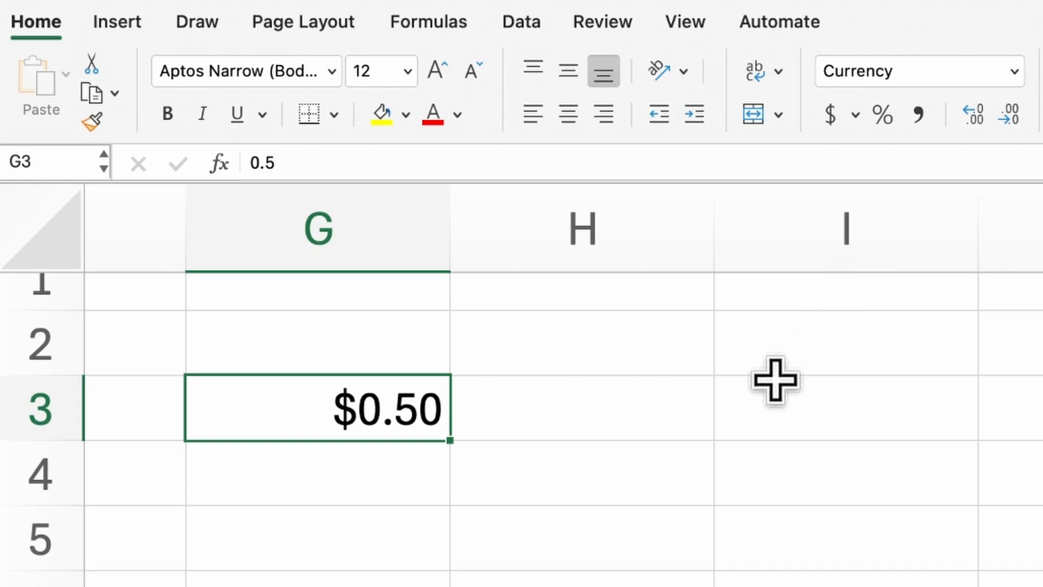
scroll(775, 379, left, 5)
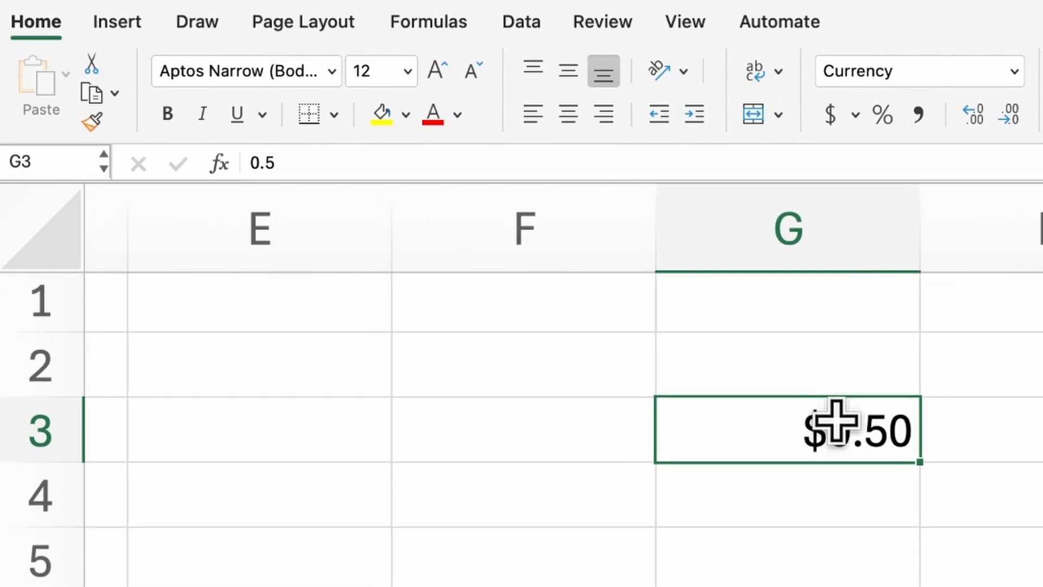
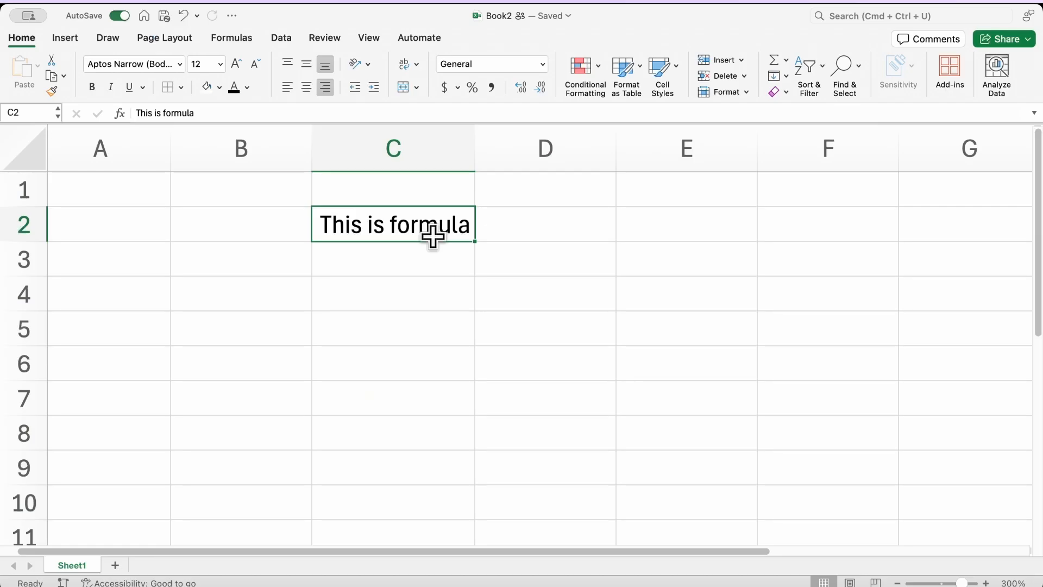
Step: Copy the This is formula from C2 into D2 as plain values only
key(super+c)
click(497, 220)
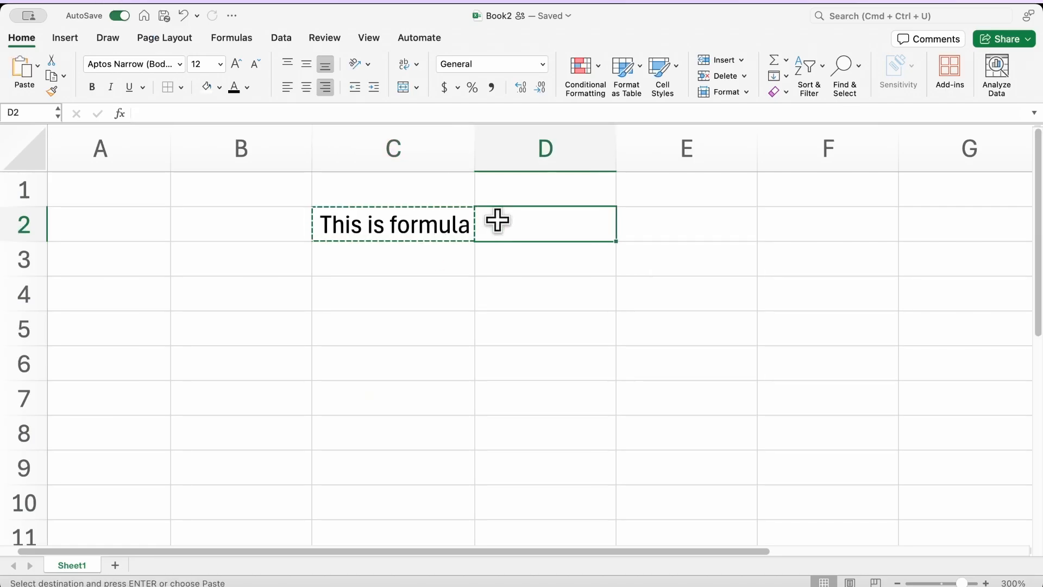
key(super+v)
click(635, 253)
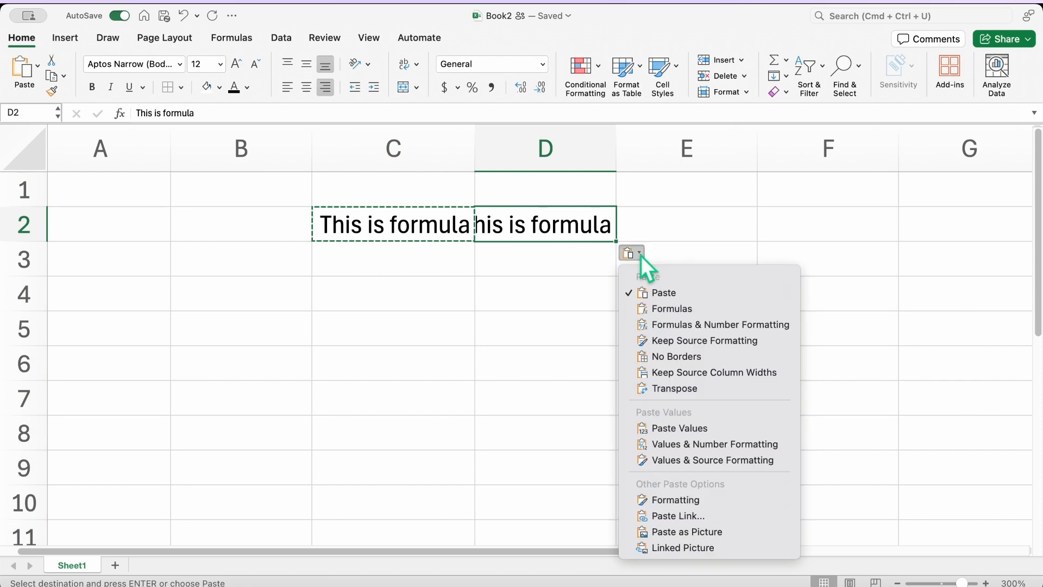
click(667, 429)
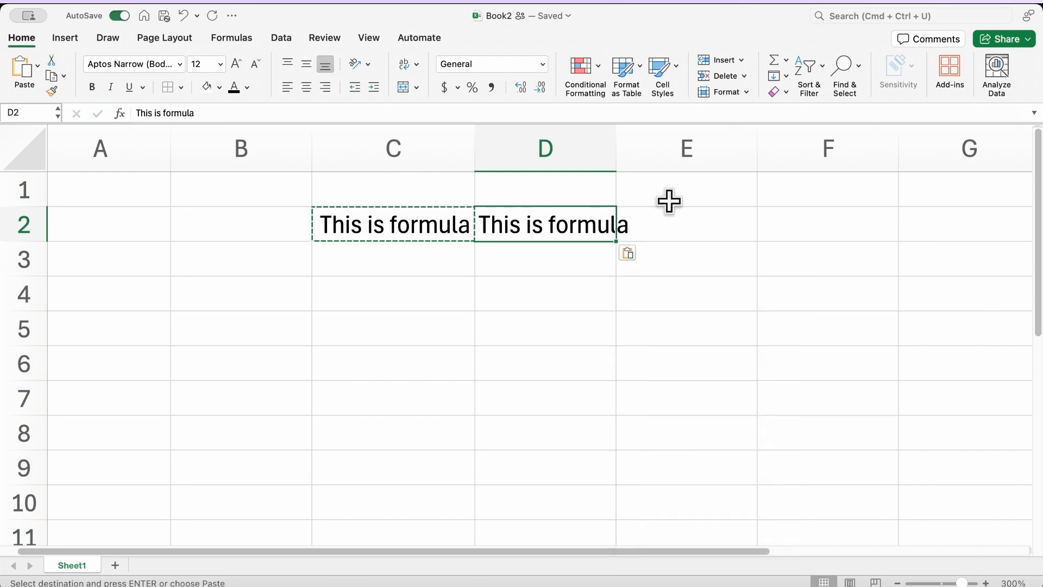
Step: Select the 1–9 data block from B2 with Ctrl+A
click(609, 148)
click(700, 212)
click(601, 158)
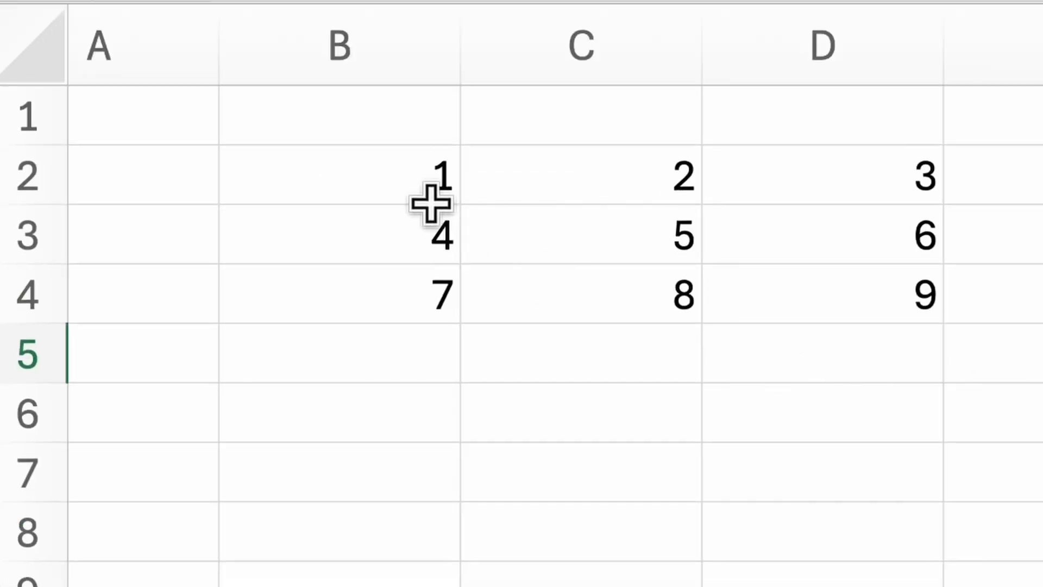
click(422, 178)
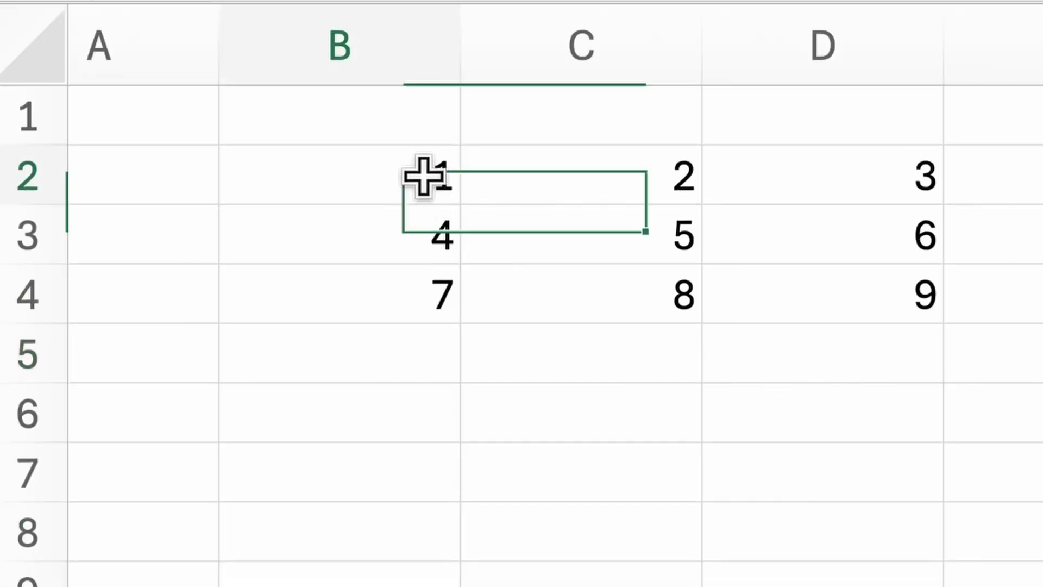
key(ctrl+a)
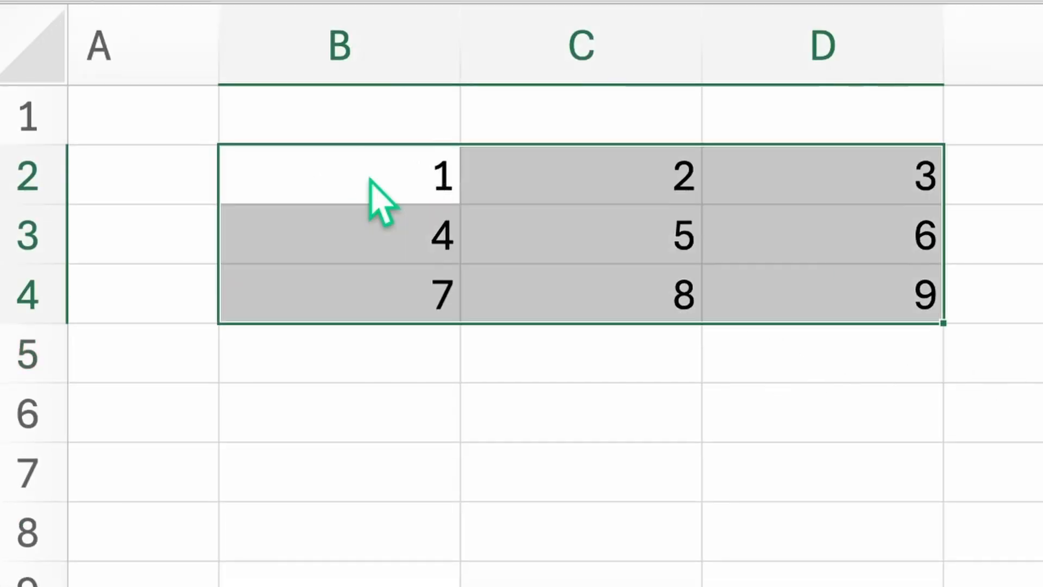
scroll(538, 217, right, 5)
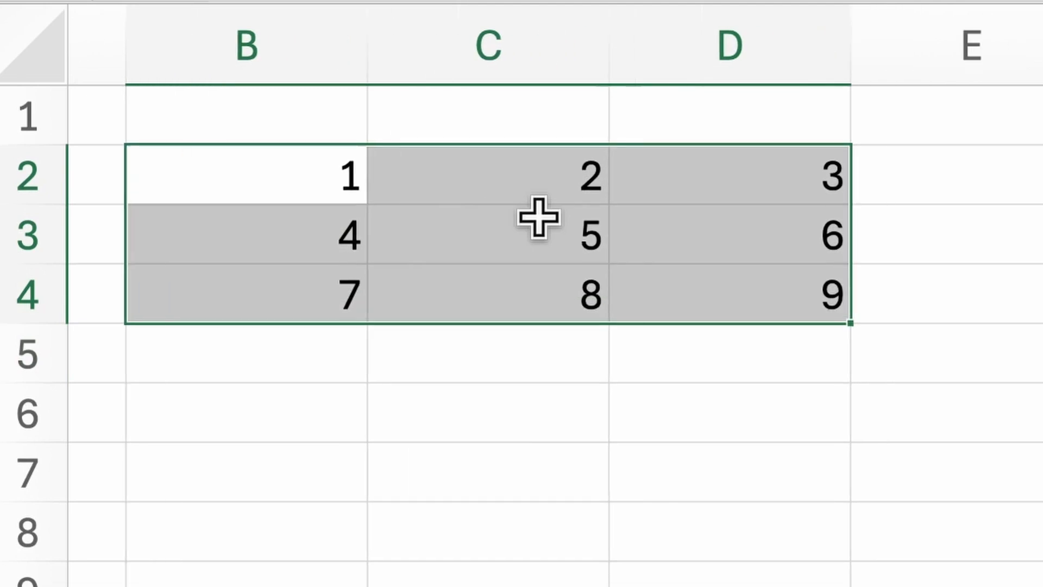
scroll(538, 217, right, 4)
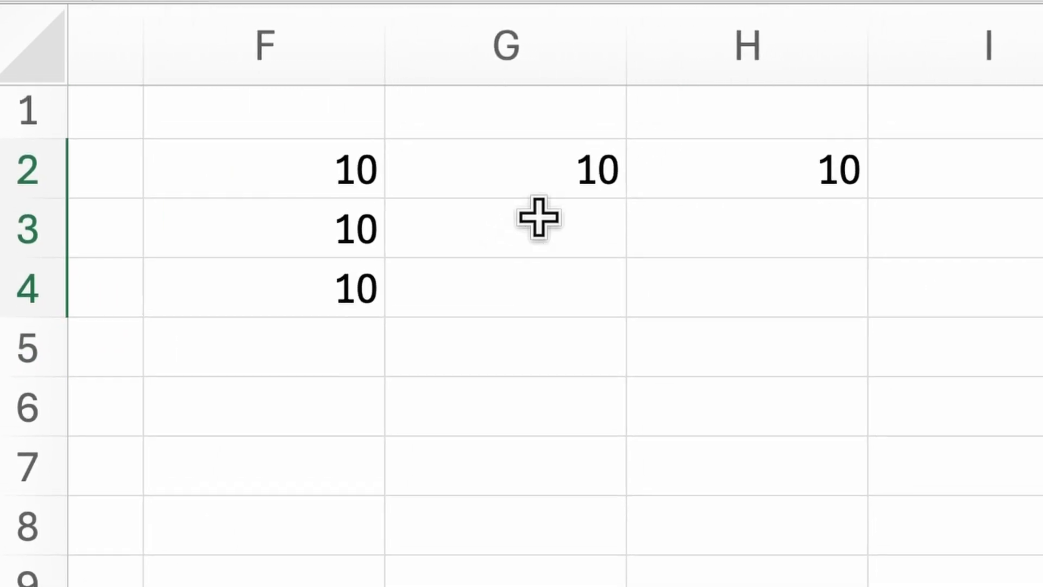
Step: Fill G3 and H3 with 10 from the left using Ctrl+R
click(234, 176)
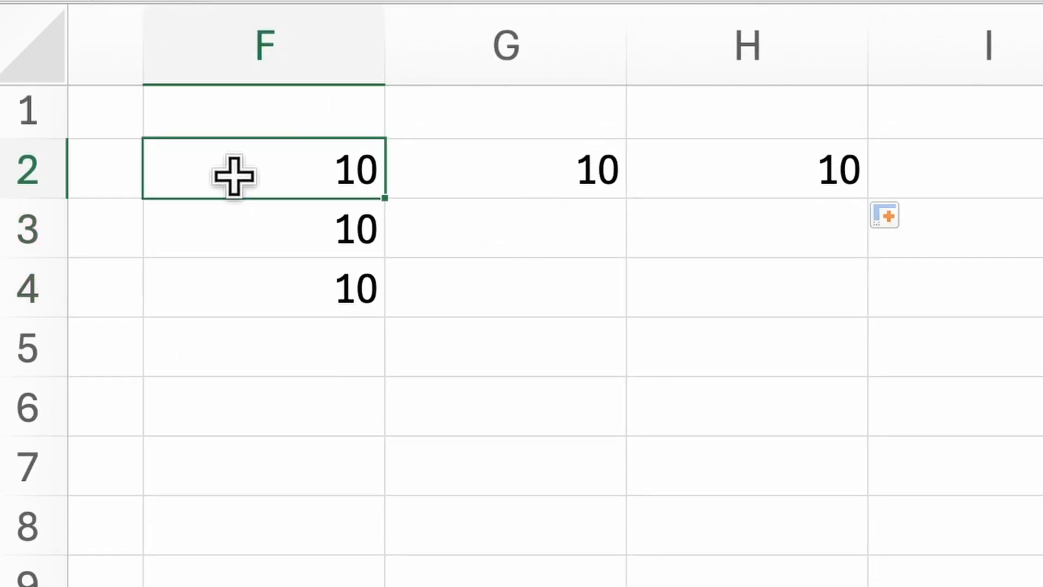
key(ctrl+a)
click(317, 211)
key(Tab)
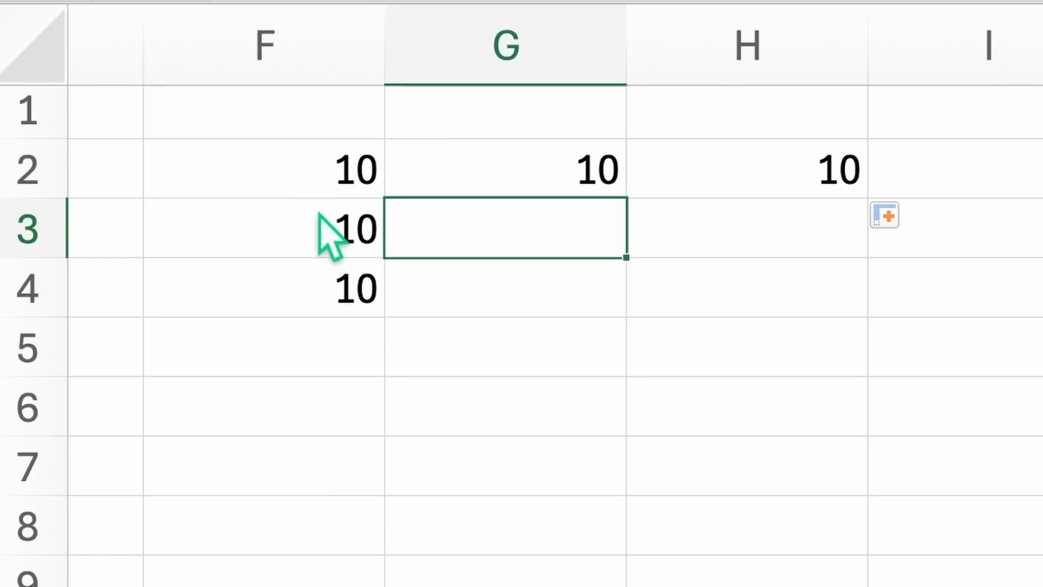
key(ctrl+r)
key(Tab)
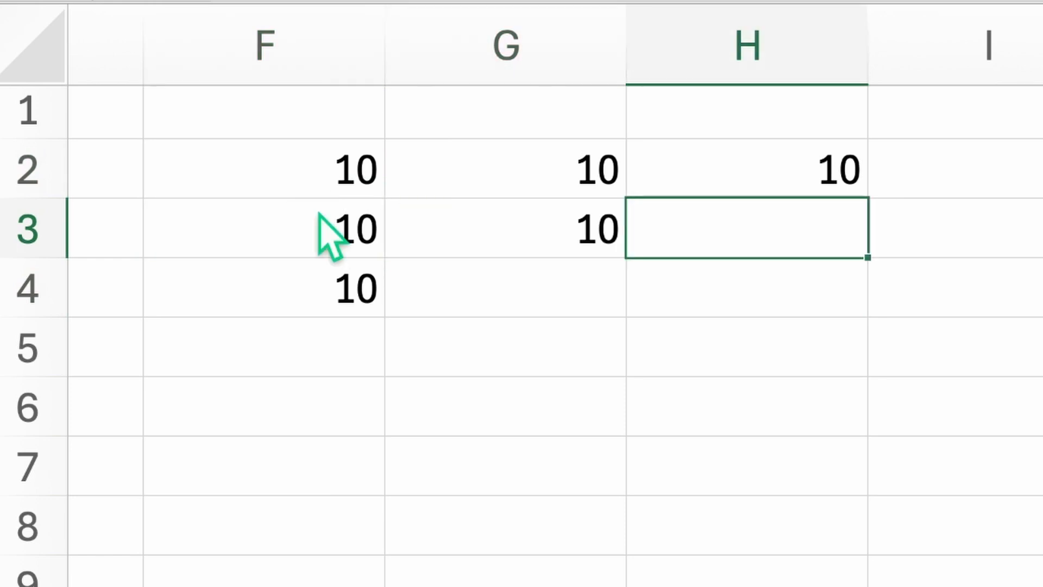
key(ctrl+r)
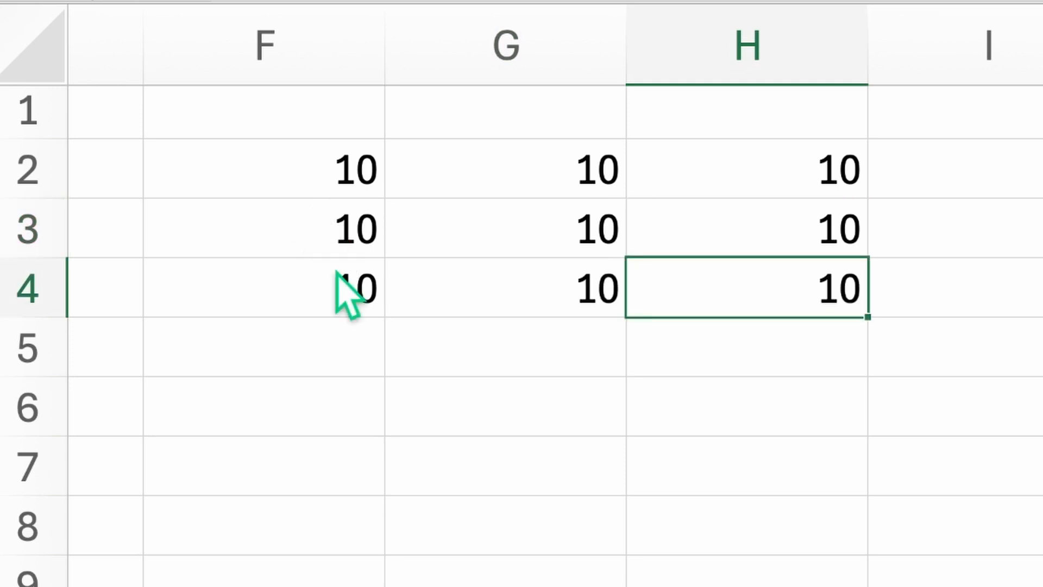
Step: Extend selections across the F2:H4 block of 10s with Shift+arrow keys
key(shift+Up)
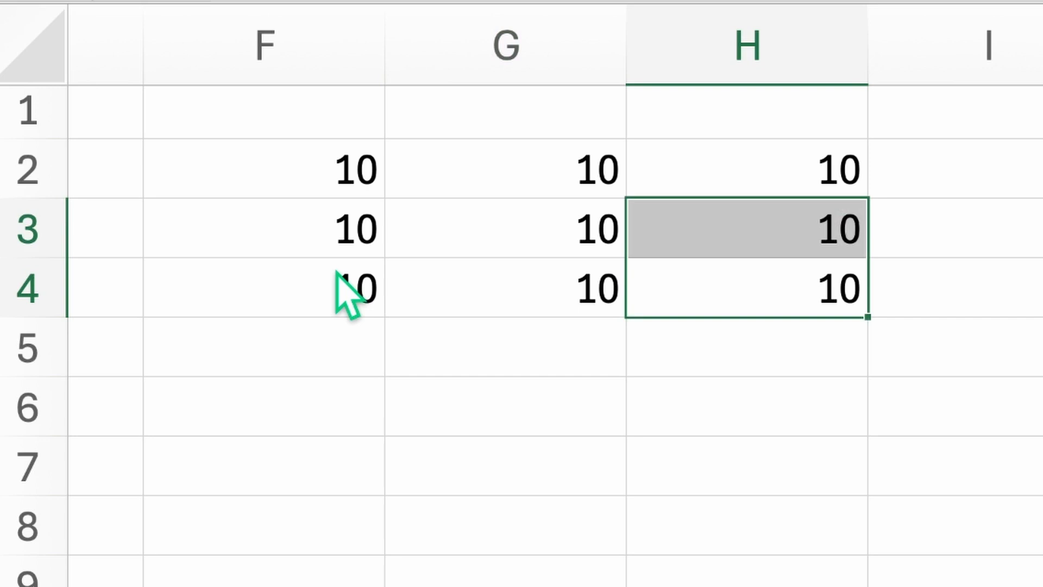
key(shift+Up)
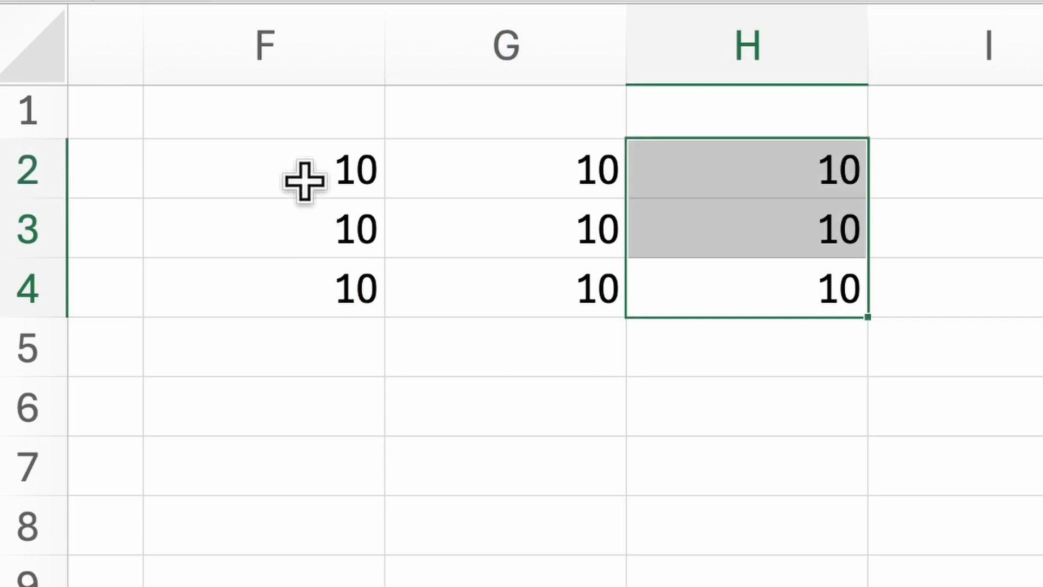
click(290, 166)
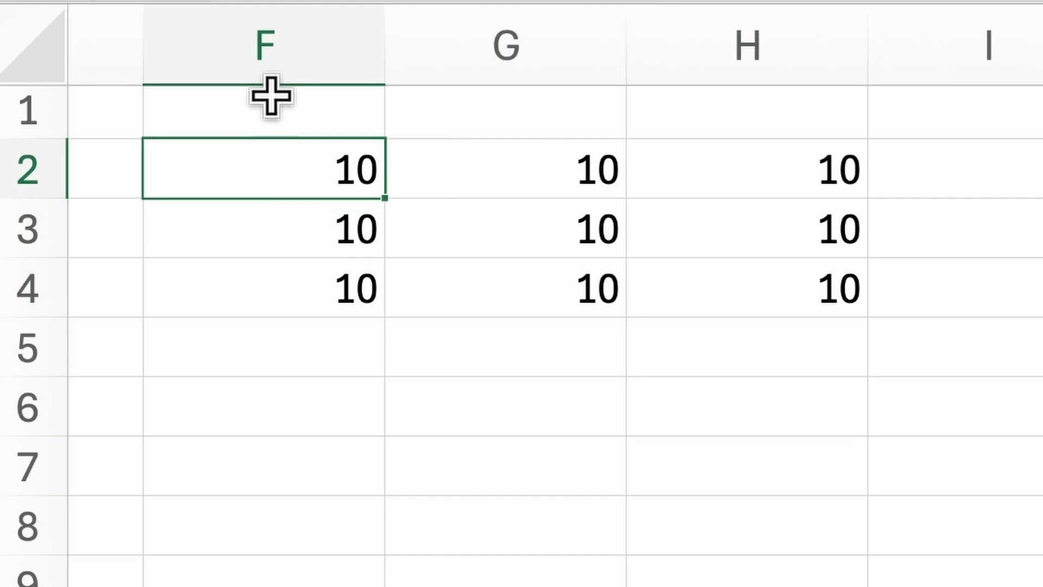
key(shift+Down)
key(shift+Down)
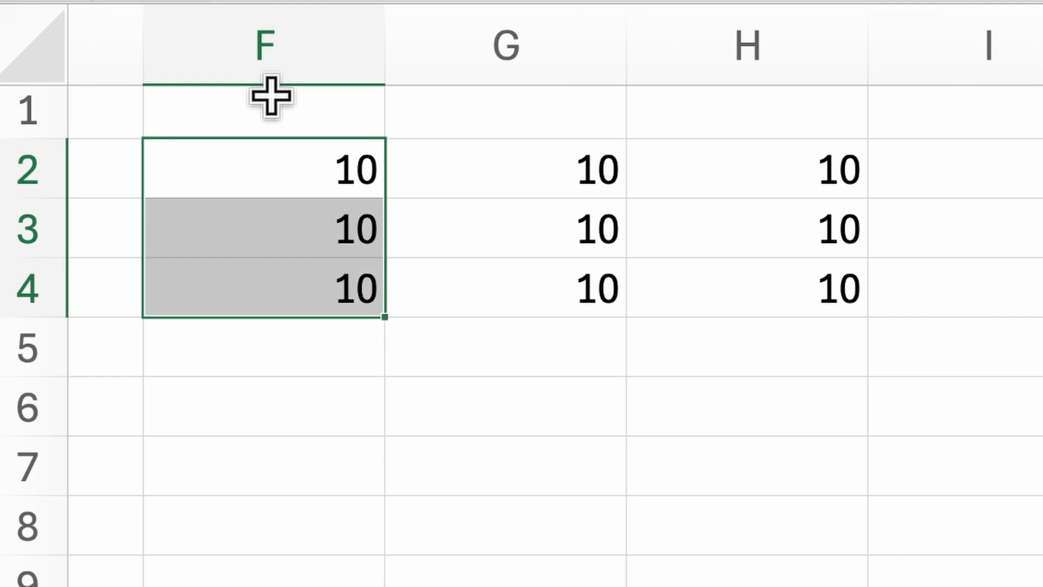
click(276, 163)
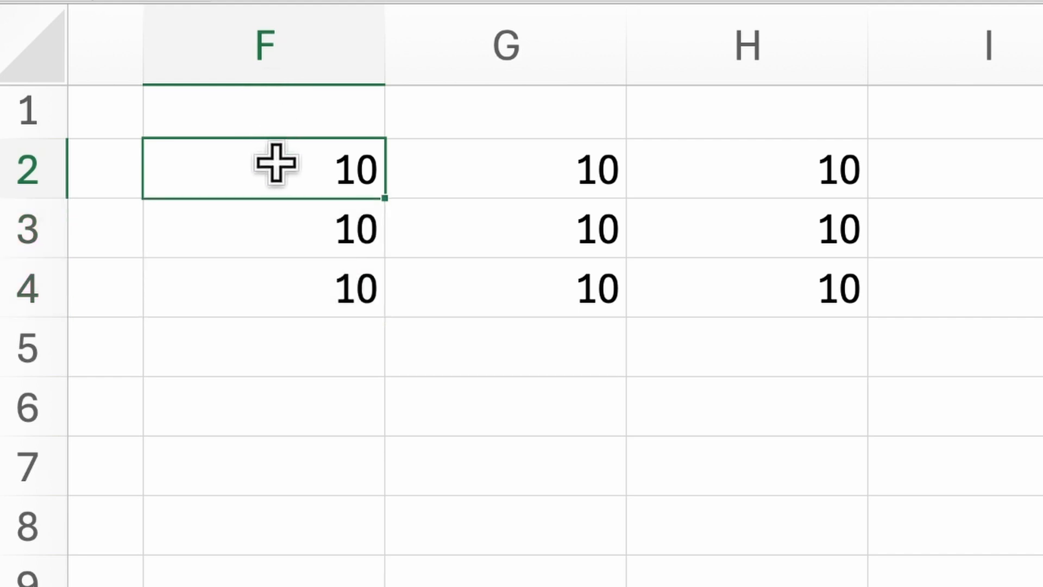
key(shift+Right)
key(shift+Right)
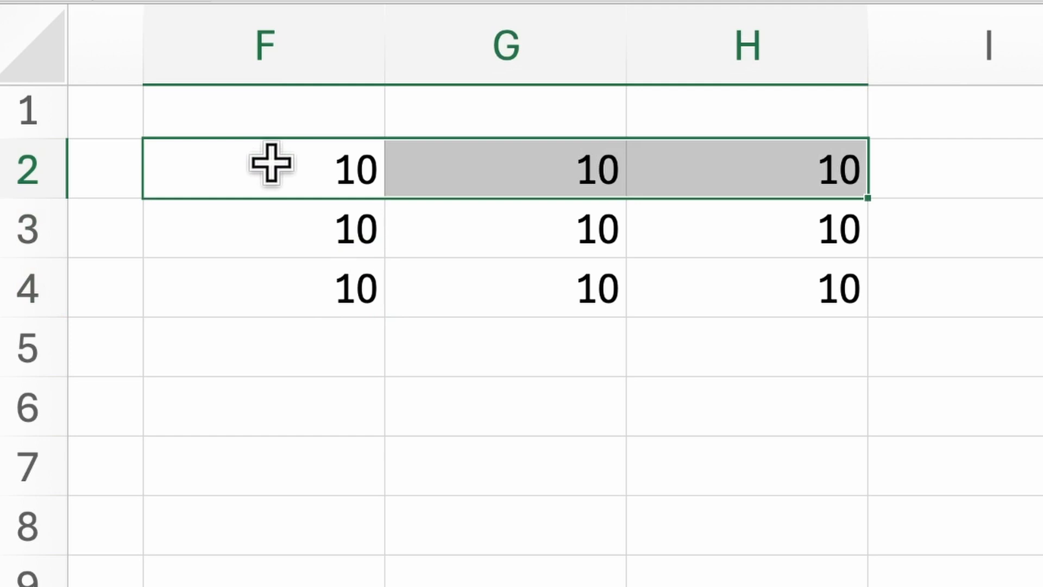
key(shift+Down)
key(shift+Down)
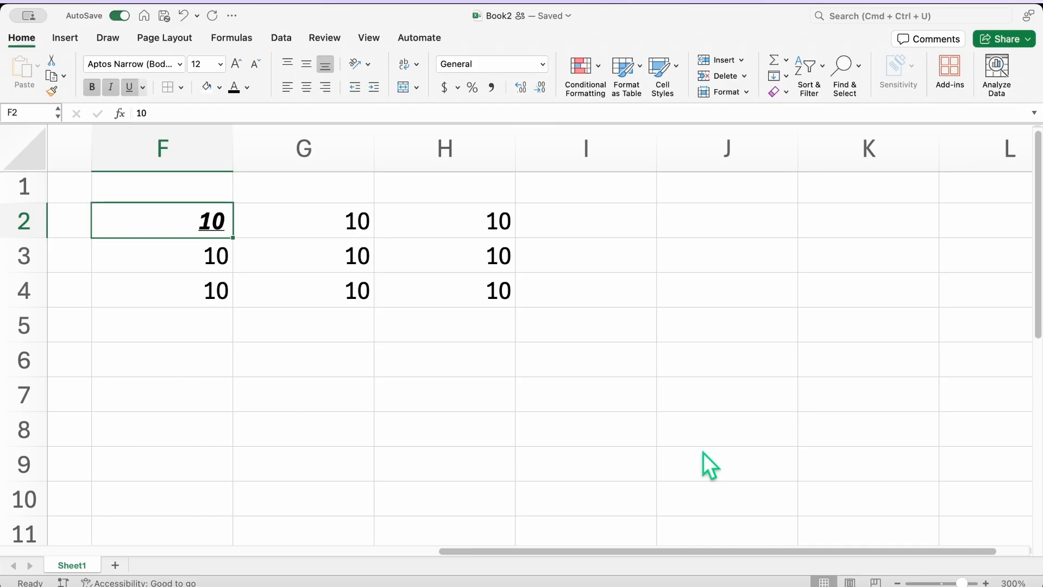
Step: Find the cell containing 3 in the sheet, then close the search
key(super+f)
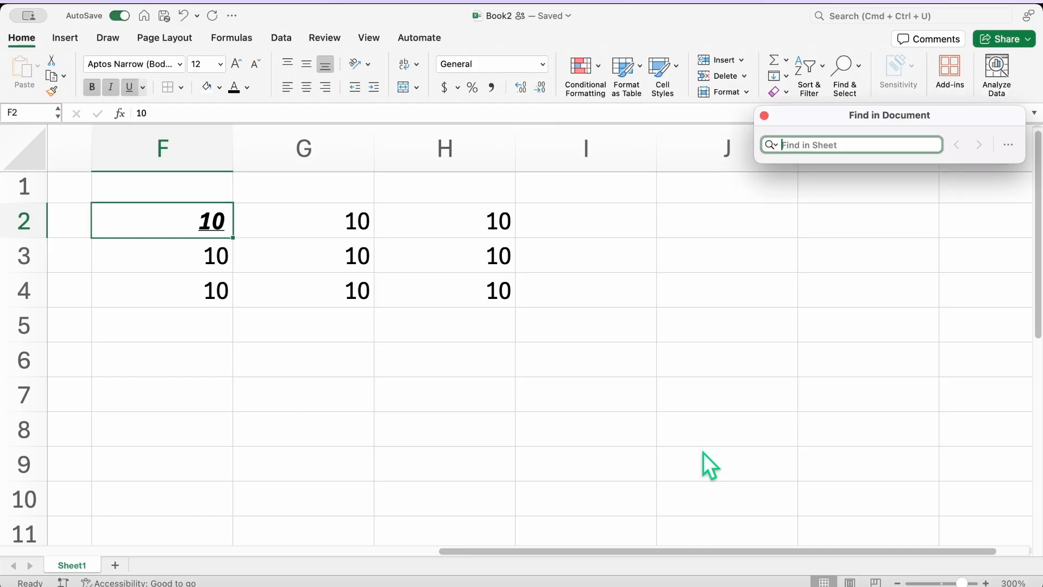
text(3)
key(Return)
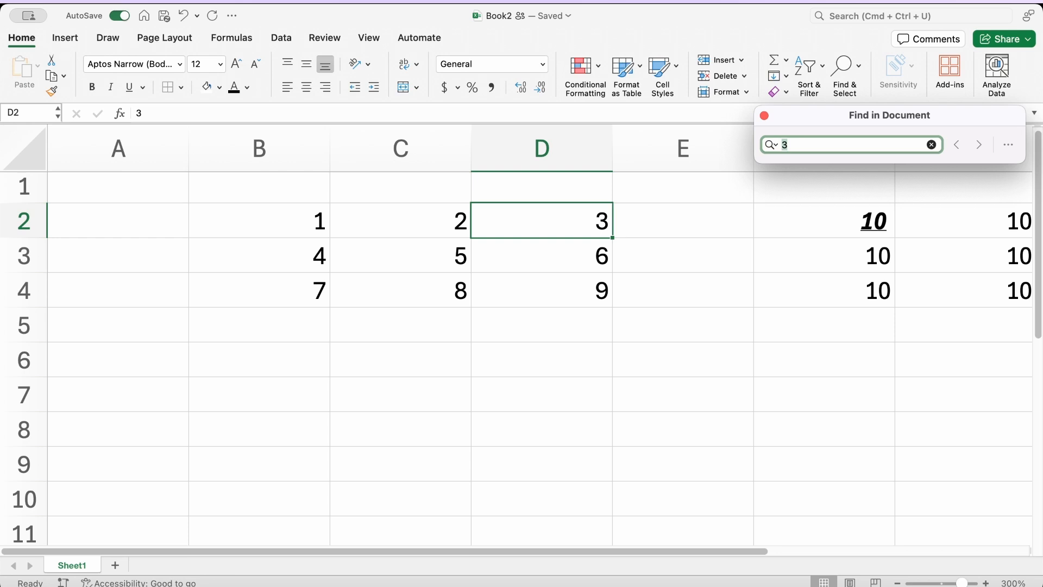
click(765, 115)
Step: Review F2's Format Cells settings and make its 10 italic
click(648, 230)
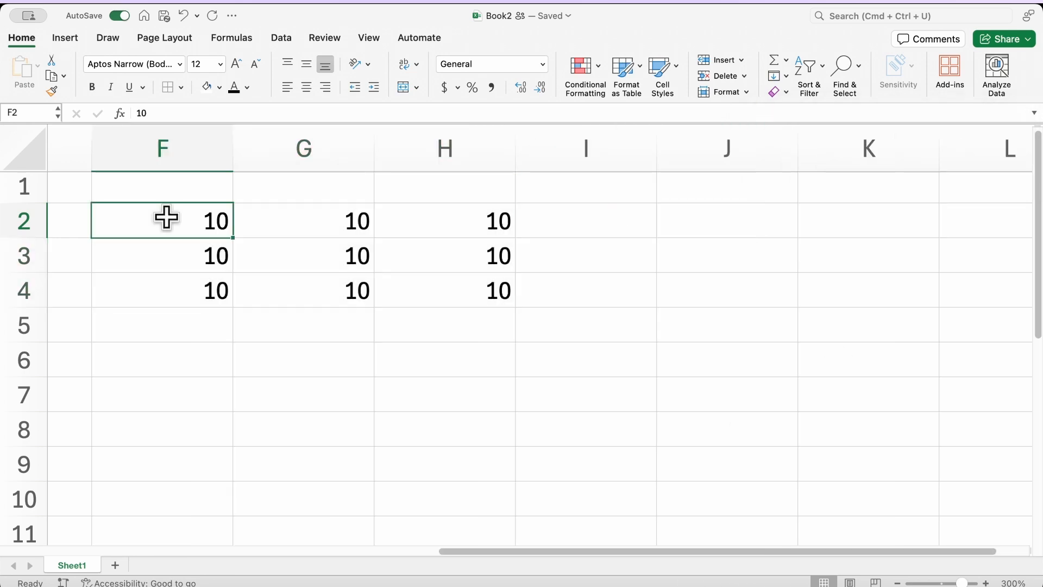
key(super+1)
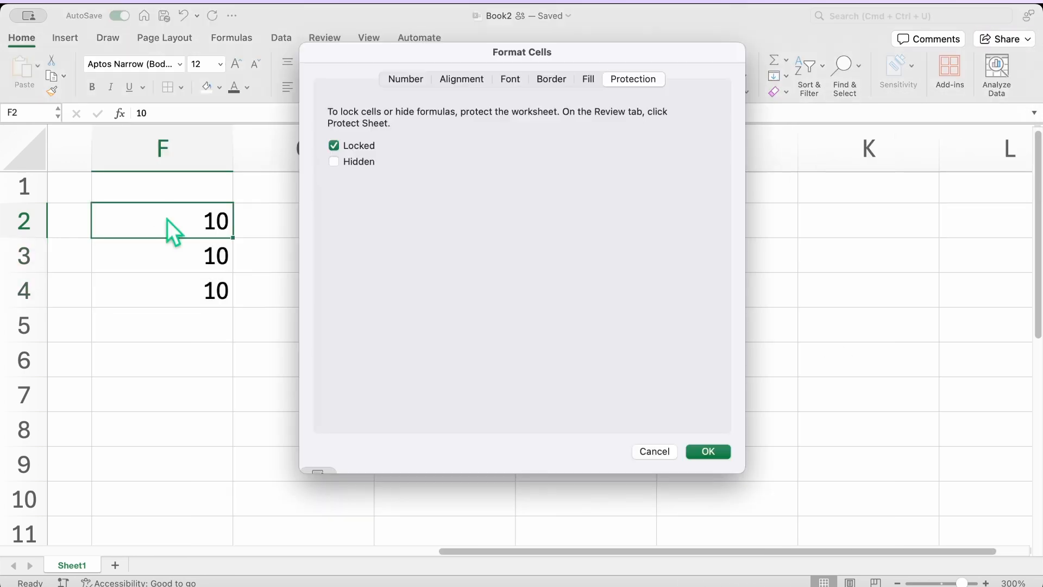
click(402, 80)
click(459, 82)
click(514, 82)
click(560, 86)
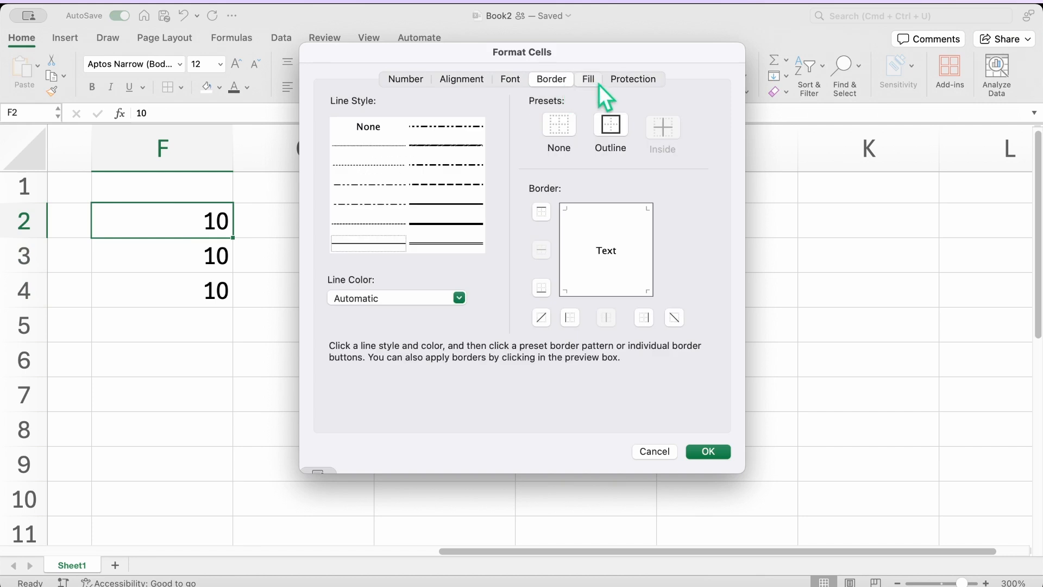
click(598, 82)
click(706, 451)
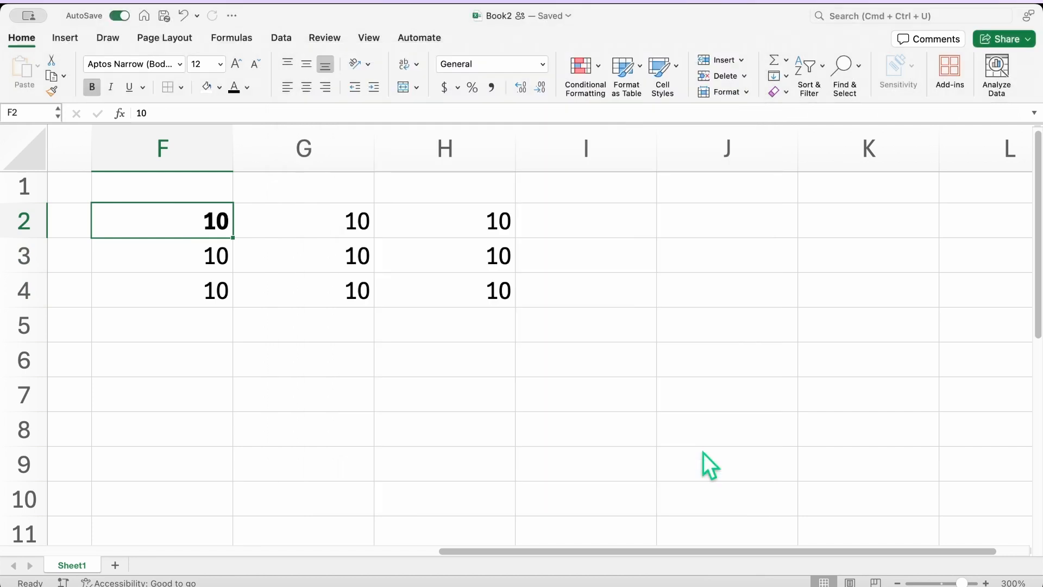
key(super+i)
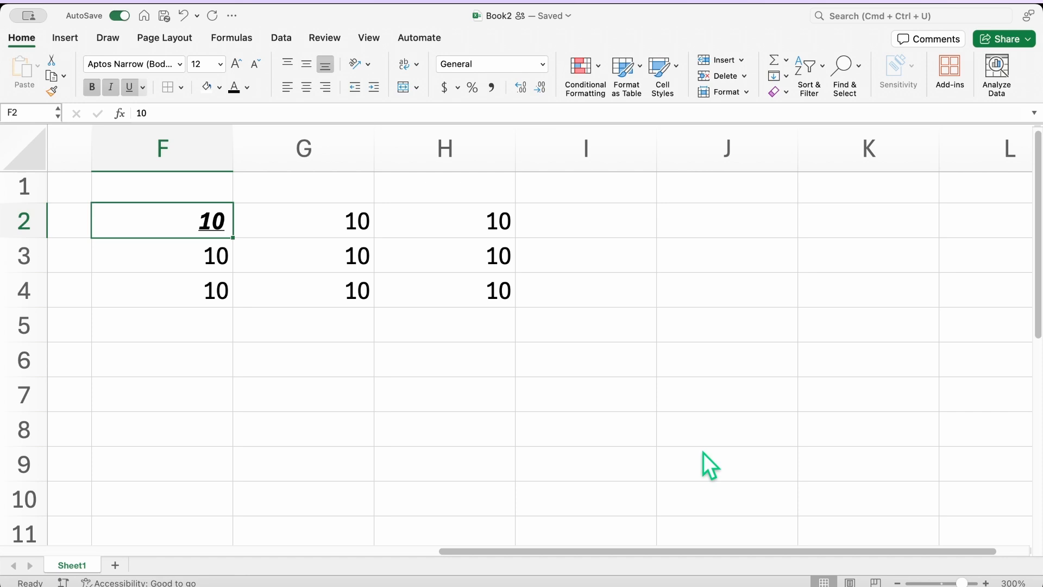
Step: Select C9, bring up print settings, and save the workbook
scroll(543, 468, left, 5)
click(416, 477)
key(super+p)
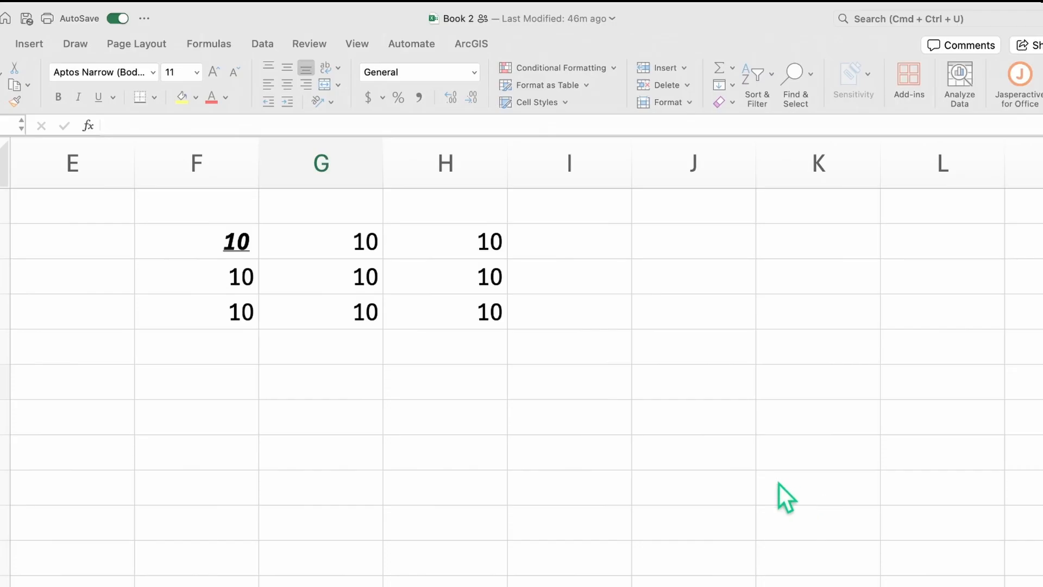
key(super+s)
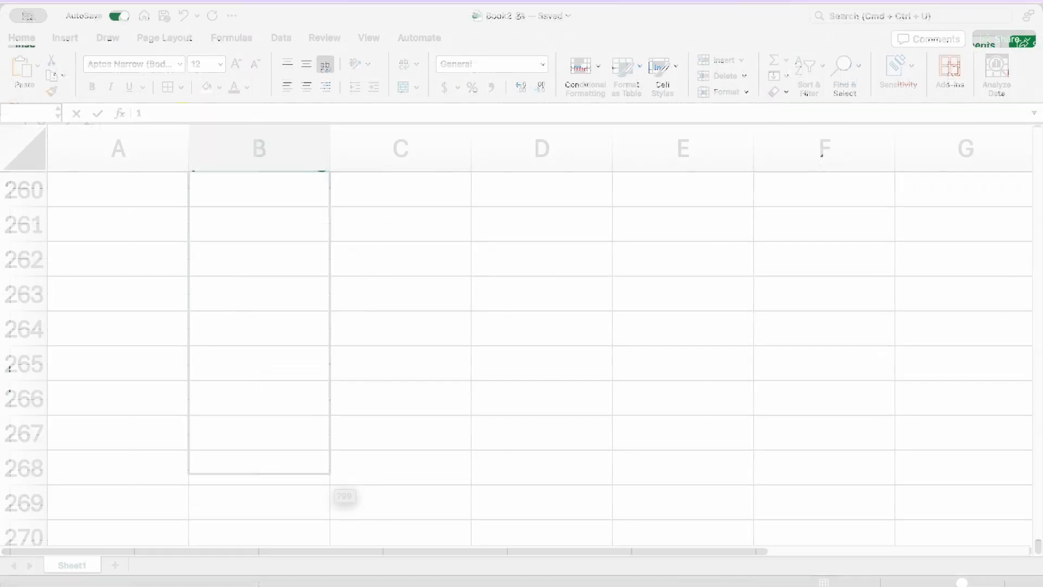
Step: Scroll back up to row 1 and select a cell in column B
click(373, 442)
scroll(374, 441, up, 20)
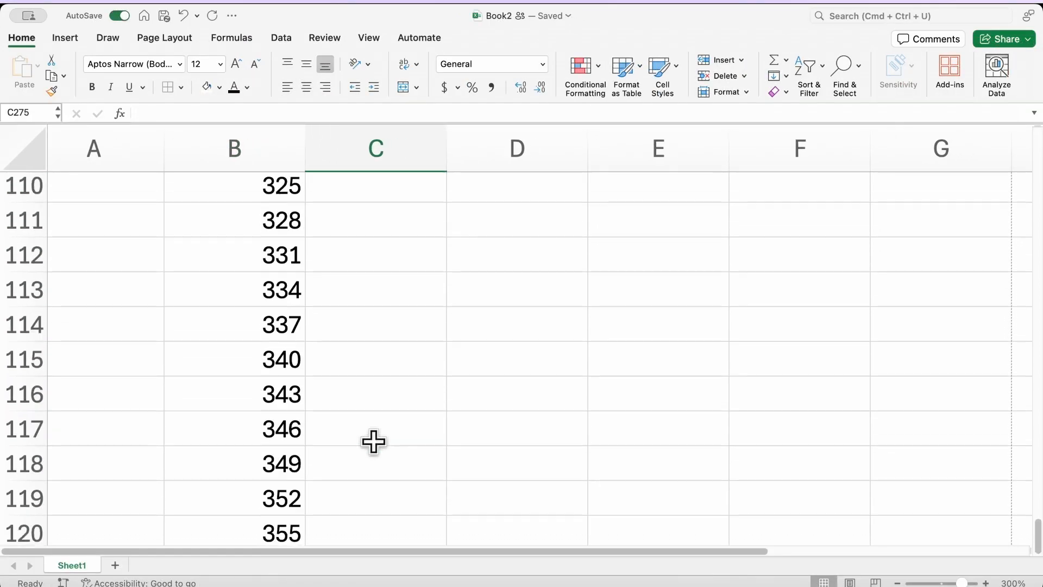
scroll(373, 441, down, 1)
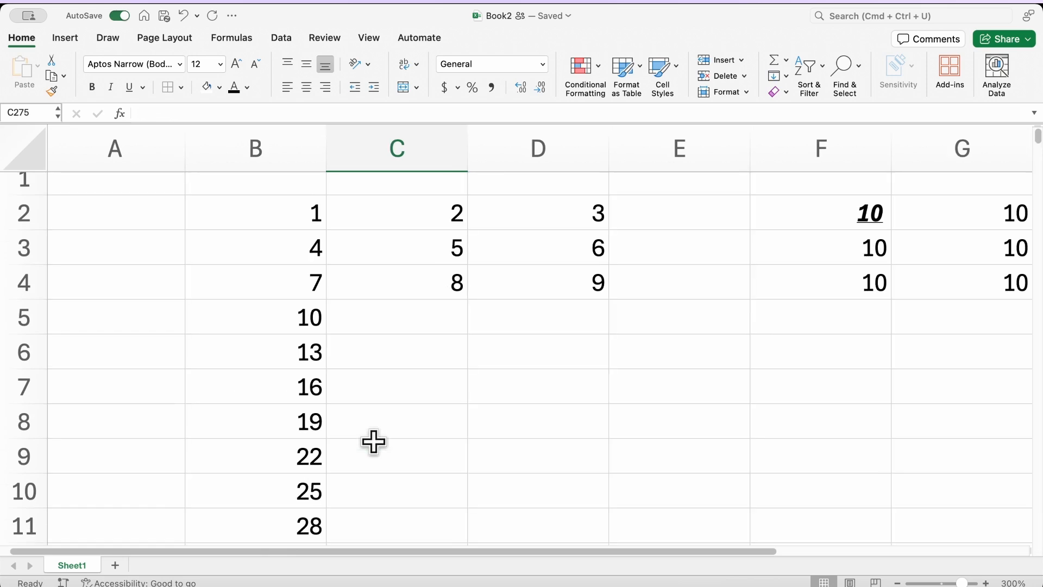
scroll(373, 441, up, 1)
click(318, 419)
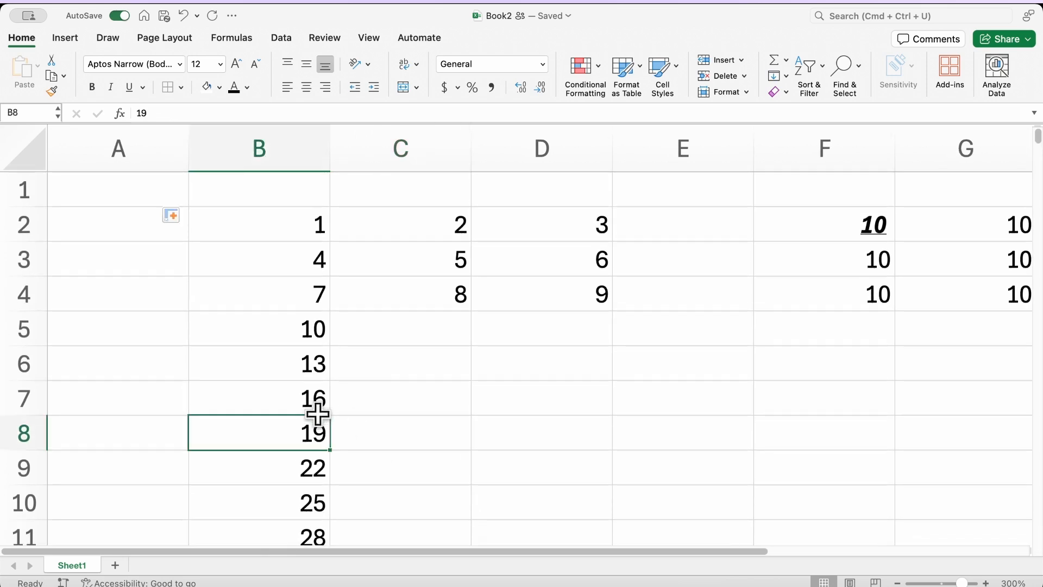
click(244, 316)
Step: Split the sheet, remove the split, then freeze the top row
click(378, 62)
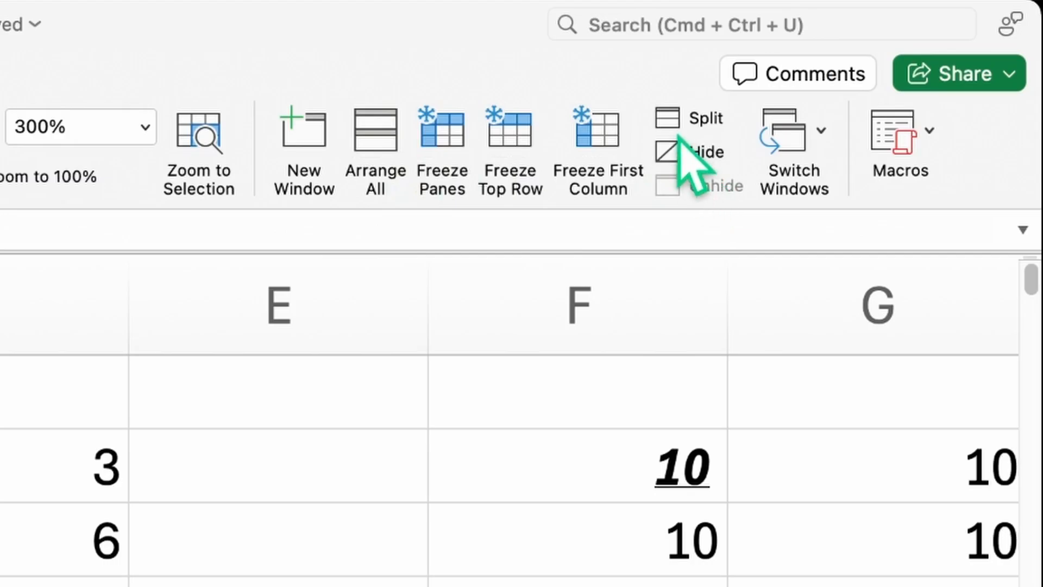
click(701, 118)
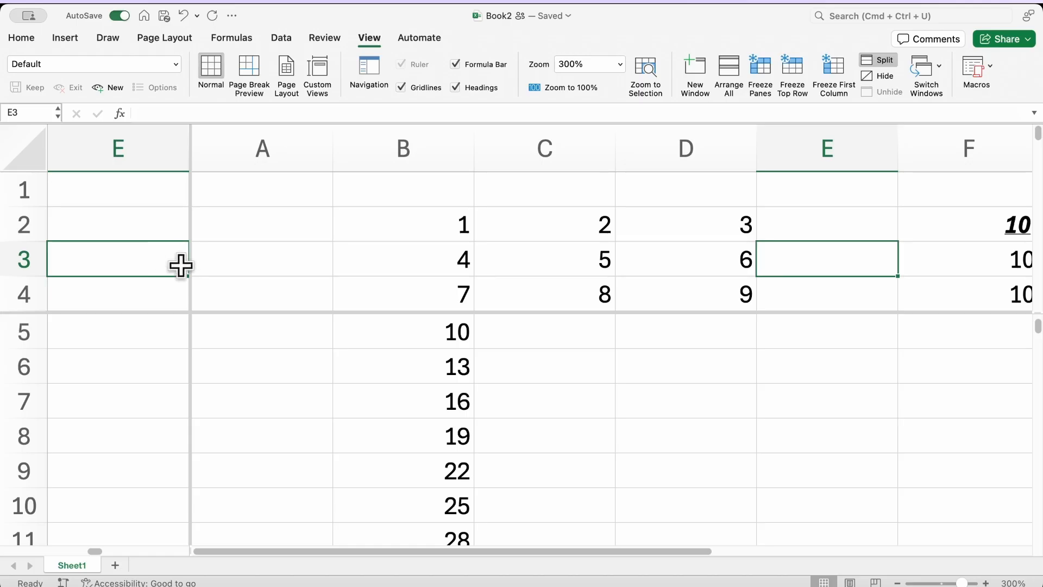
drag(190, 265, 1035, 204)
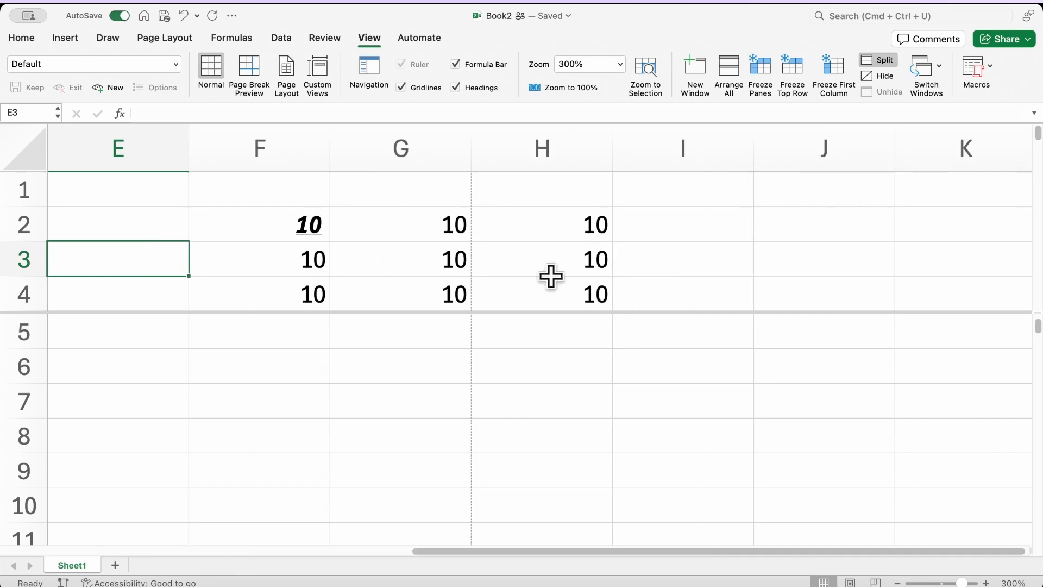
click(456, 235)
scroll(456, 235, left, 5)
click(299, 282)
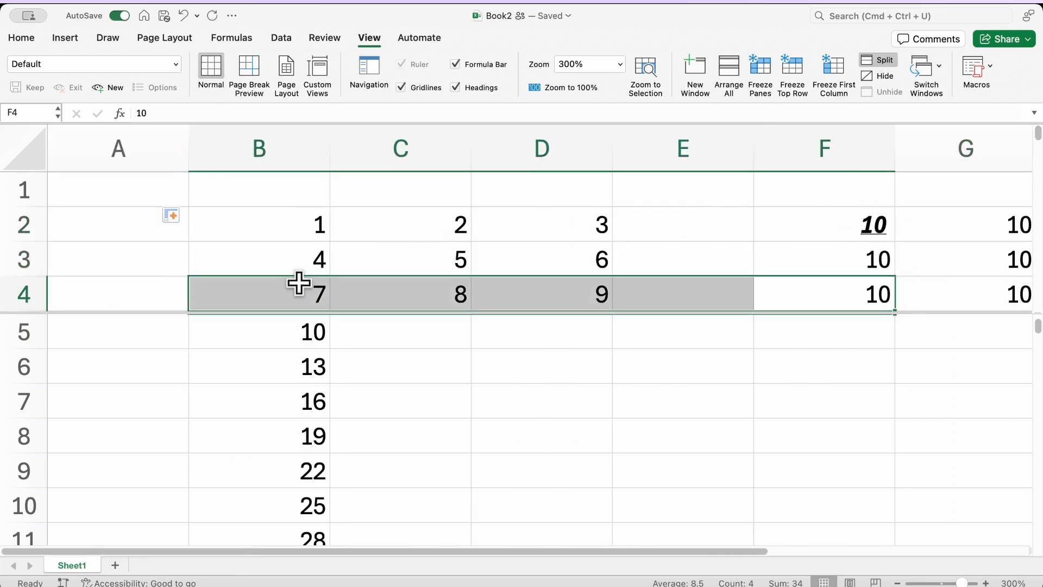
click(254, 222)
scroll(297, 389, down, 20)
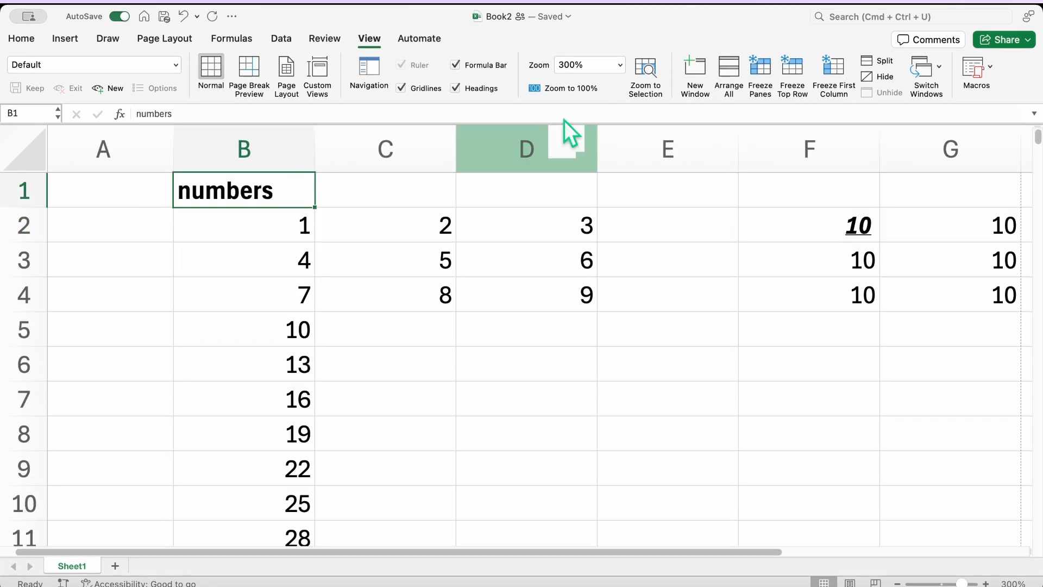
click(795, 69)
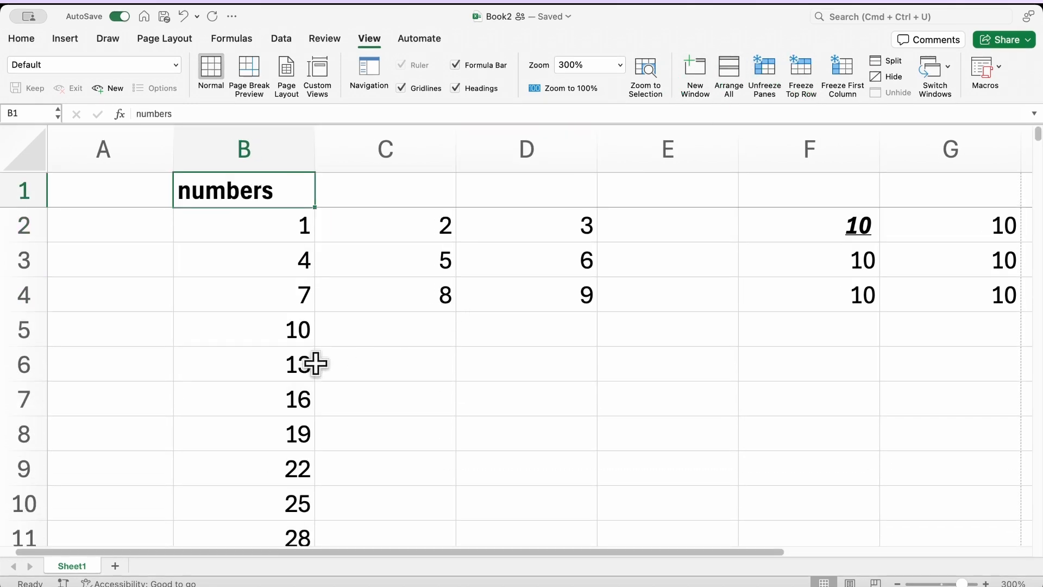
scroll(317, 361, down, 20)
Step: Scroll the taxonomy table and select Phylum values from B2 down to row 51
scroll(316, 364, down, 20)
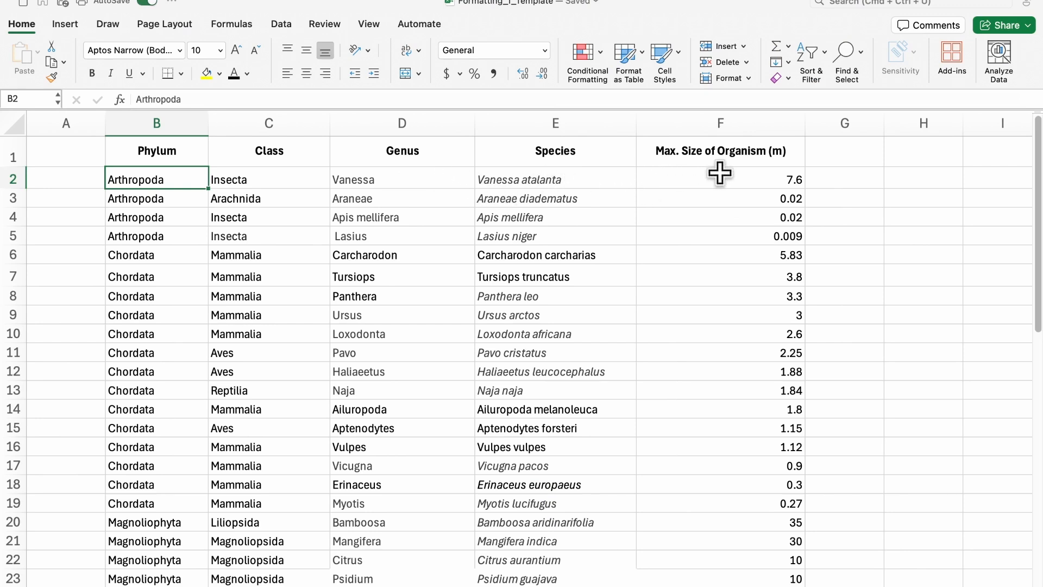
scroll(823, 173, down, 1)
scroll(824, 174, down, 5)
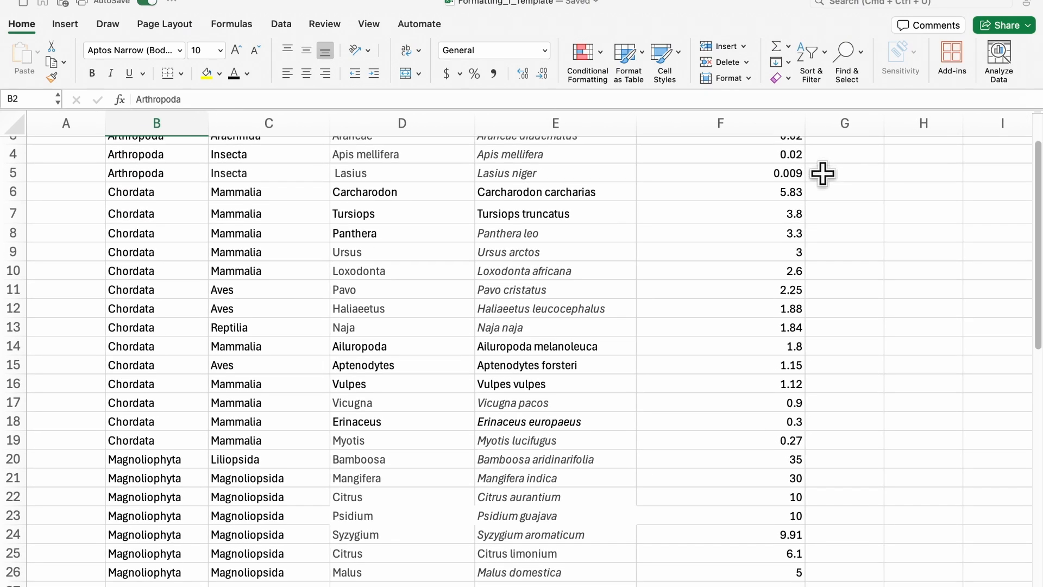
scroll(823, 174, down, 9)
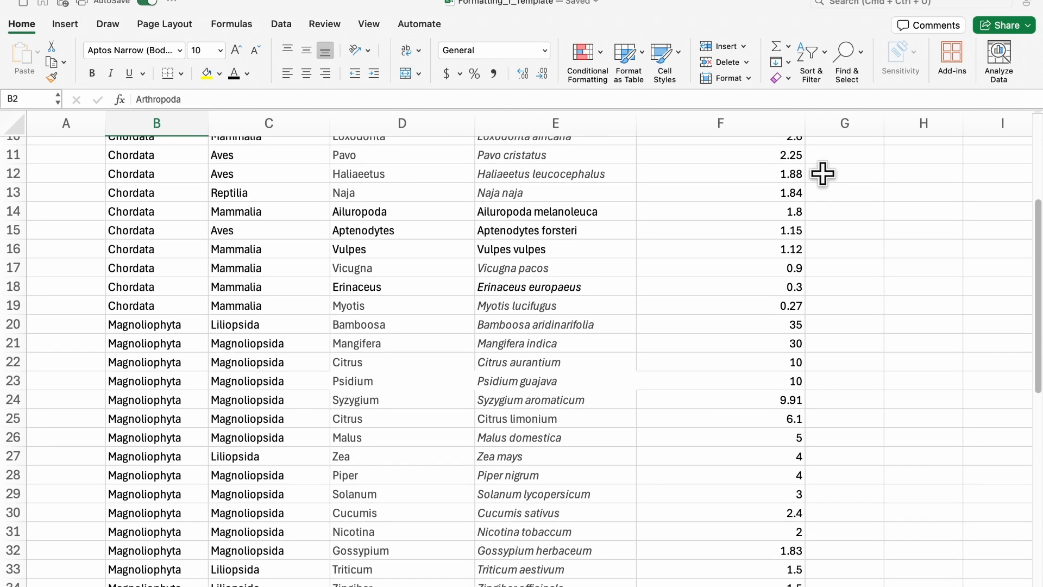
scroll(823, 173, down, 11)
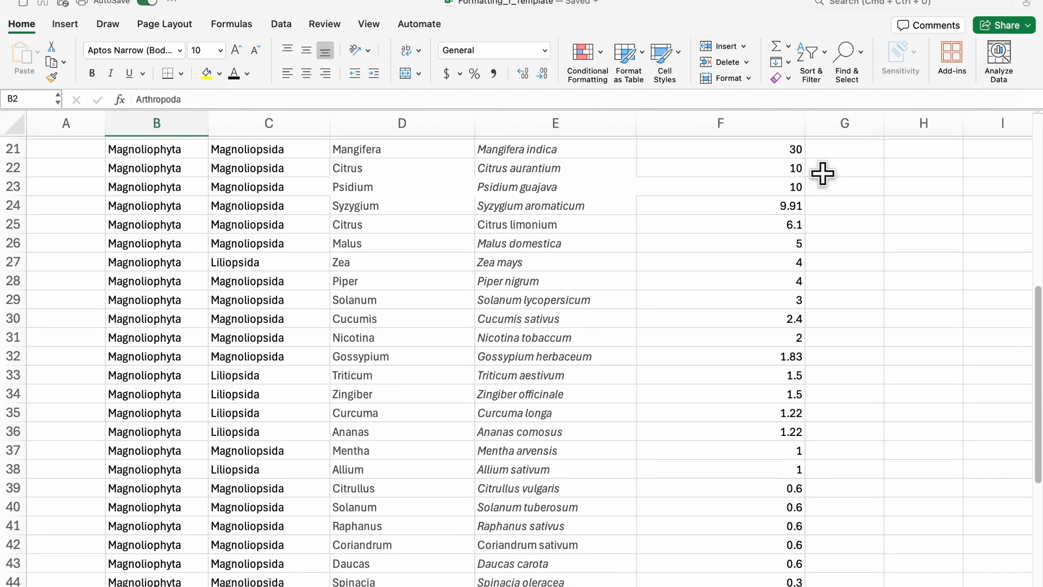
scroll(823, 174, down, 4)
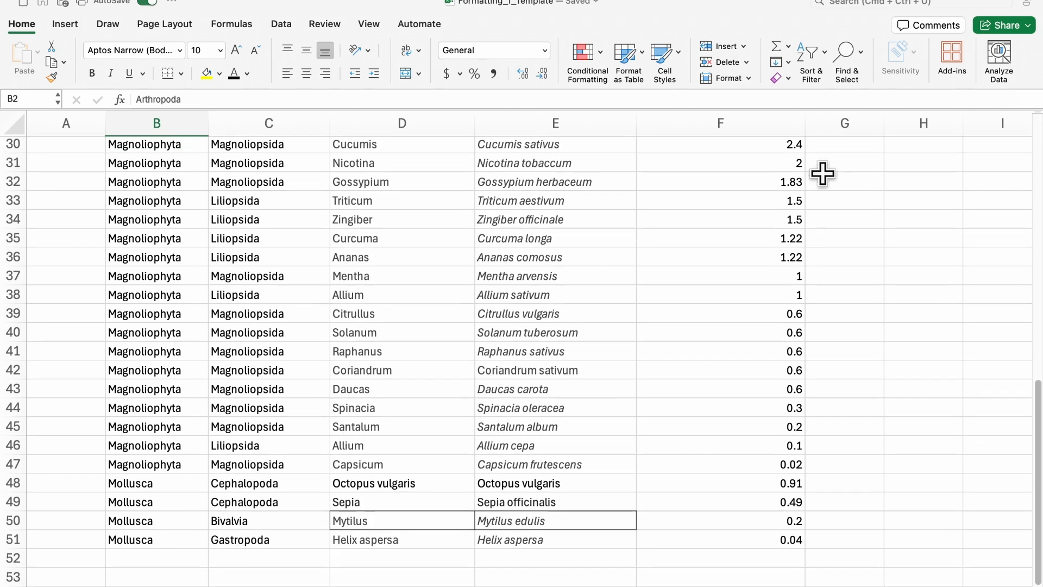
scroll(823, 174, up, 20)
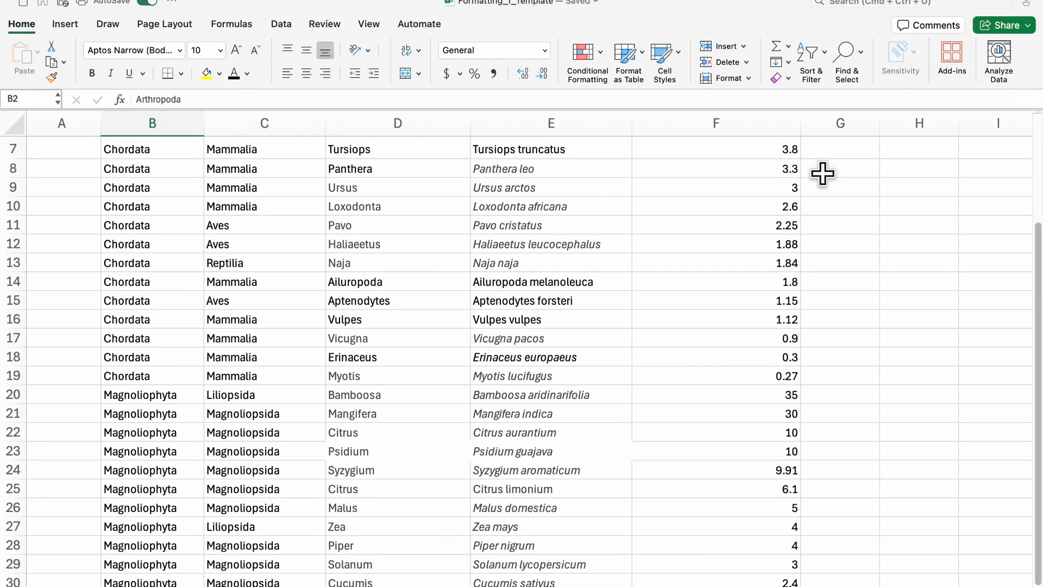
scroll(823, 174, down, 1)
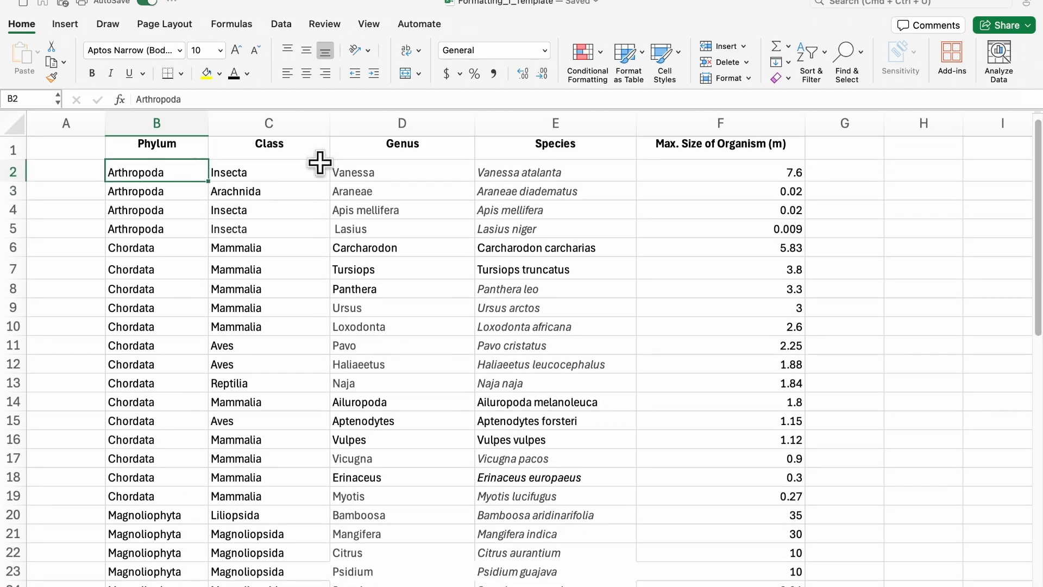
key(super+shift+Down)
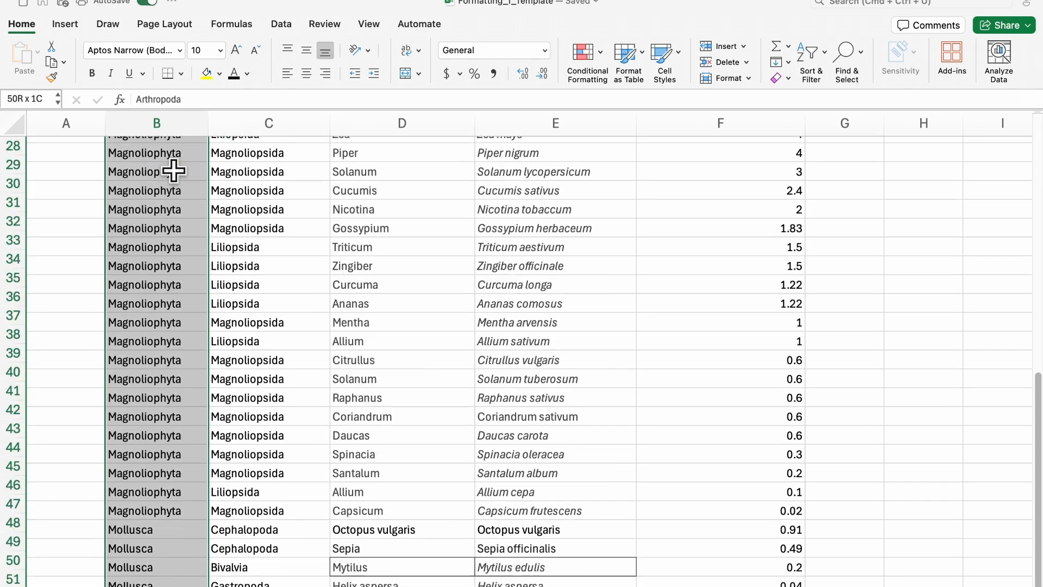
scroll(303, 233, up, 20)
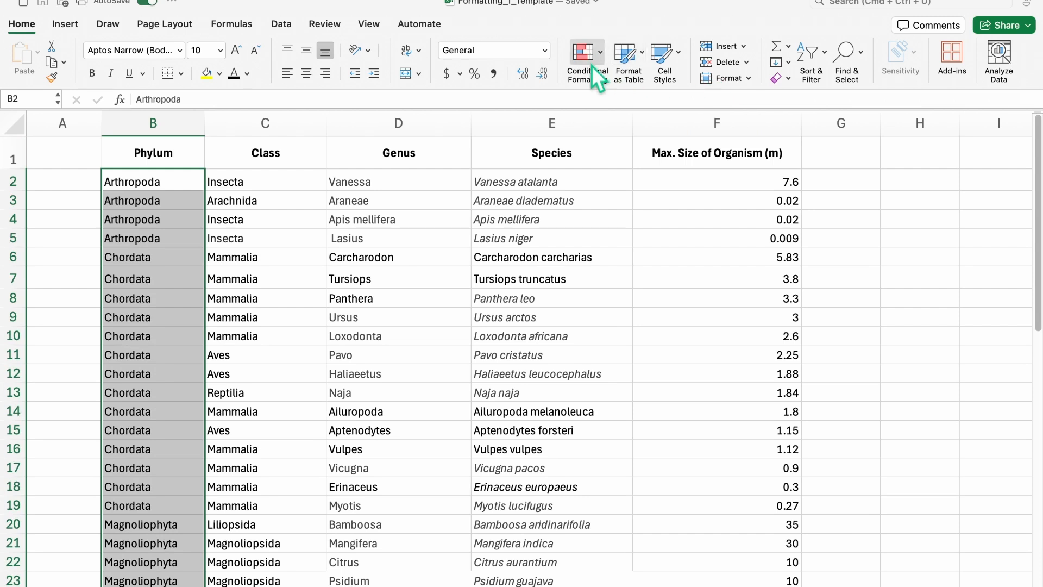
Step: Add a Classic specific-text rule giving Arthropoda cells light red fill with dark red text
click(606, 57)
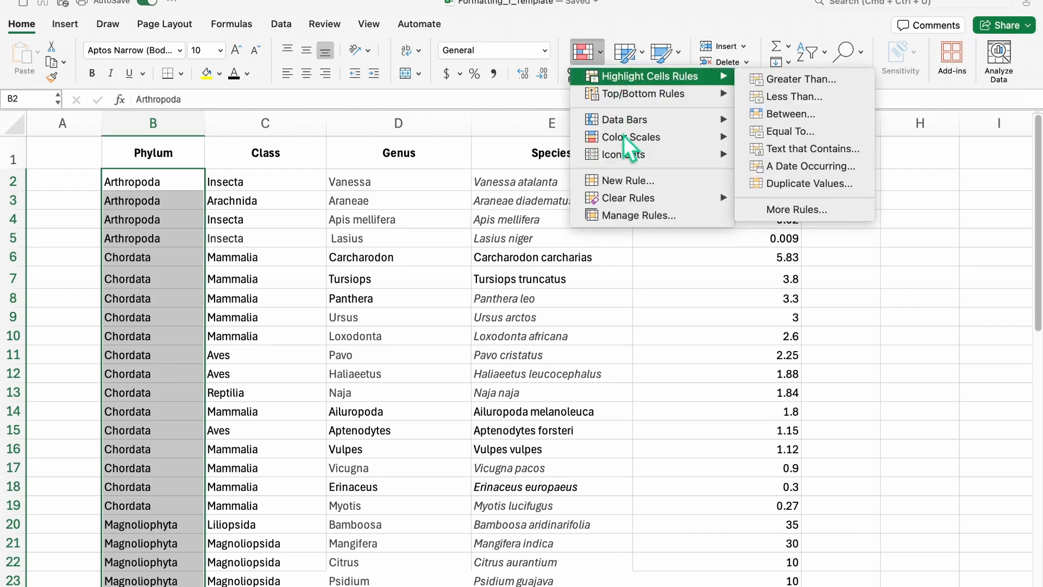
click(634, 181)
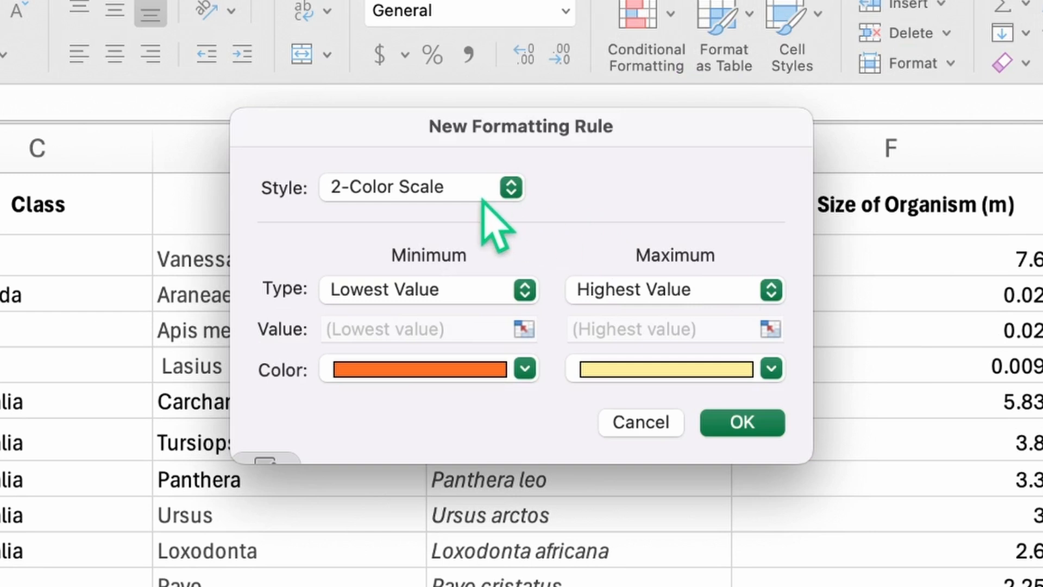
click(500, 150)
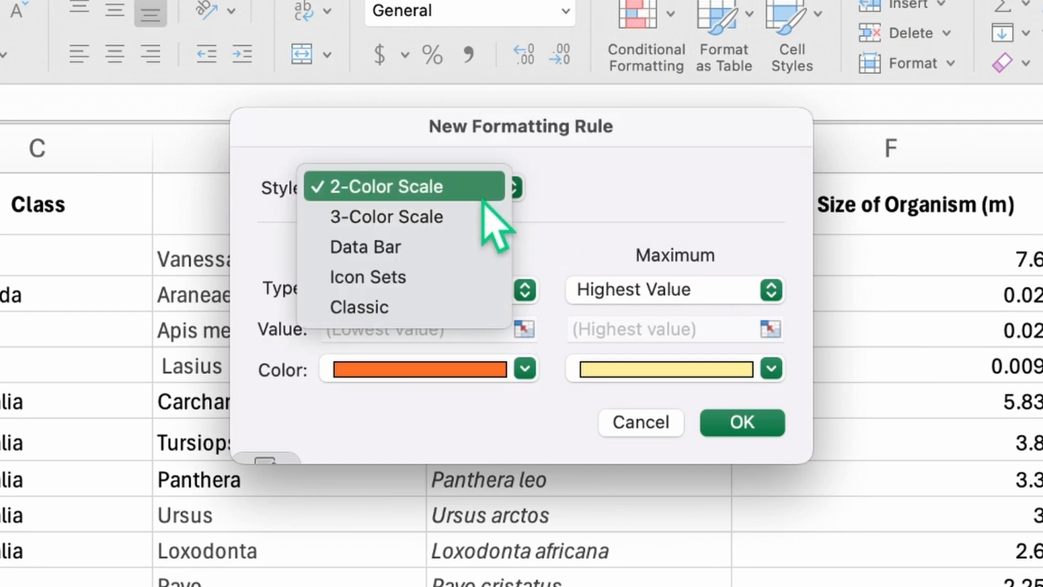
click(481, 312)
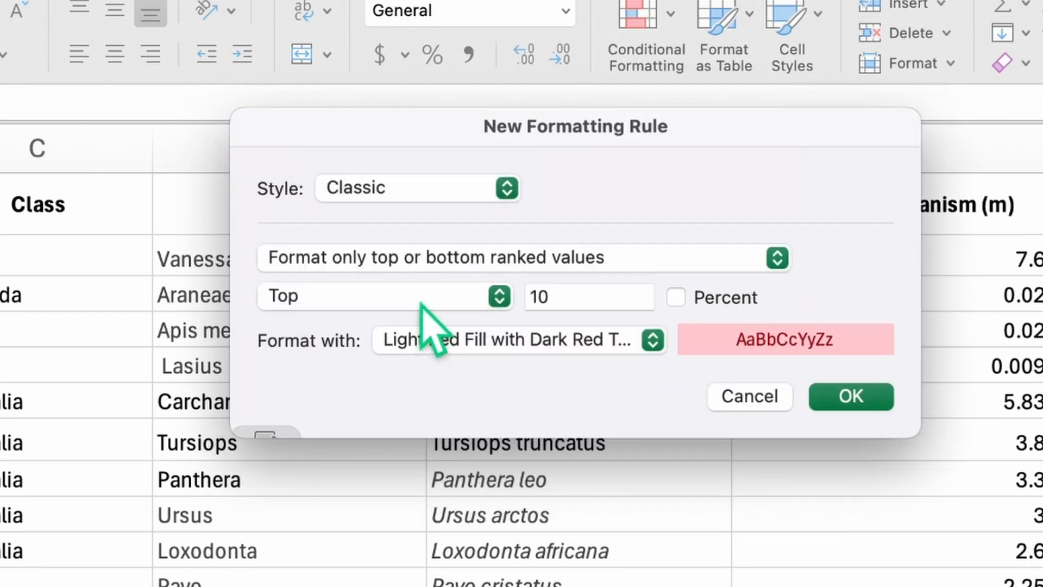
click(435, 257)
click(444, 227)
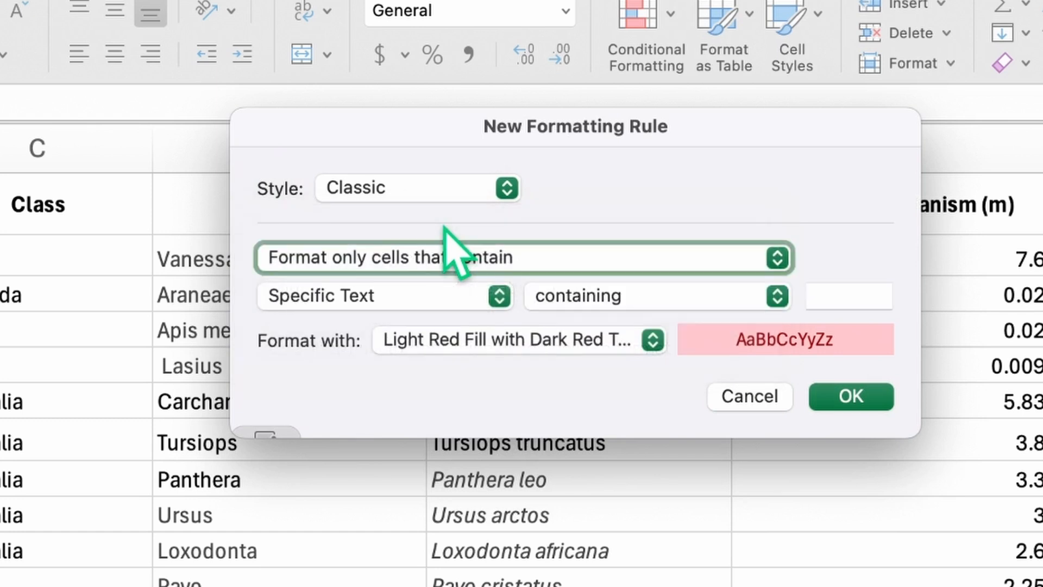
click(835, 297)
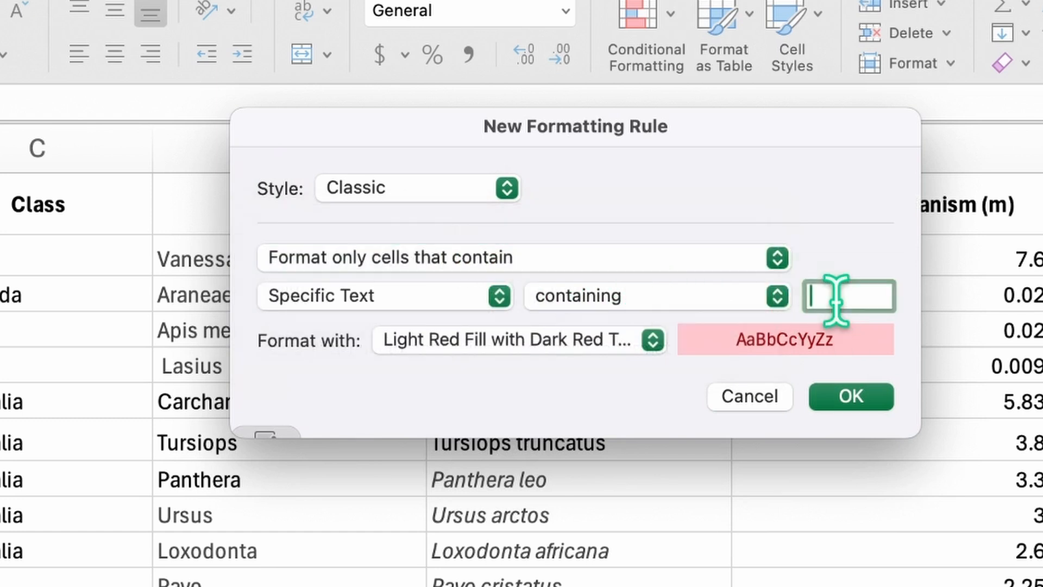
text(Arth)
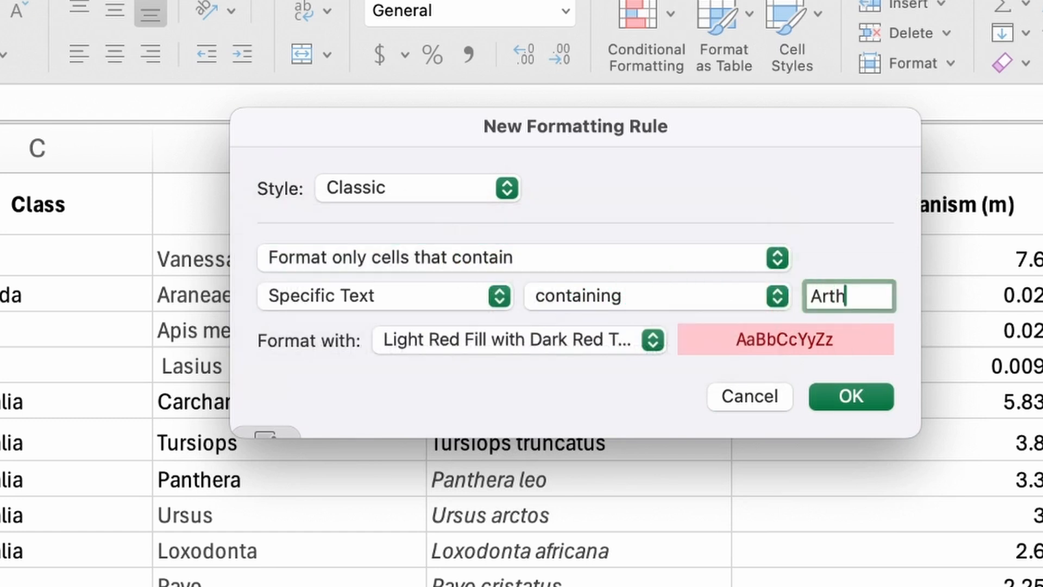
text(ropoda)
click(851, 397)
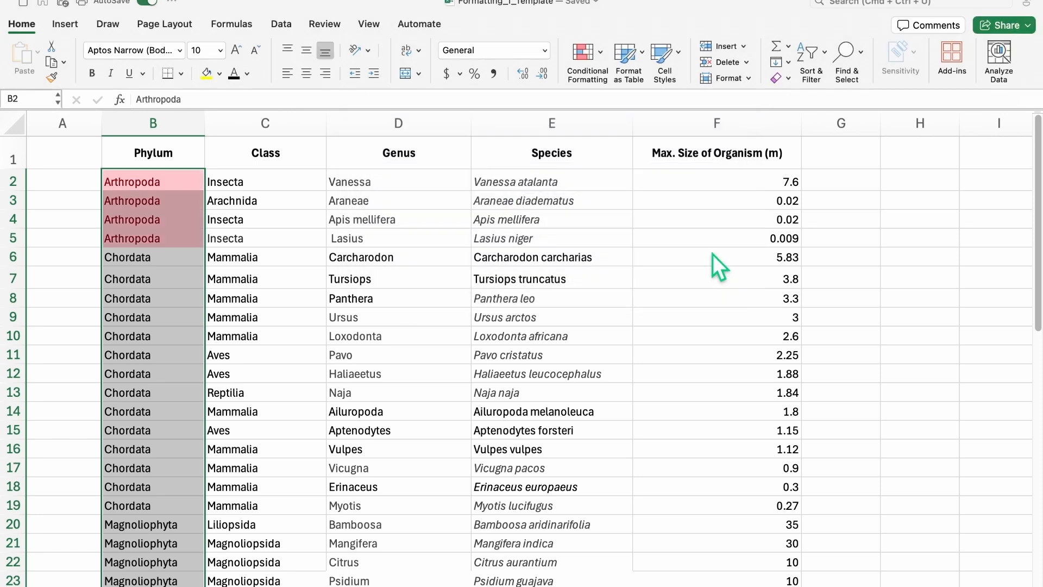
Step: Start a new Classic rule formatting cells that contain specific text for Chordata
click(599, 57)
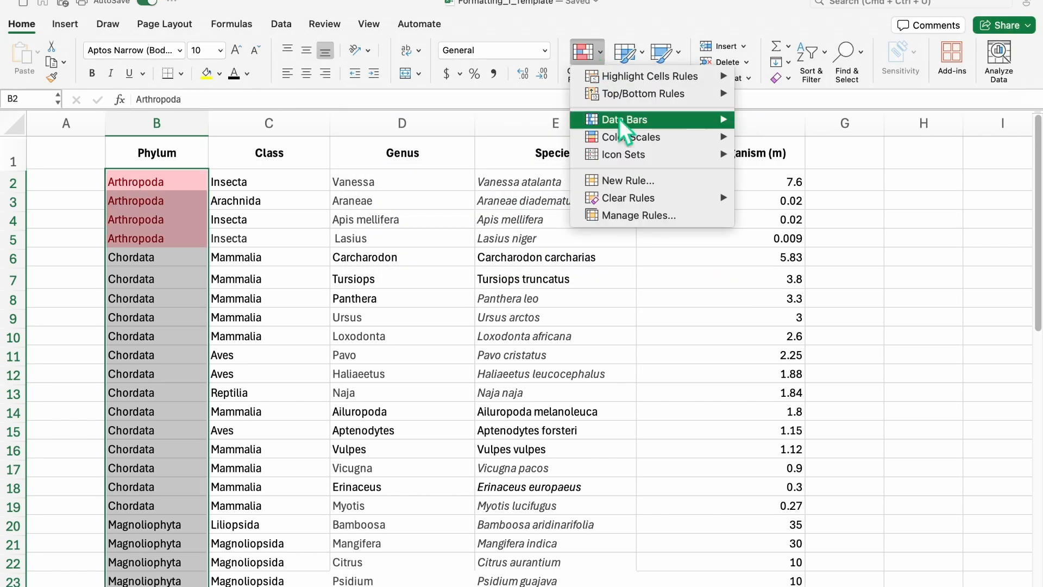
click(637, 183)
click(469, 144)
click(473, 201)
click(491, 165)
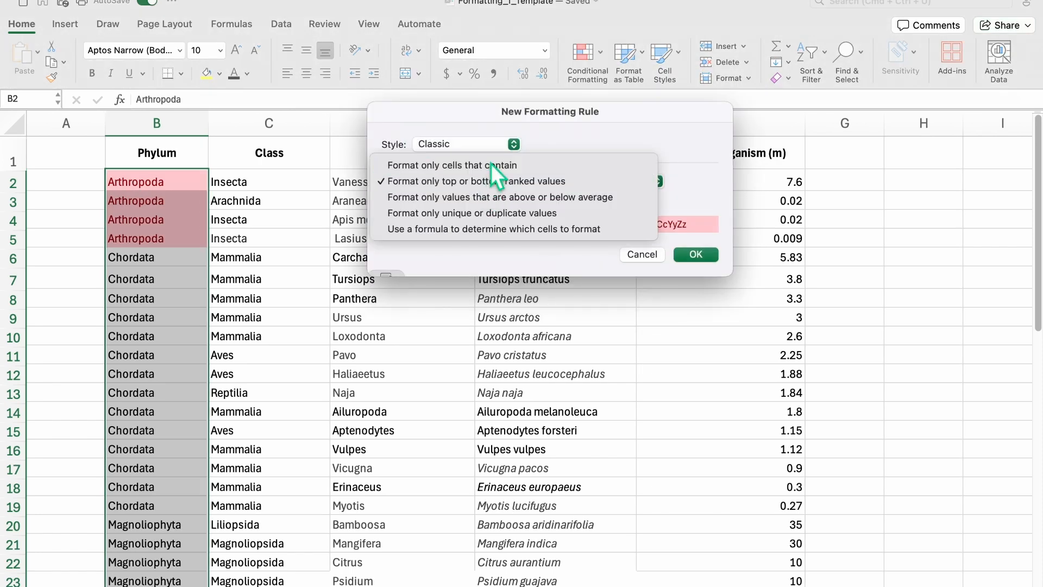
click(462, 150)
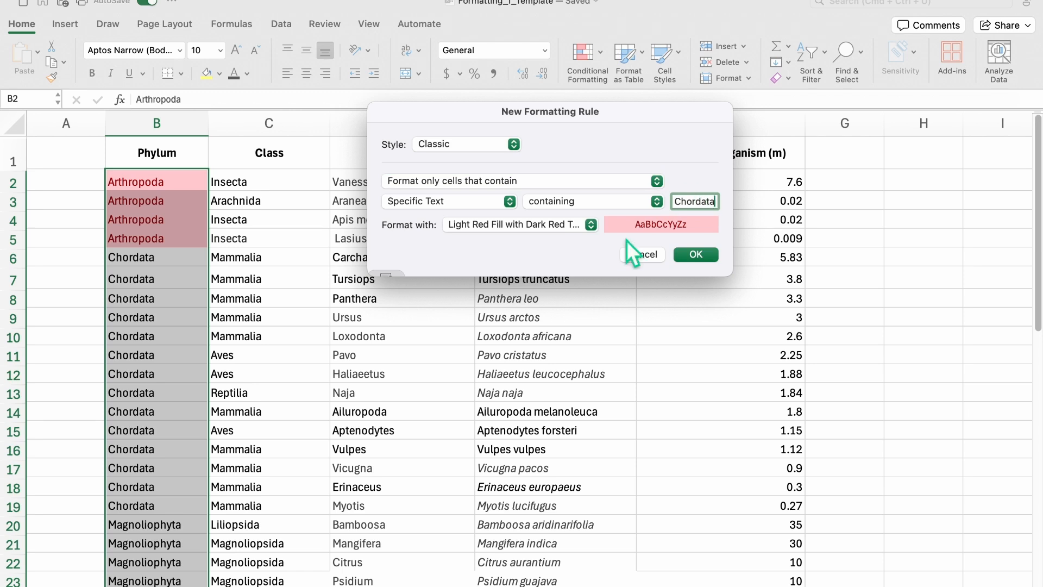
Step: Give Chordata cells a custom light blue fill with blue font
click(551, 225)
click(540, 321)
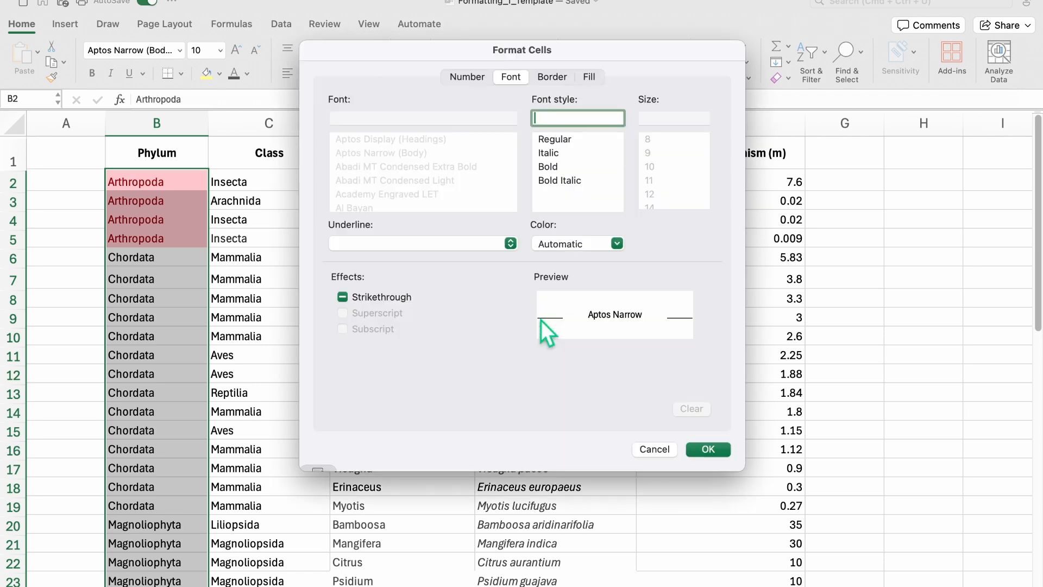
click(589, 77)
click(430, 132)
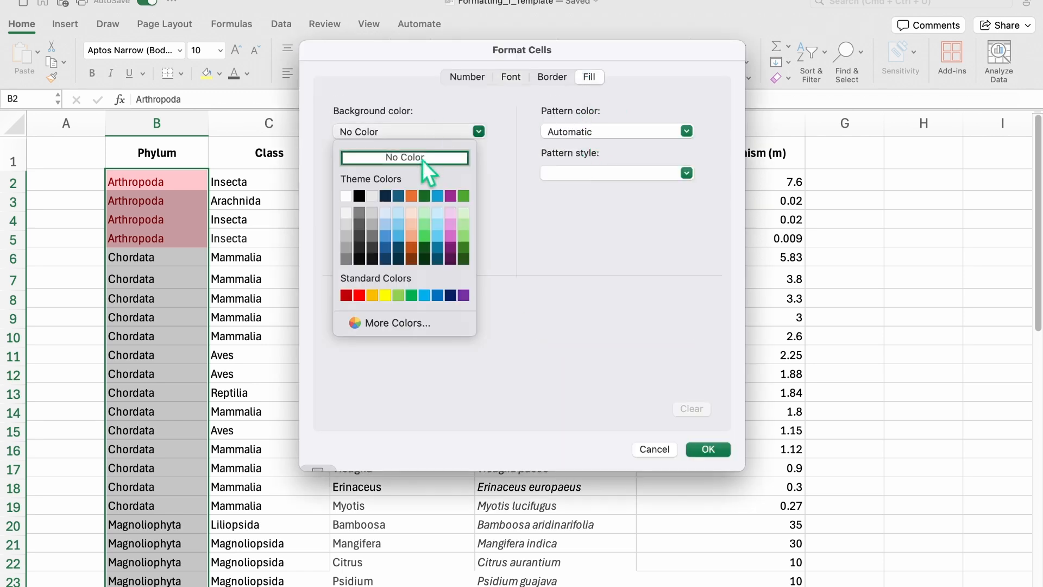
click(387, 226)
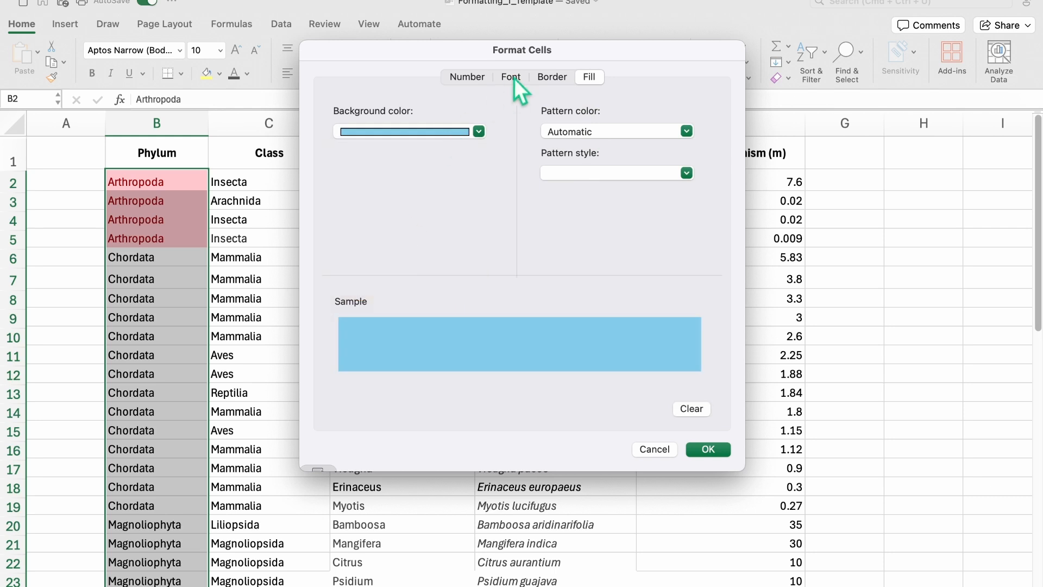
click(510, 77)
click(583, 245)
click(587, 355)
click(707, 450)
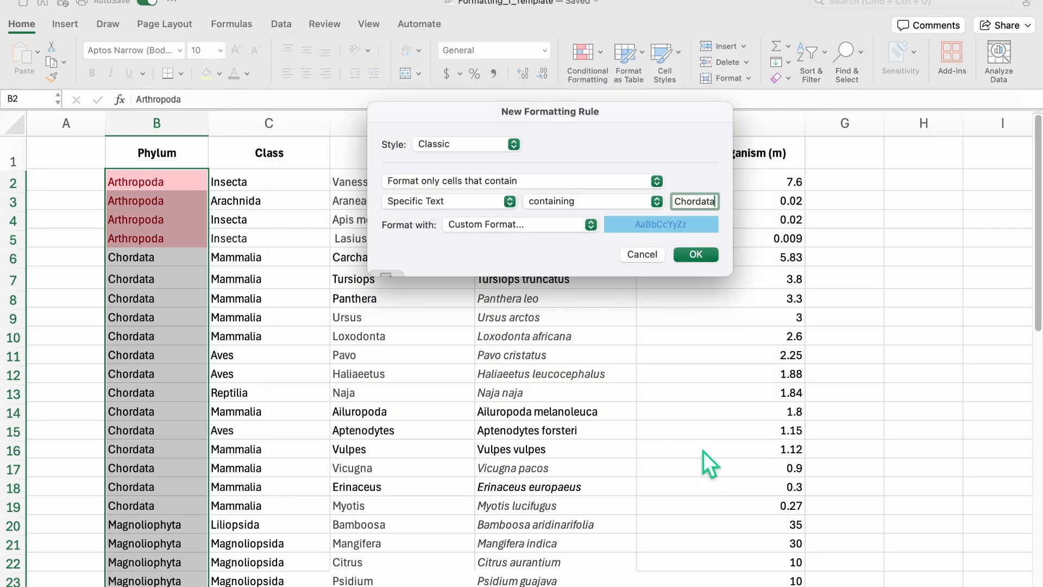
click(703, 255)
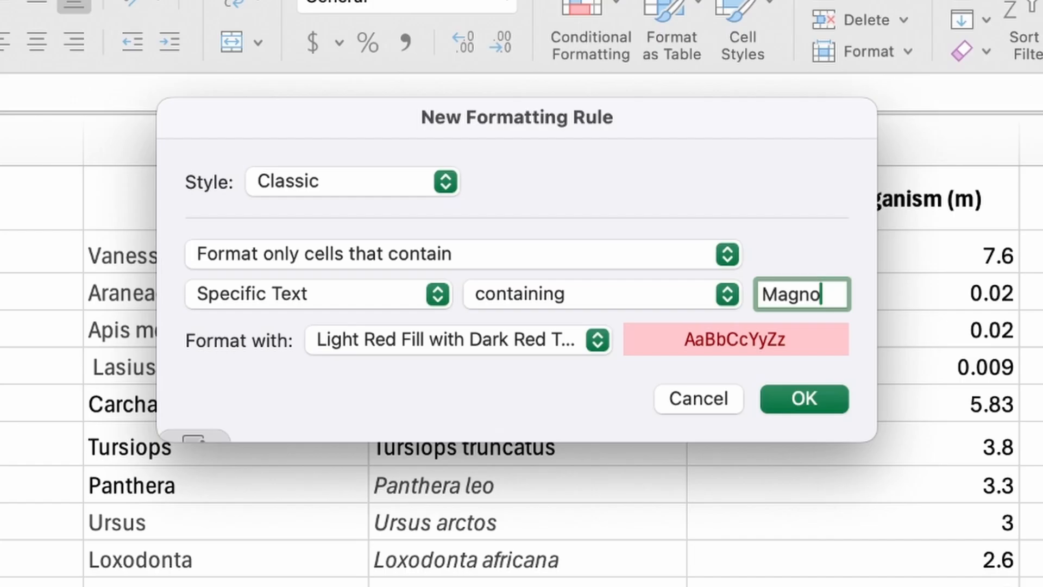
Step: Add a rule giving Magnoliophyta cells a yellow fill
text(liophyta)
click(521, 340)
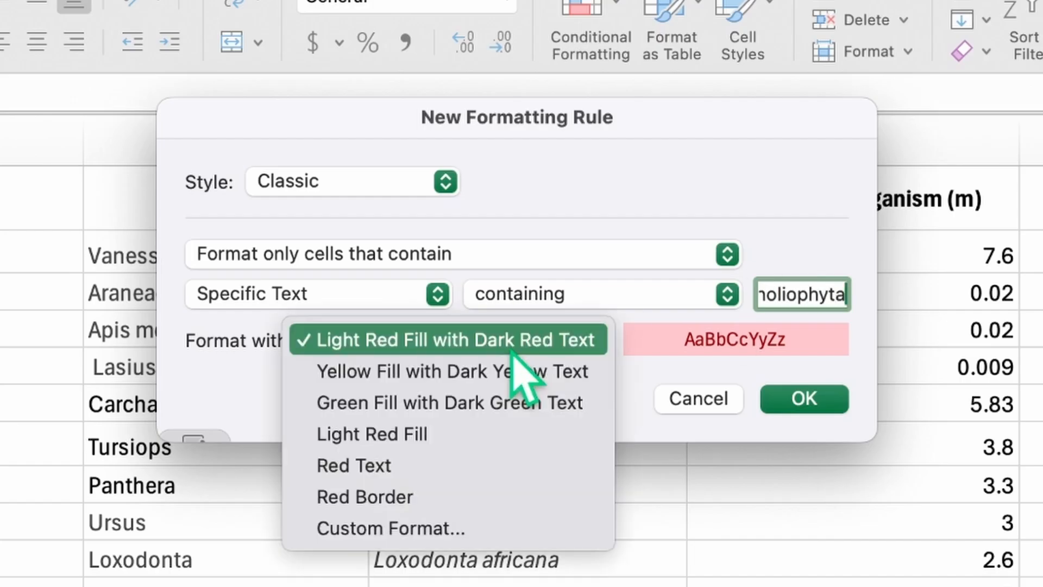
click(519, 368)
click(796, 399)
Step: Add a Classic specific-text rule giving Mollusca cells a green fill
click(597, 24)
click(669, 252)
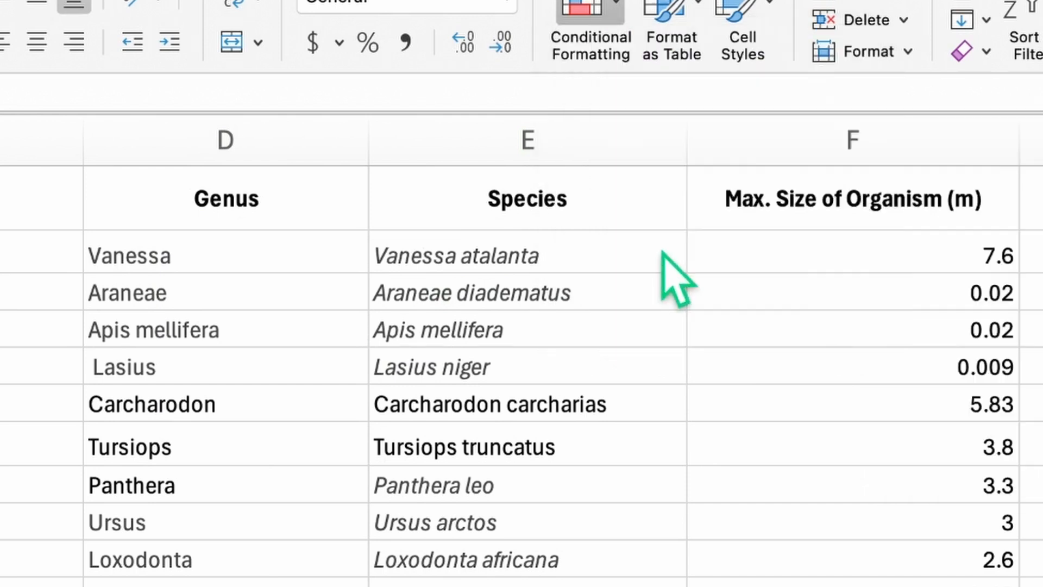
click(353, 181)
click(331, 302)
click(625, 254)
click(624, 231)
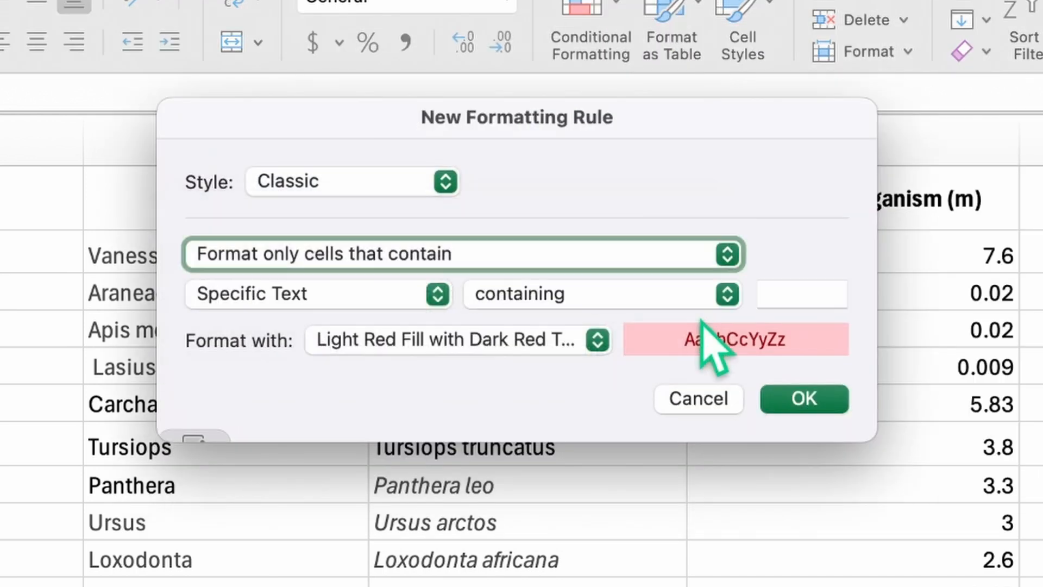
click(802, 294)
text(Mollusc)
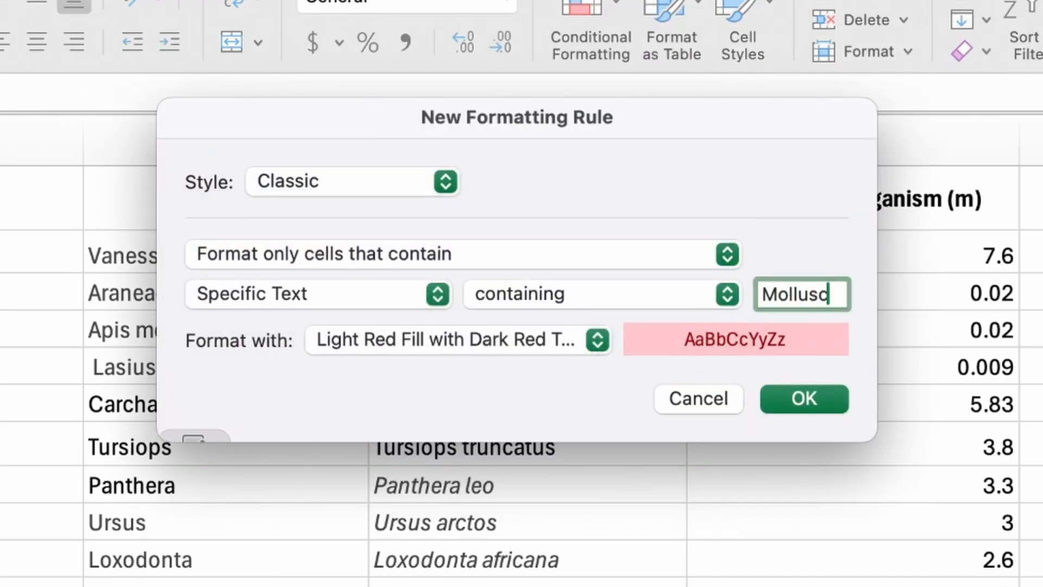
click(489, 343)
click(519, 395)
click(801, 400)
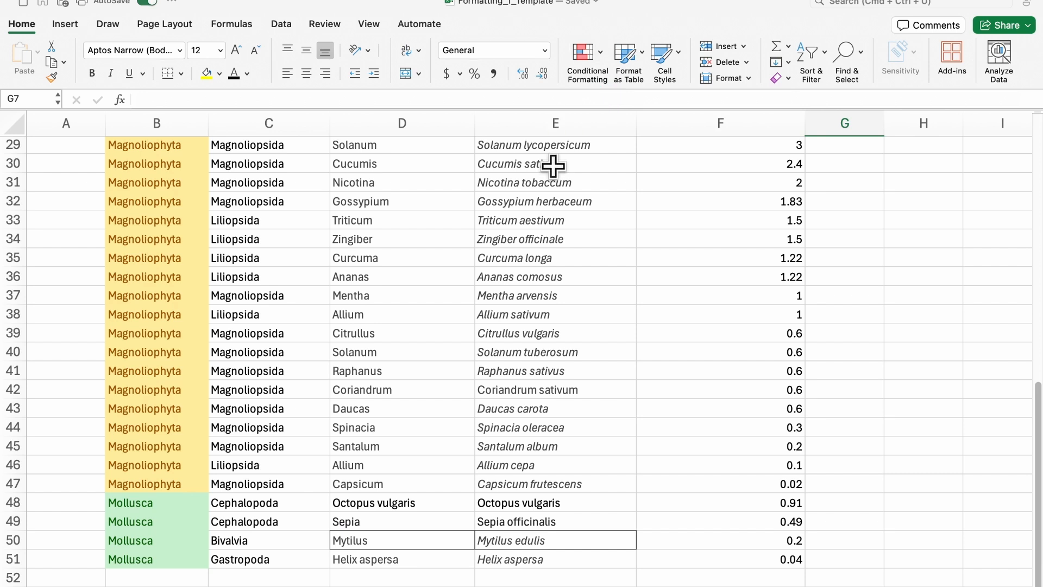
scroll(555, 163, up, 10)
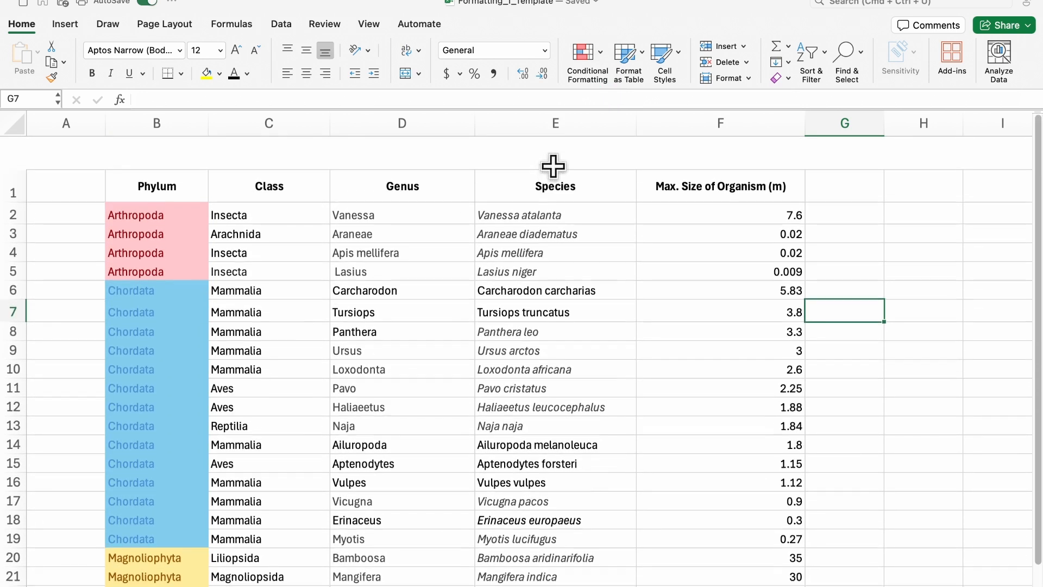
scroll(552, 163, down, 10)
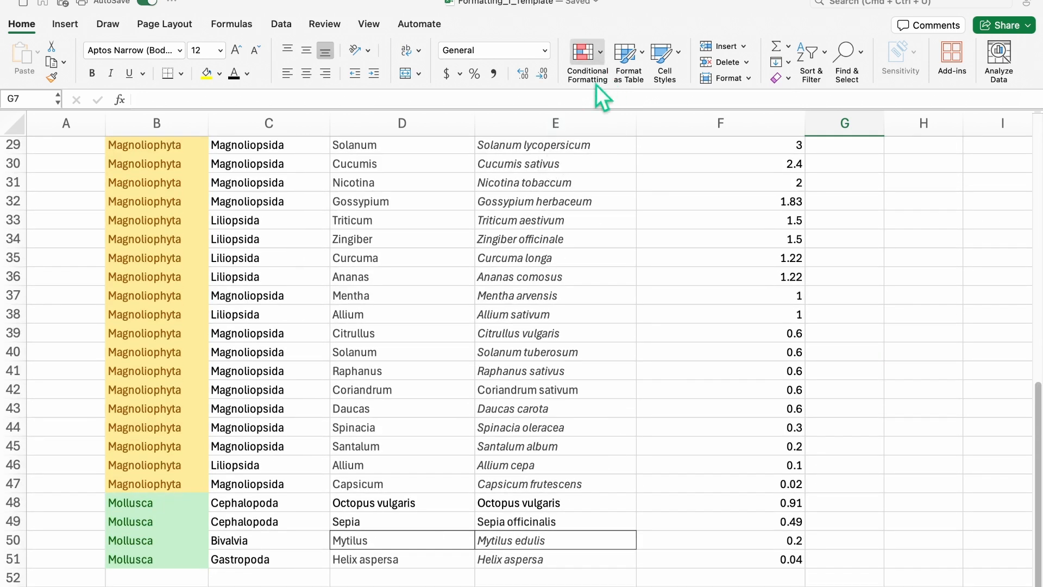
scroll(549, 163, up, 10)
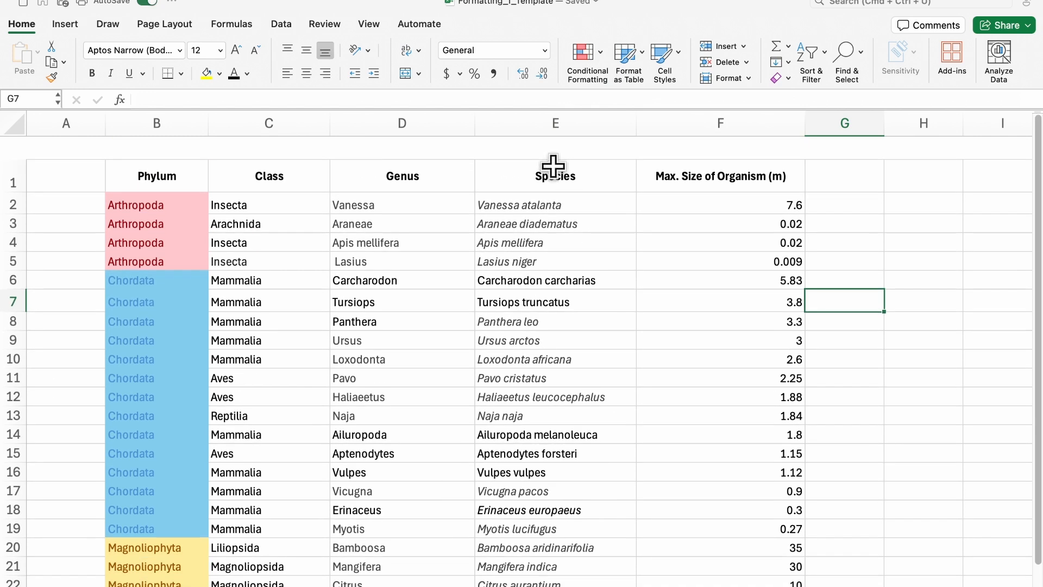
click(170, 158)
key(super+shift+Down)
key(super+shift+Right)
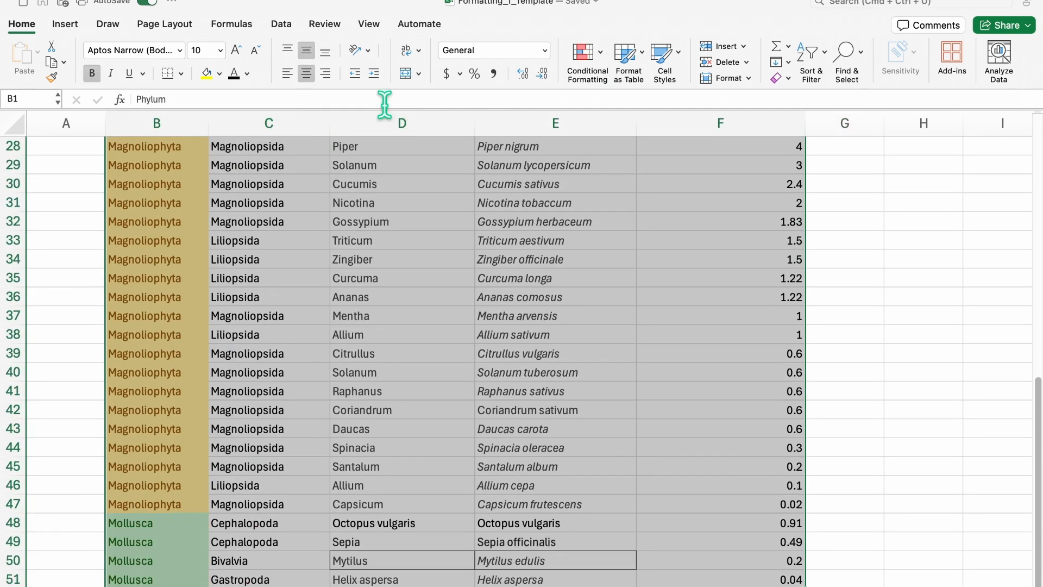
scroll(599, 225, up, 10)
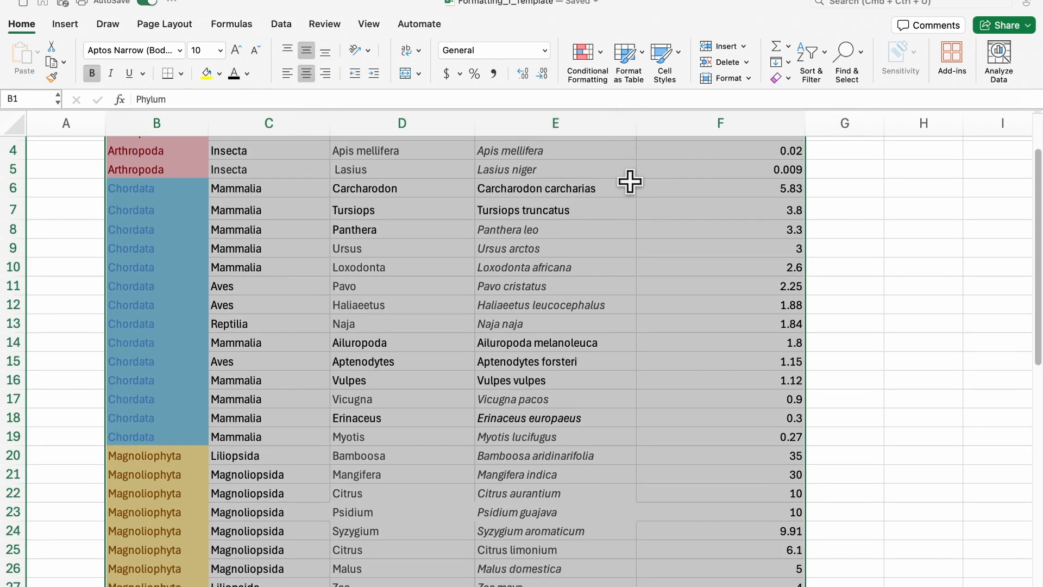
scroll(630, 179, up, 2)
click(603, 59)
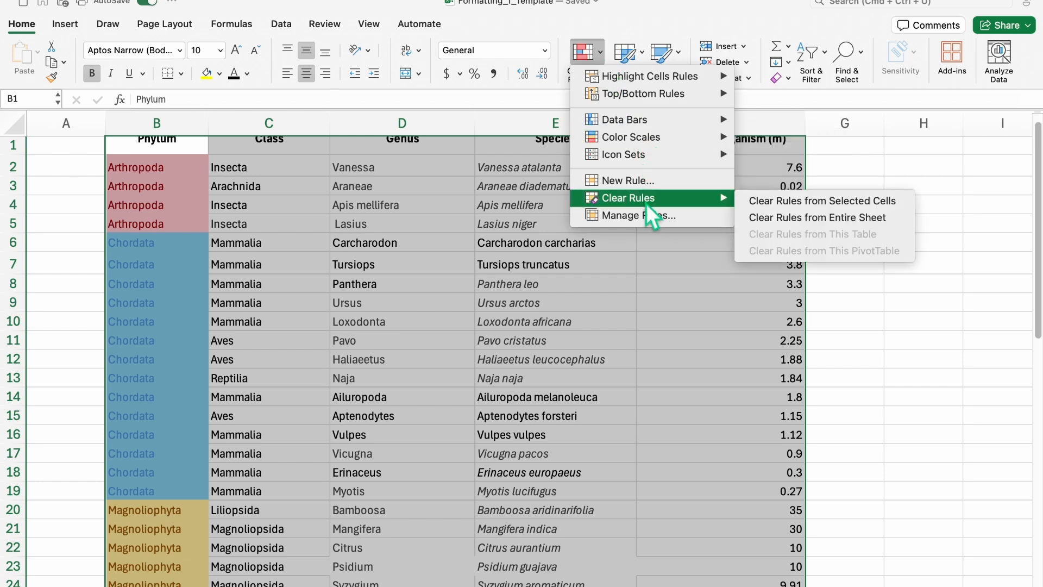
click(765, 203)
click(737, 210)
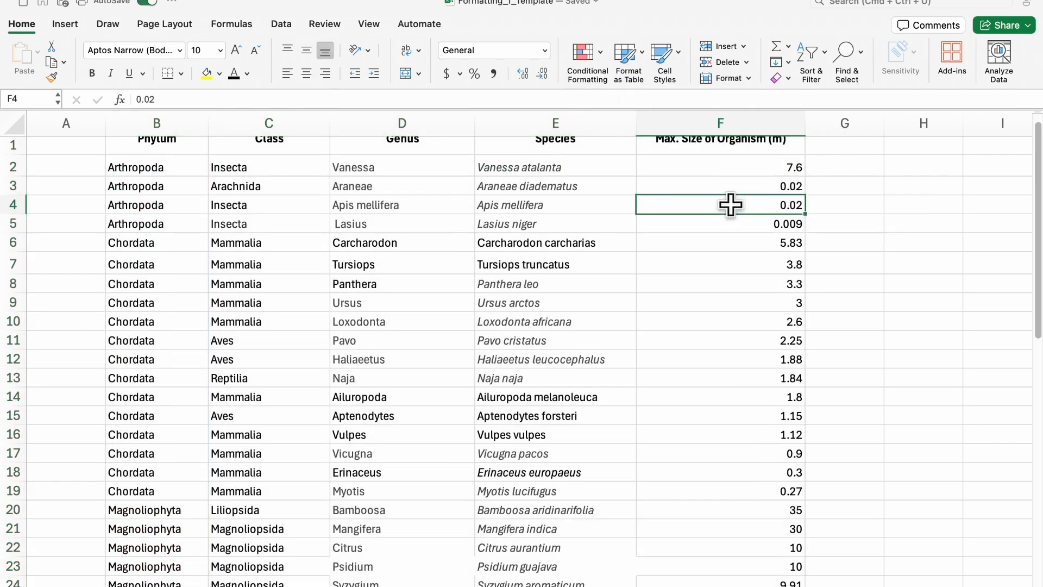
click(714, 177)
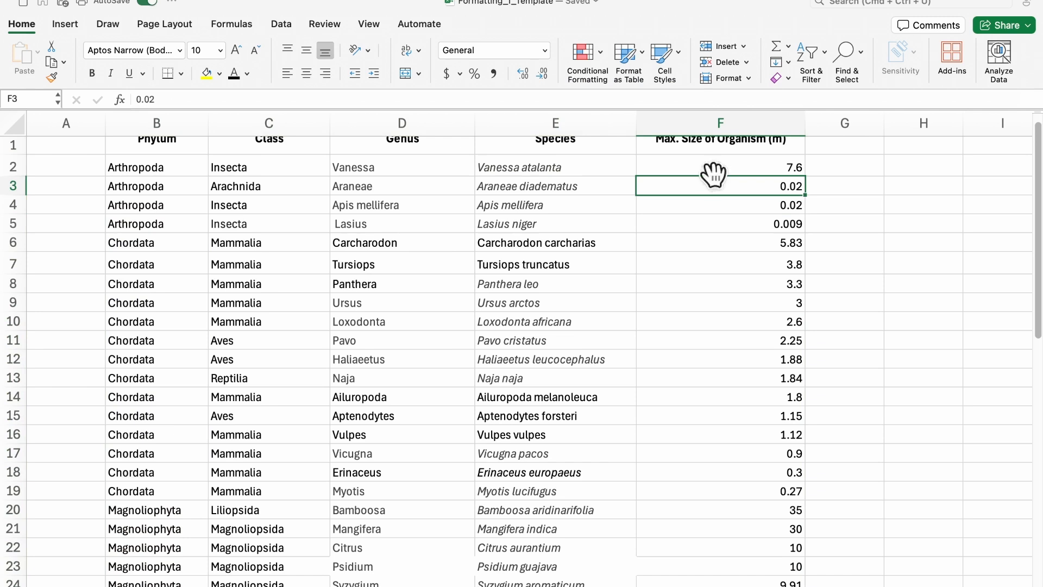
click(712, 165)
key(super+z)
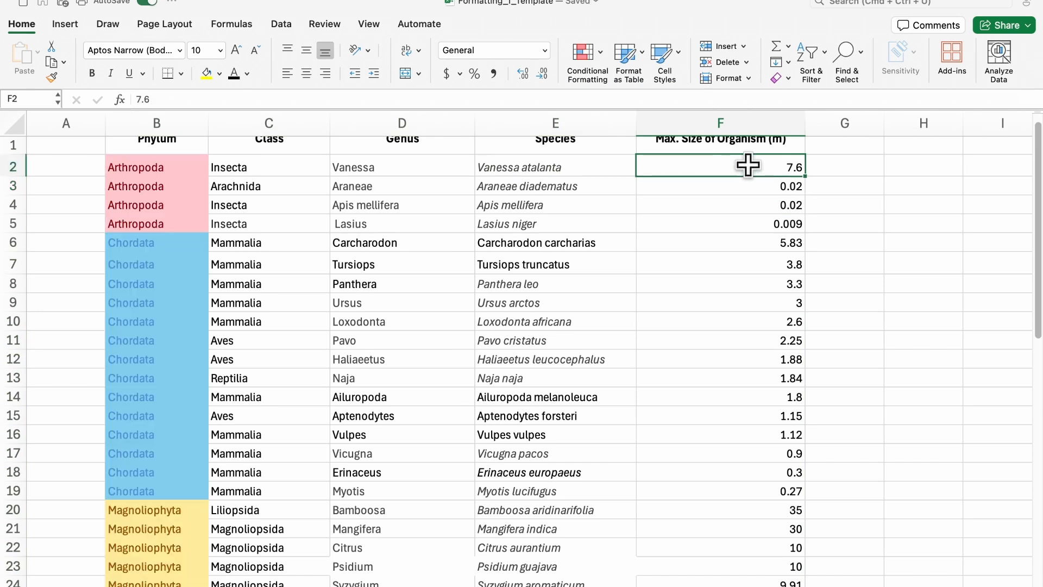
key(super+shift+Down)
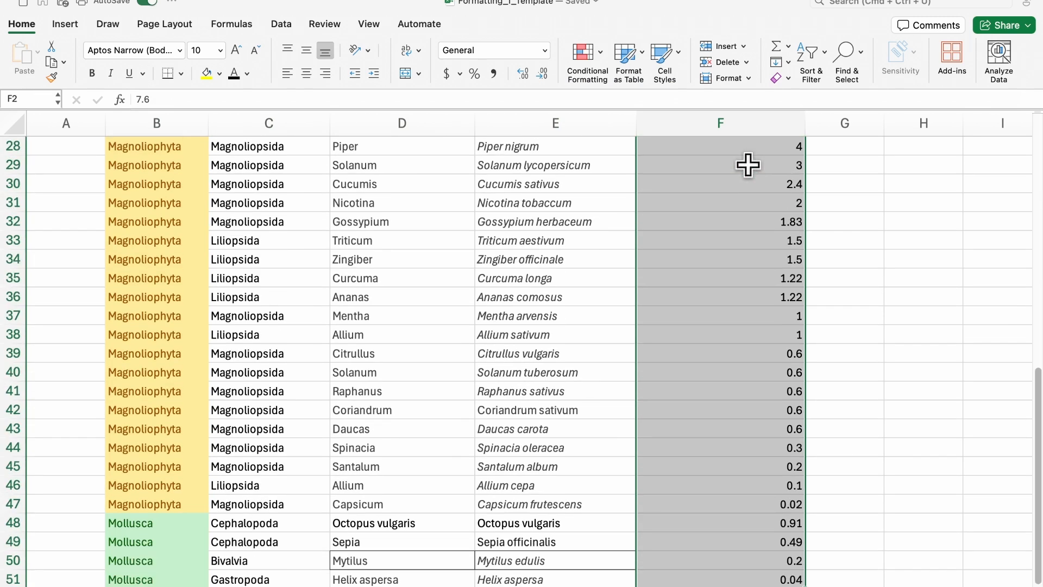
Step: Apply a two-colour scale from pink to purple to the column F sizes
scroll(748, 163, up, 10)
click(583, 52)
click(686, 283)
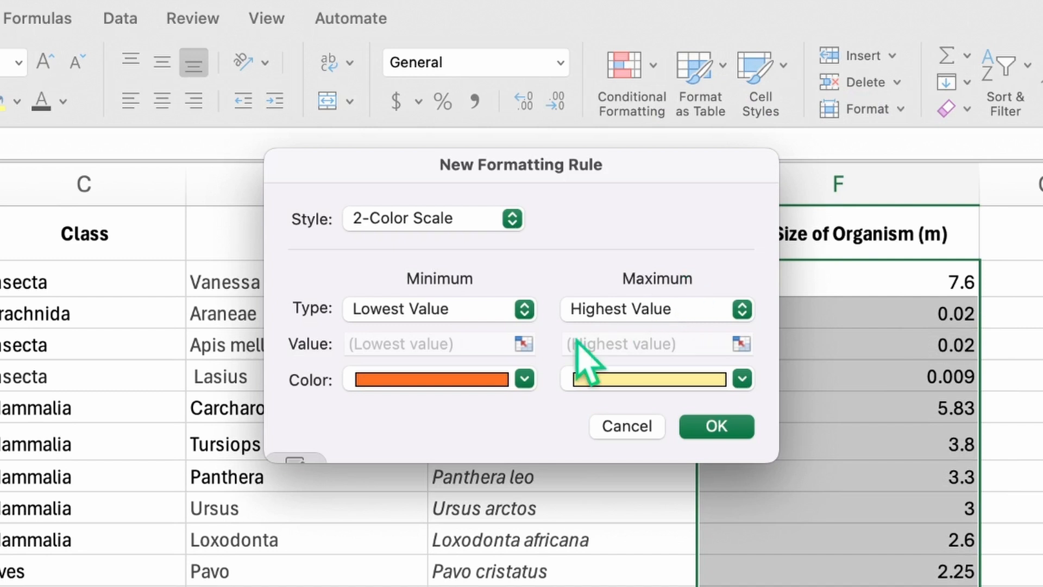
click(524, 343)
mouse_move(552, 287)
mouse_down()
mouse_move(513, 345)
mouse_move(475, 354)
mouse_up()
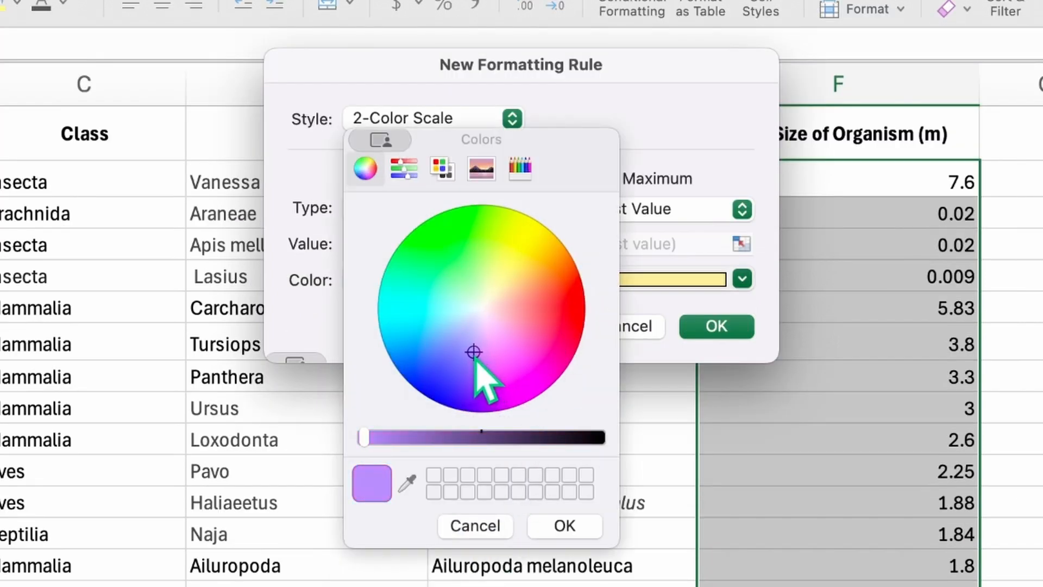
click(566, 528)
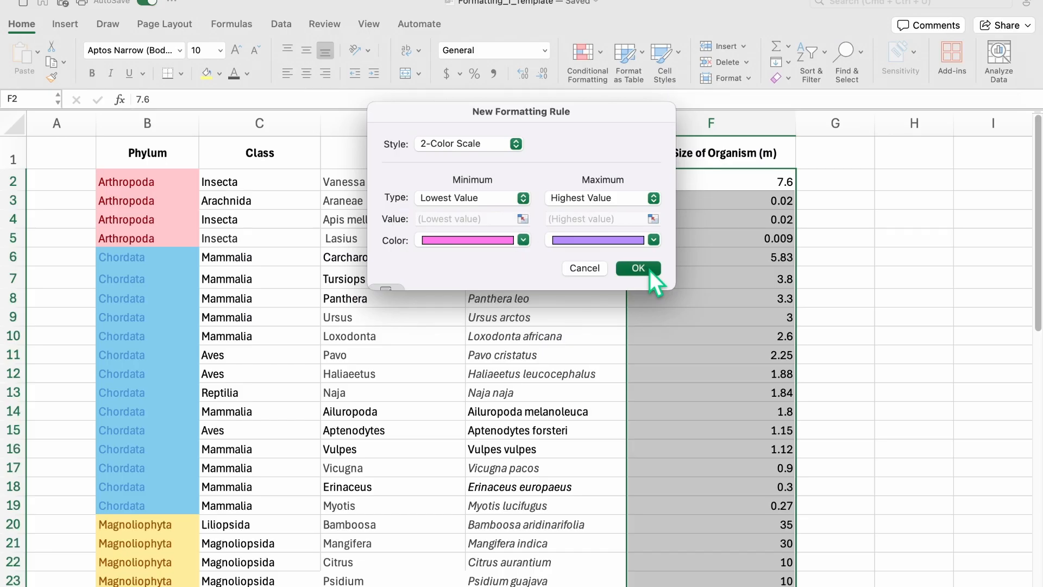
click(717, 326)
click(871, 299)
Step: Begin a new conditional formatting rule using the 3-Color Scale style
scroll(871, 299, down, 10)
scroll(871, 298, right, 2)
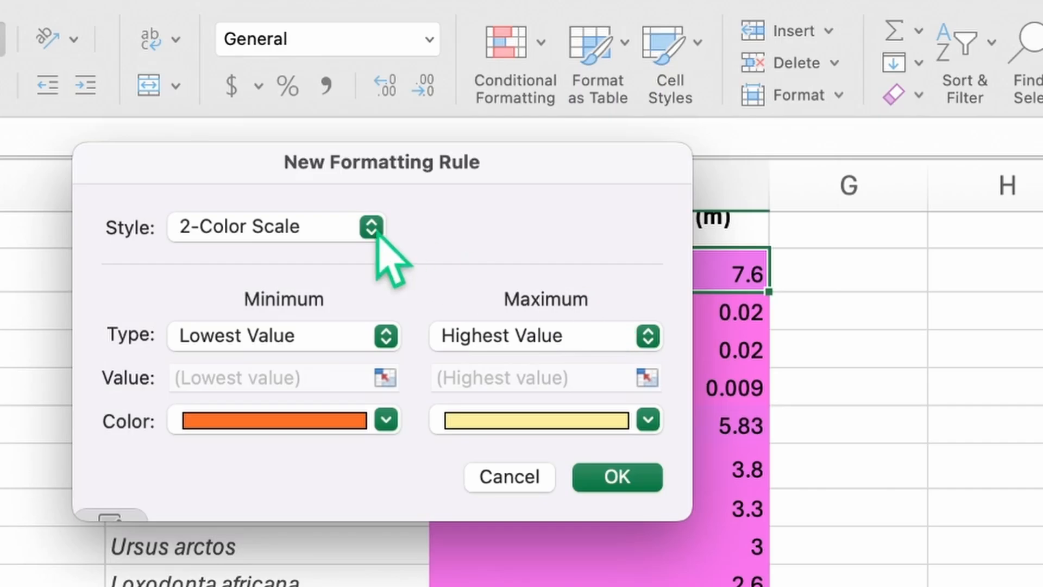
click(373, 226)
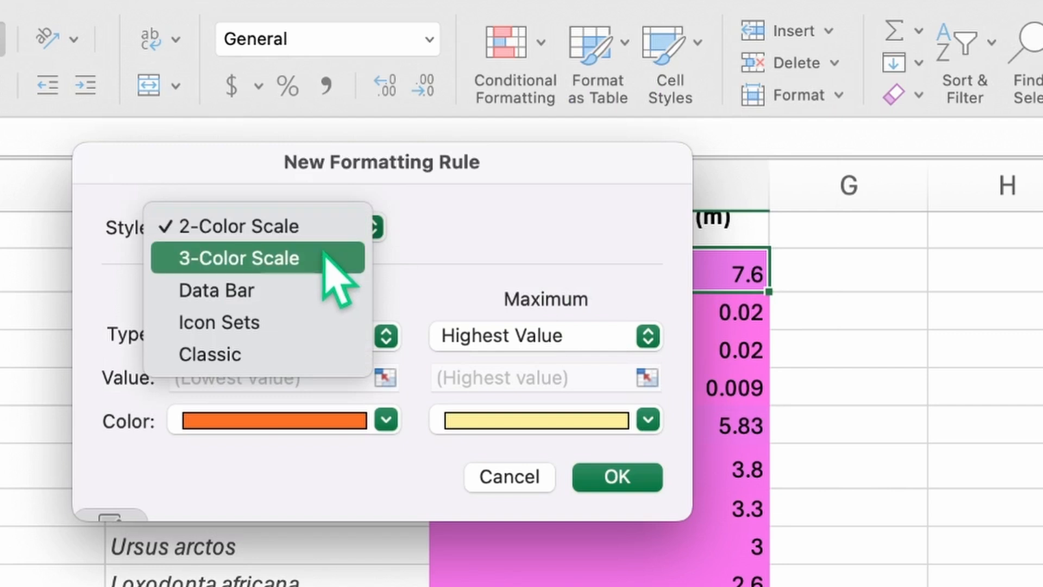
click(324, 255)
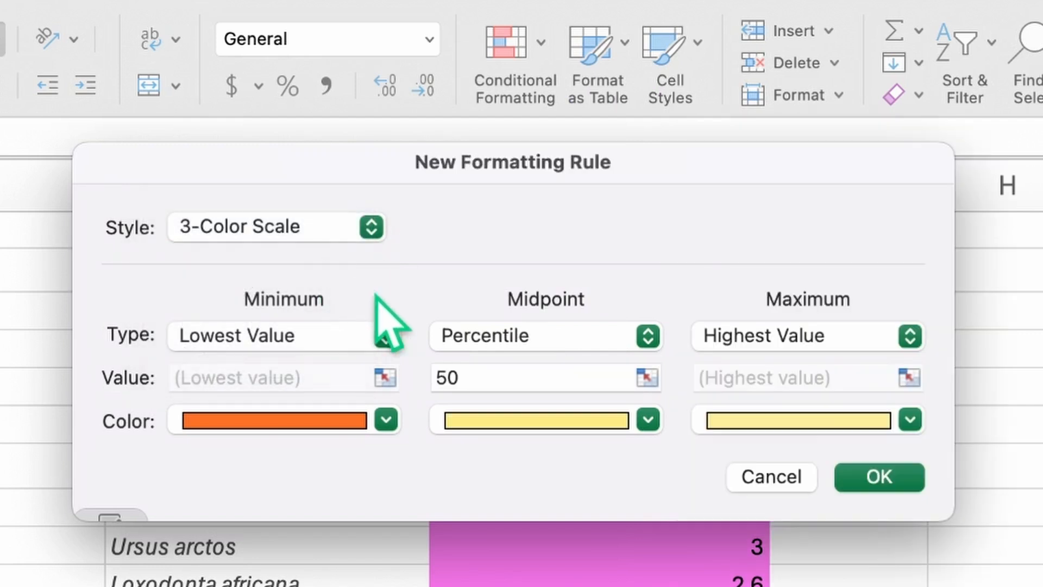
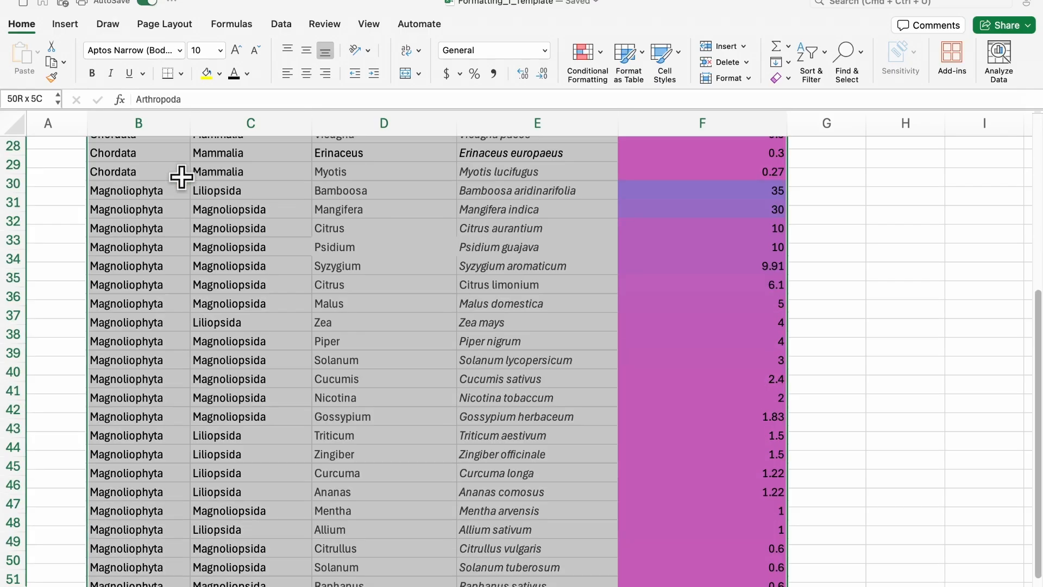
Step: Scroll back up to the top of the sorted organism table
scroll(181, 174, up, 10)
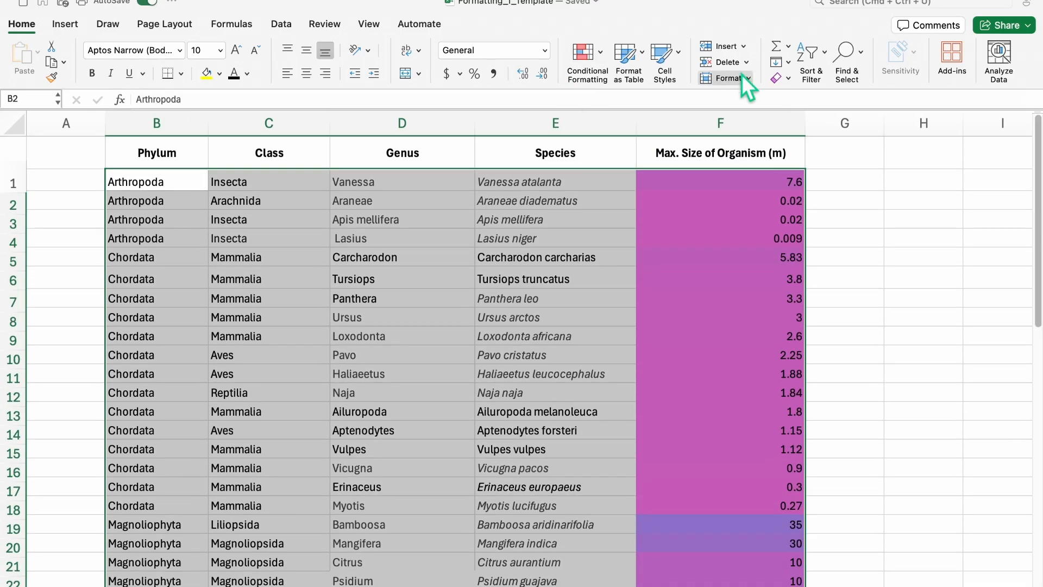
Step: Custom-sort the table by column F largest to smallest, then by column B A to Z
click(820, 62)
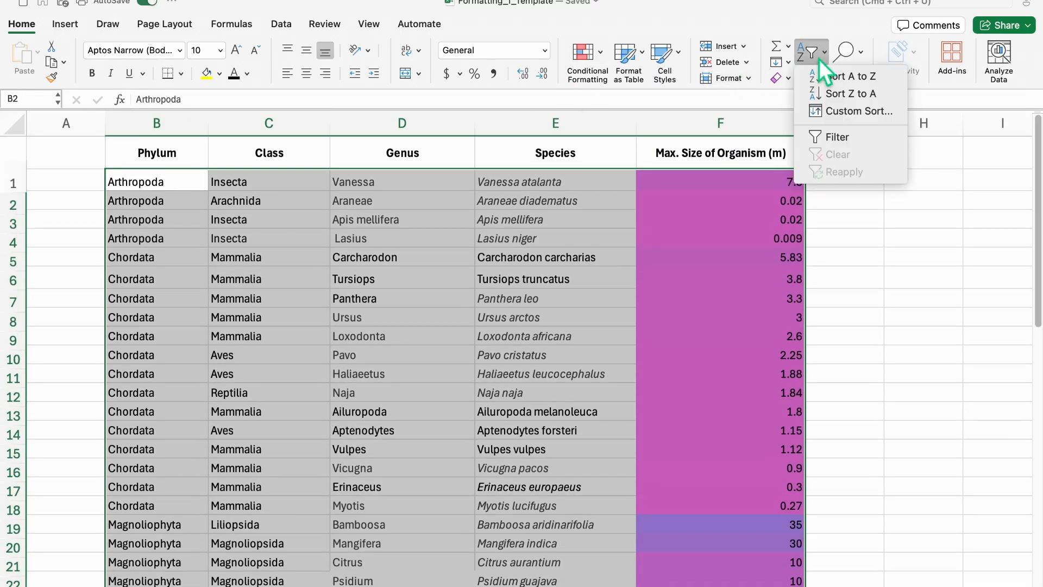
click(842, 112)
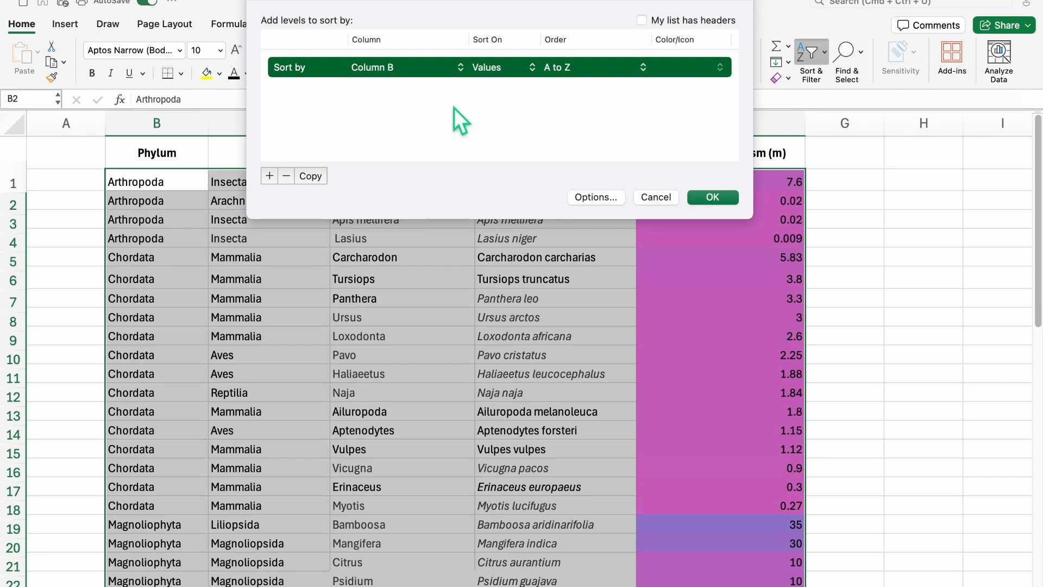
click(633, 288)
click(636, 305)
click(791, 288)
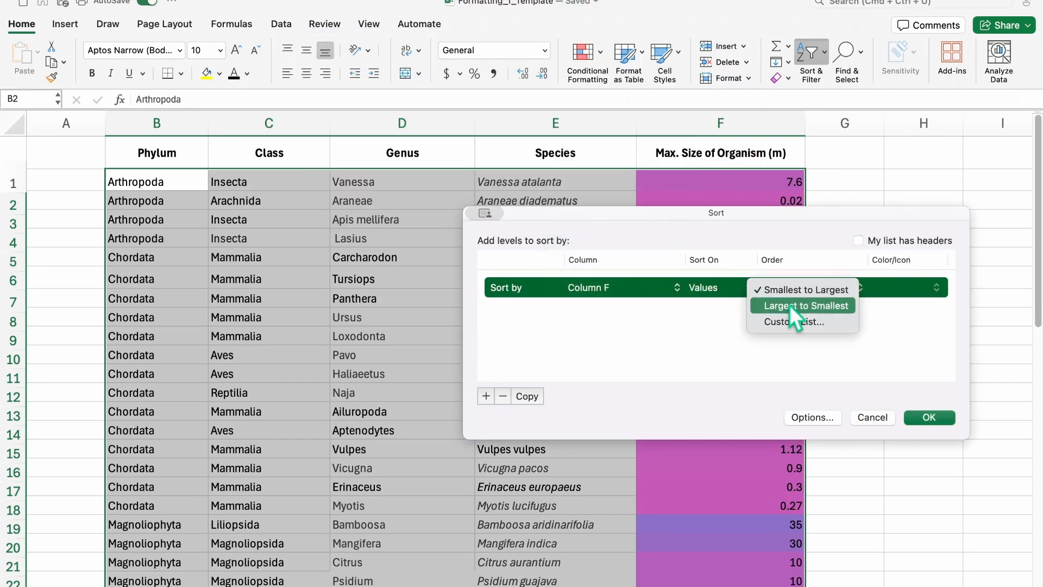
click(790, 305)
click(486, 396)
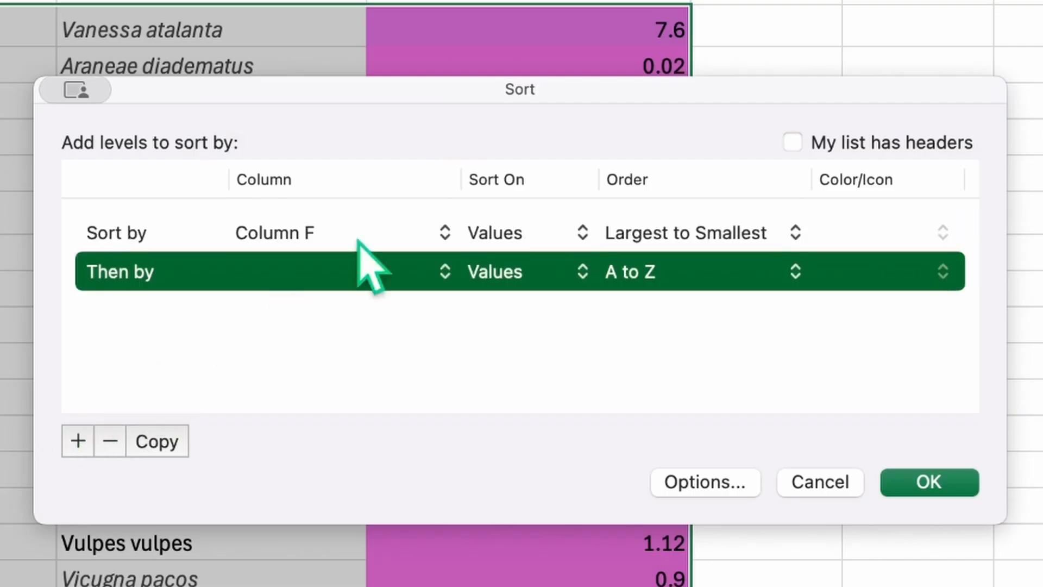
click(359, 285)
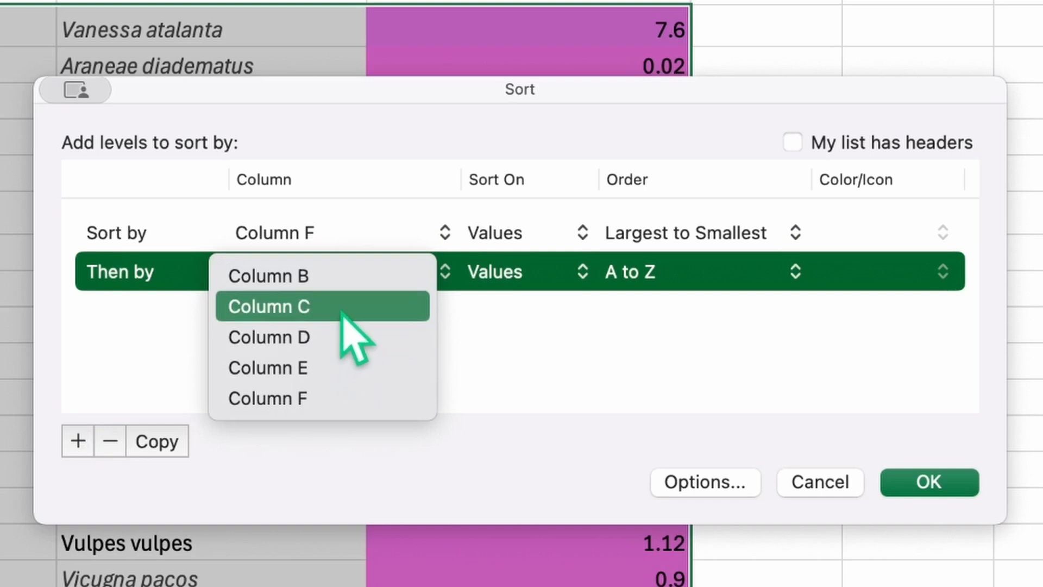
click(349, 277)
click(477, 275)
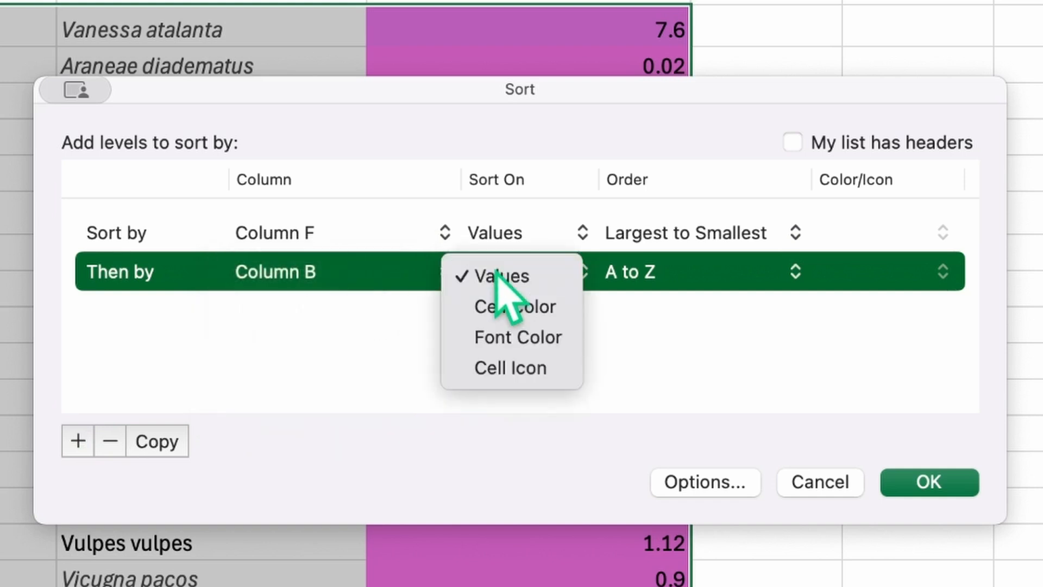
click(478, 275)
click(924, 481)
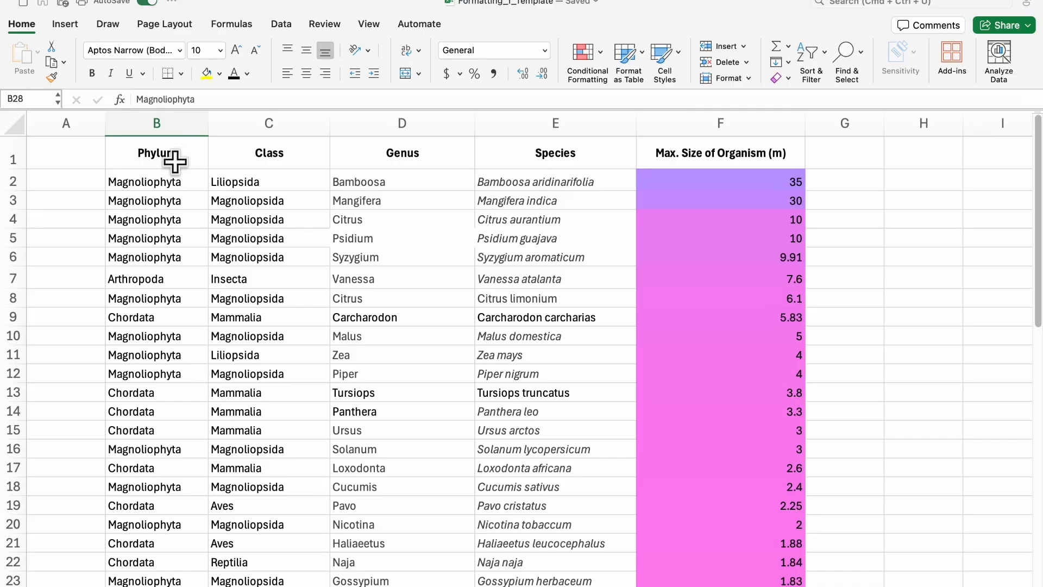
Step: Select B1:F51 and add filter dropdowns to every header of the table
click(175, 162)
key(shift+super+Right)
key(shift+super+Down)
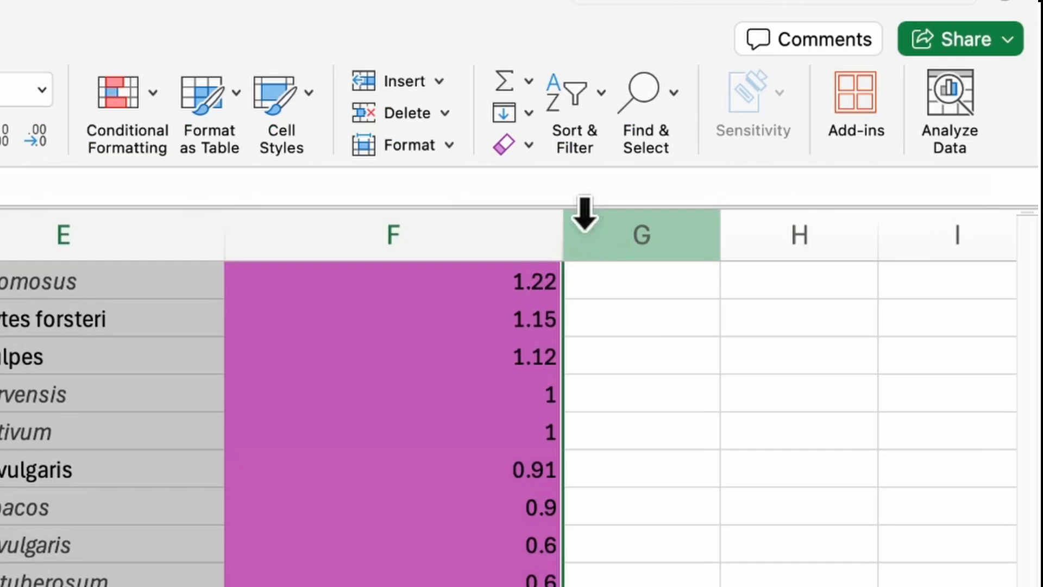
click(592, 109)
click(598, 264)
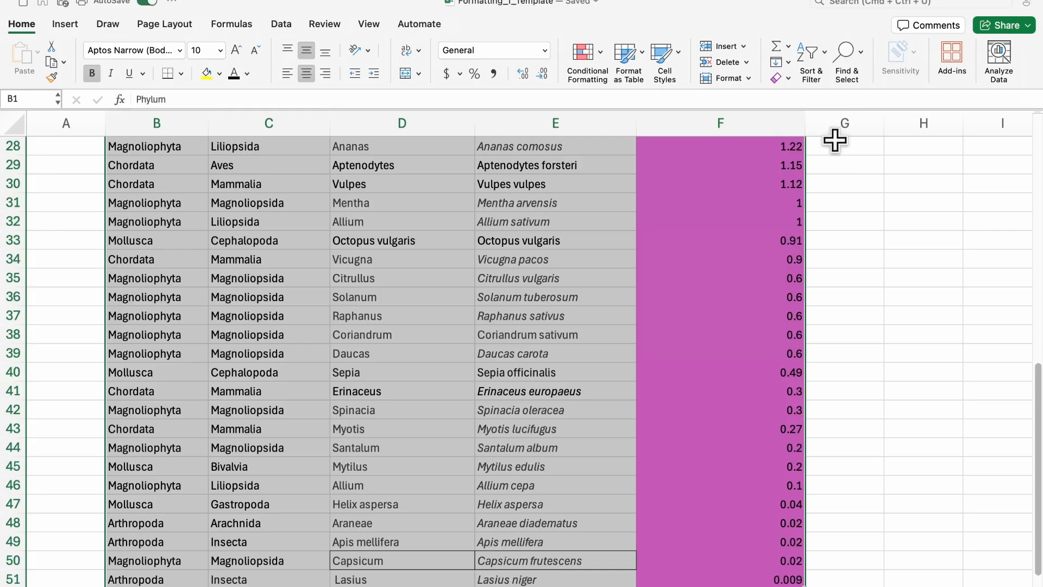
scroll(852, 282, up, 10)
click(851, 278)
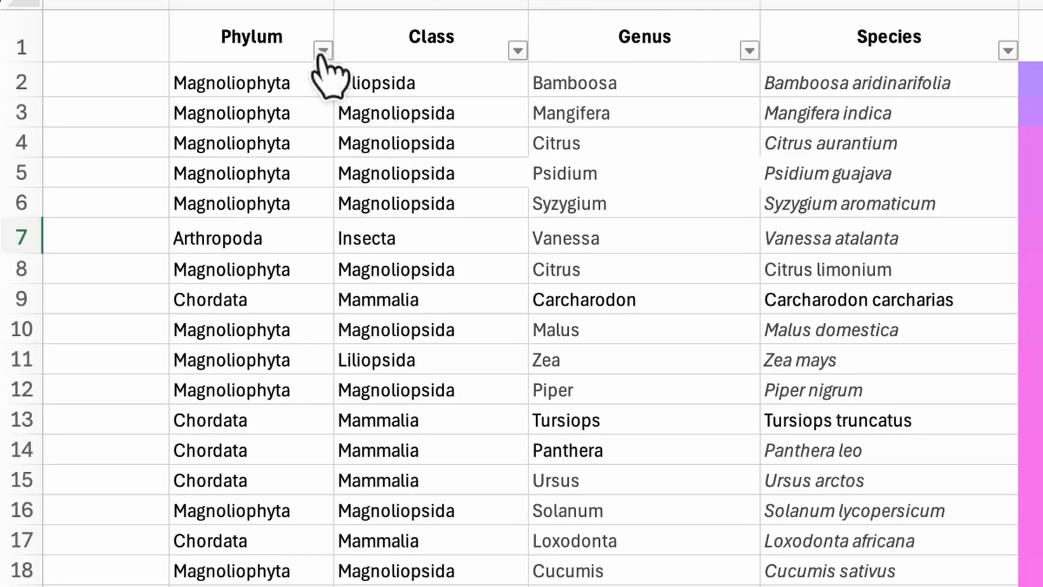
click(128, 43)
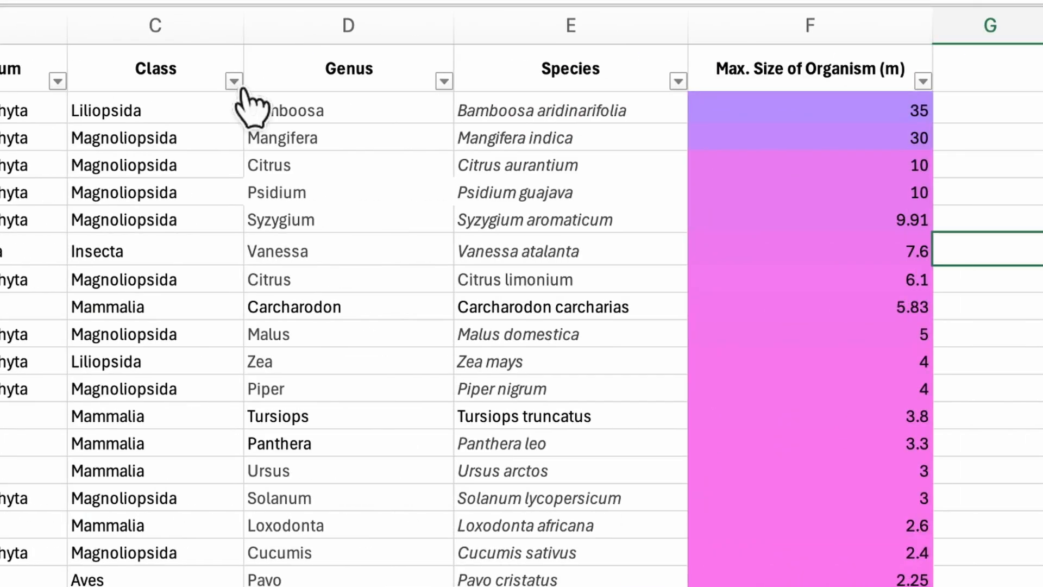
Step: Filter the Class column to show only Mammalia rows
click(234, 81)
scroll(334, 382, down, 3)
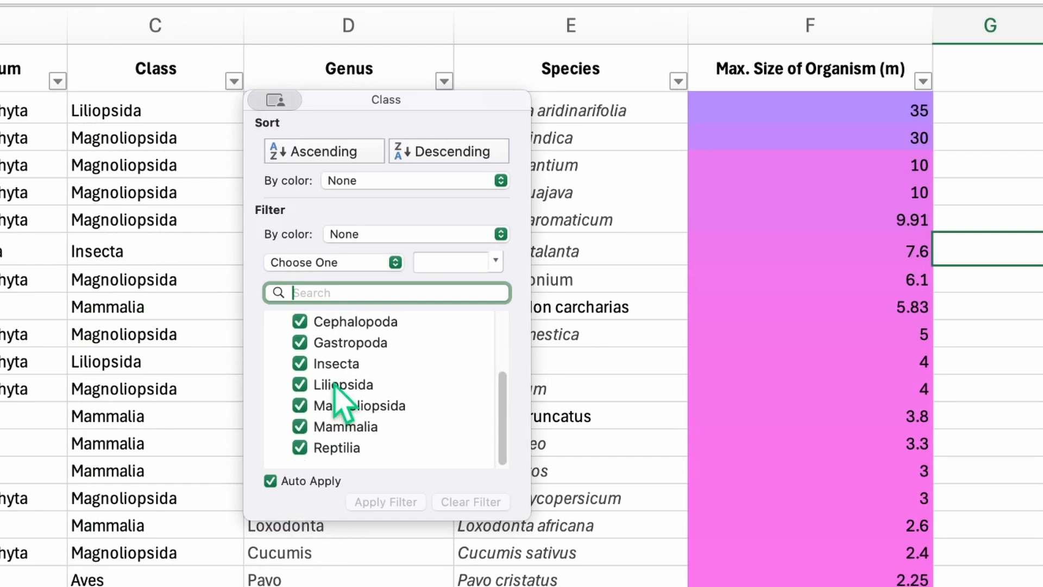
click(303, 409)
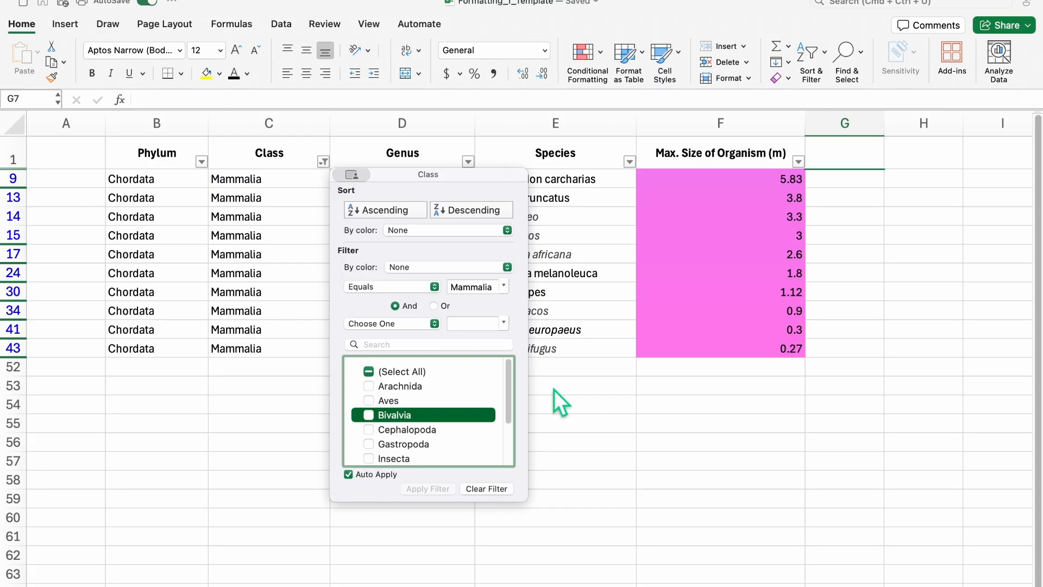
click(554, 390)
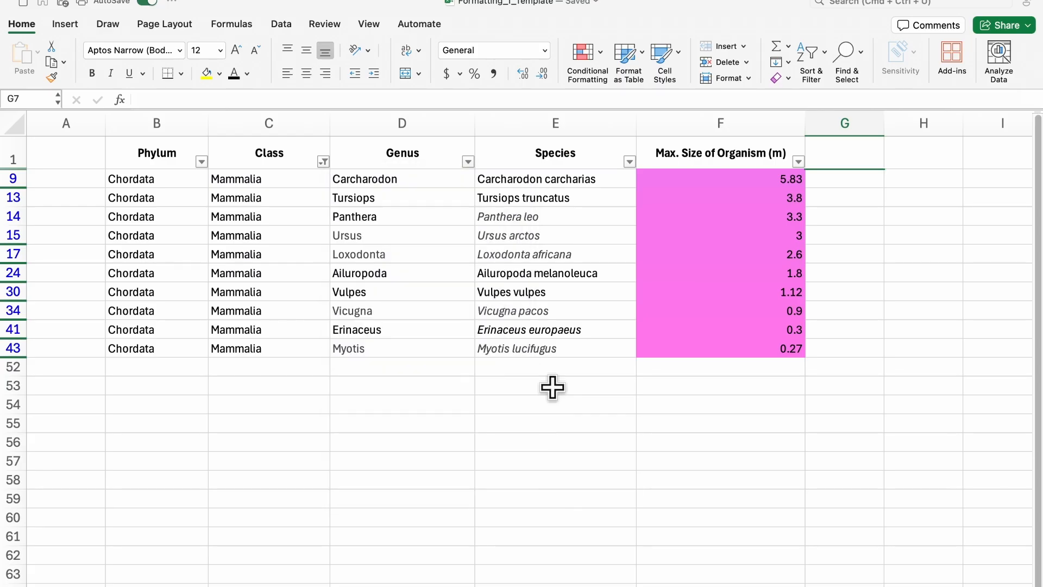
Step: Filter the Max. Size column to values less than 3
click(798, 163)
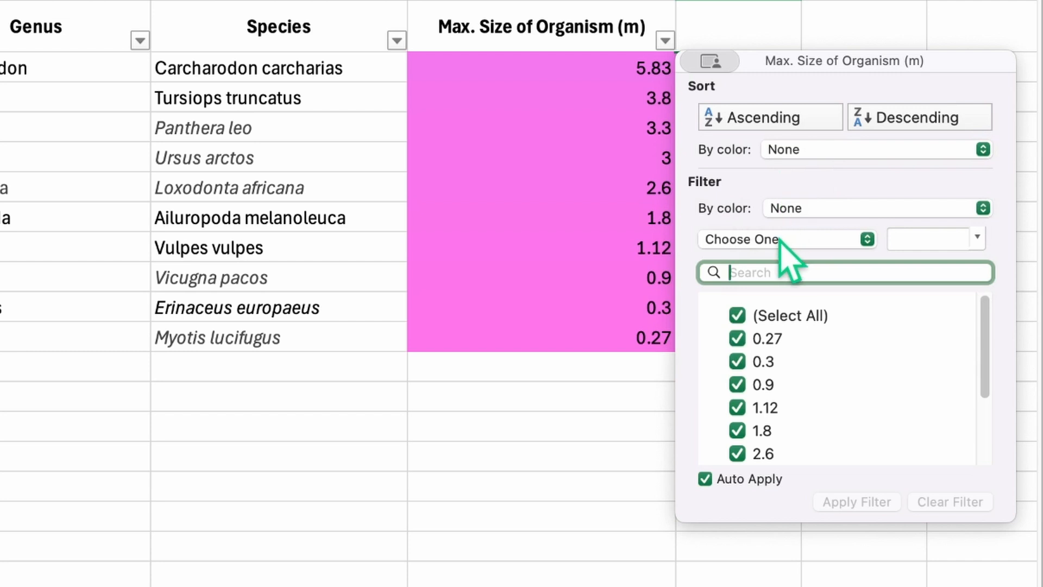
click(869, 288)
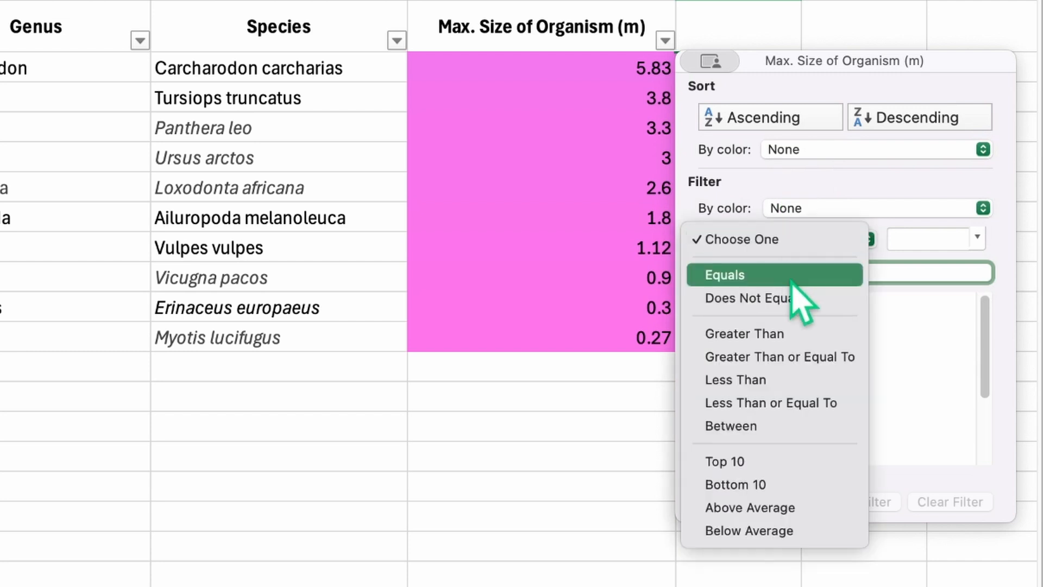
click(795, 380)
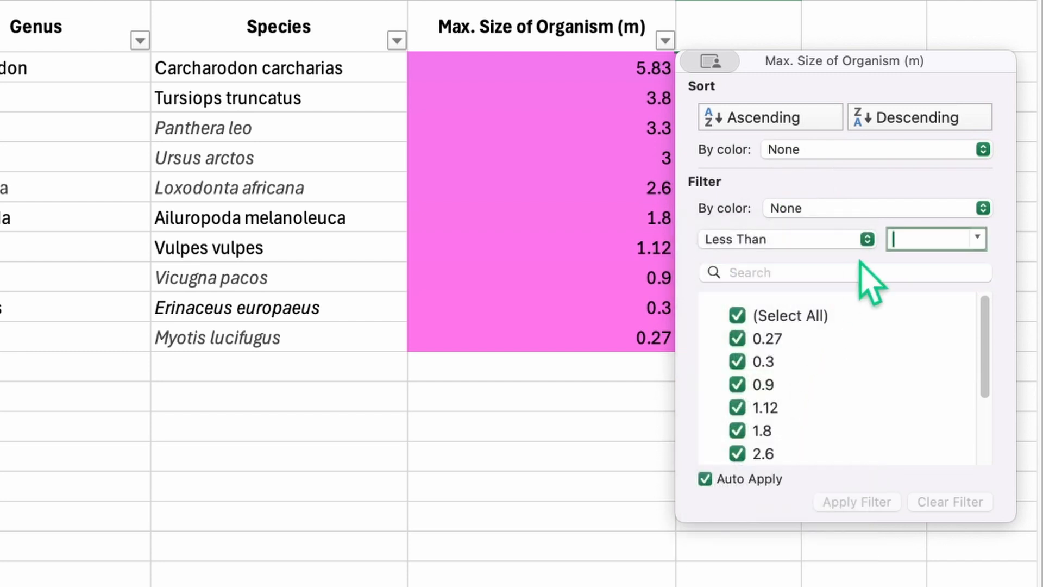
text(3)
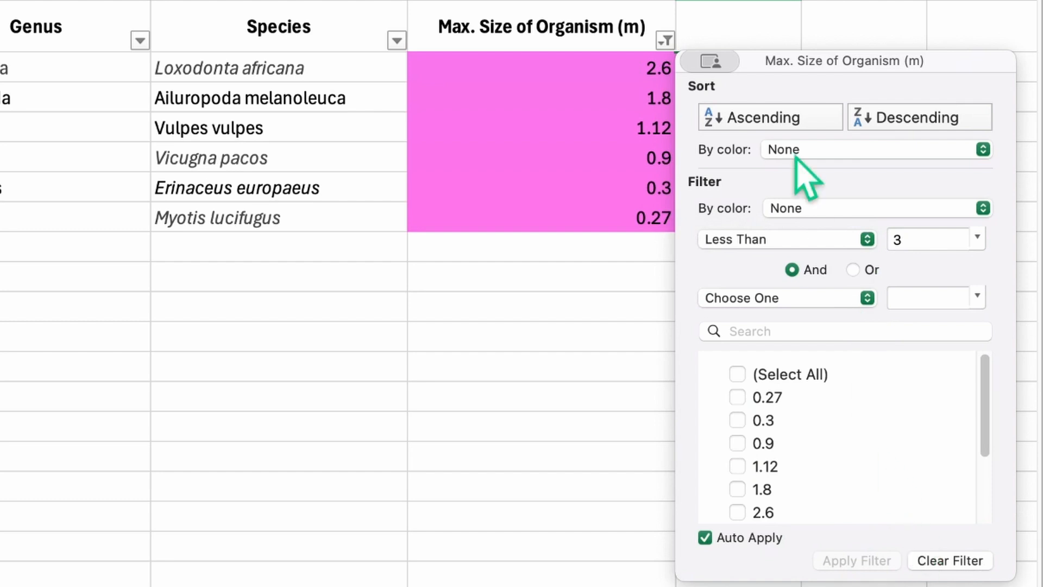
click(608, 317)
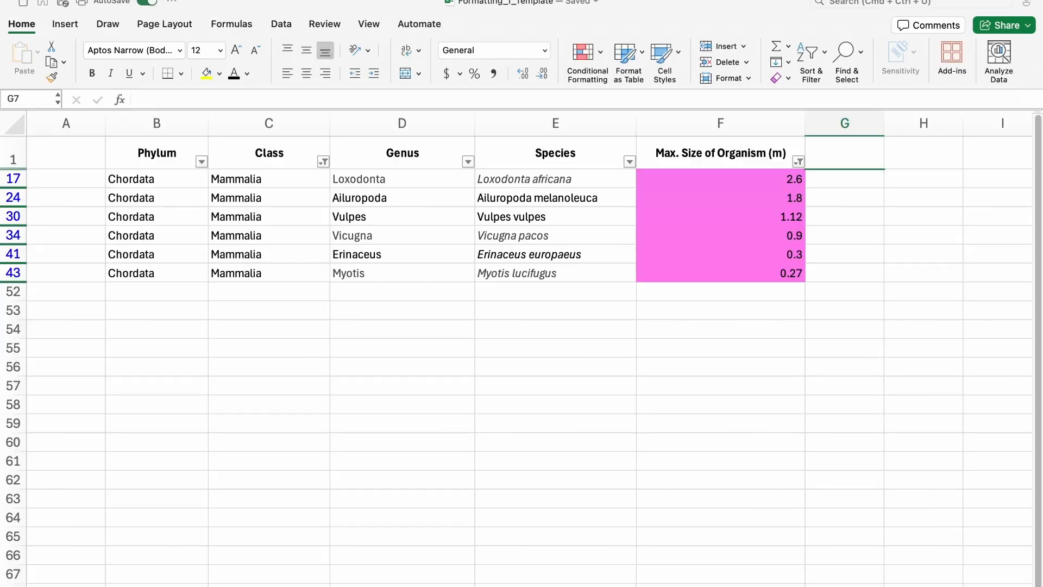
Step: Copy the filtered mammal rows with headers and paste them below the title on the other sheet
drag(139, 155, 687, 279)
key(cmd+c)
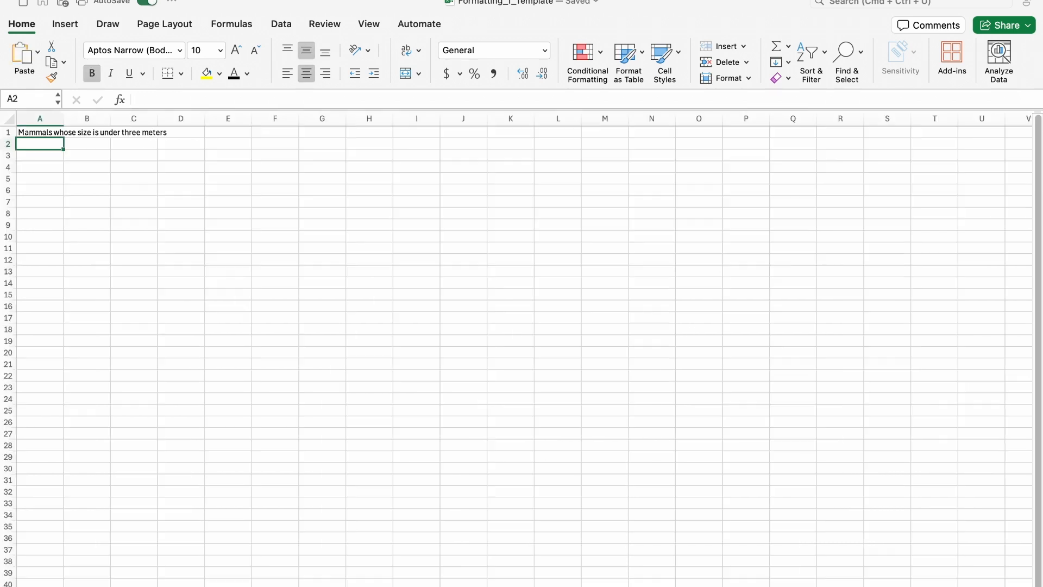
key(cmd+v)
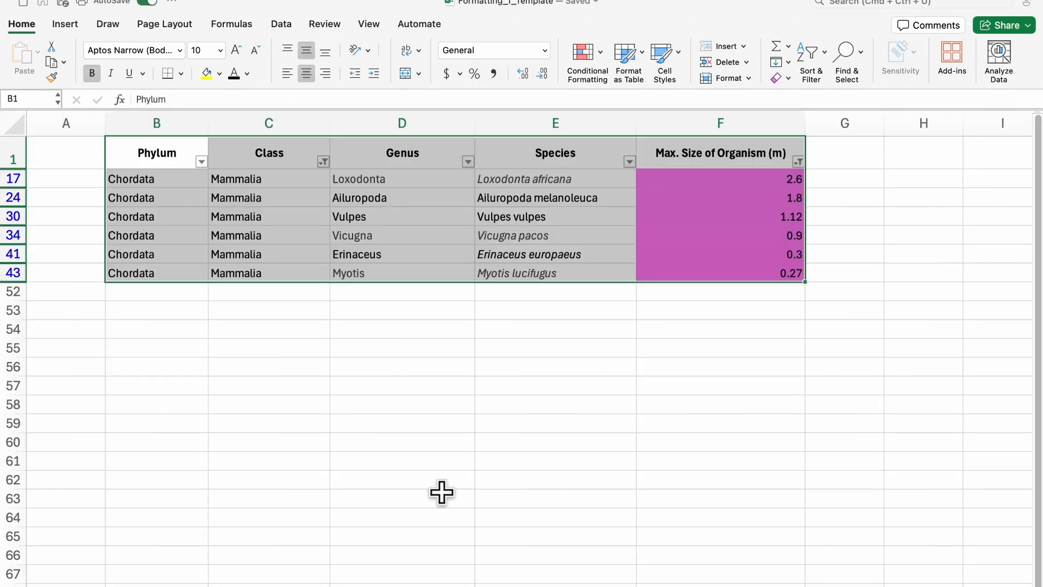
click(443, 481)
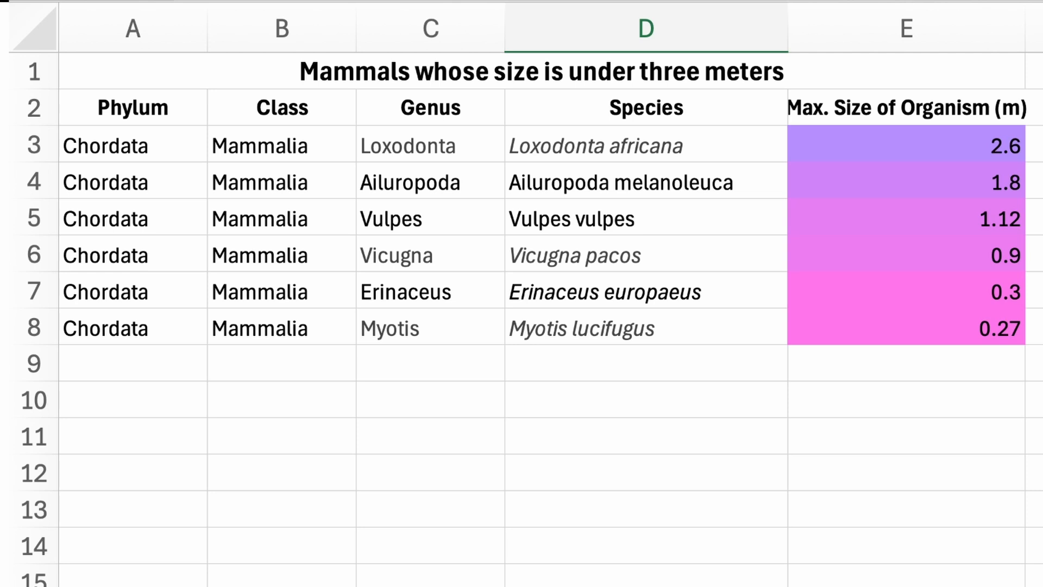
scroll(909, 457, down, 1)
scroll(910, 457, up, 1)
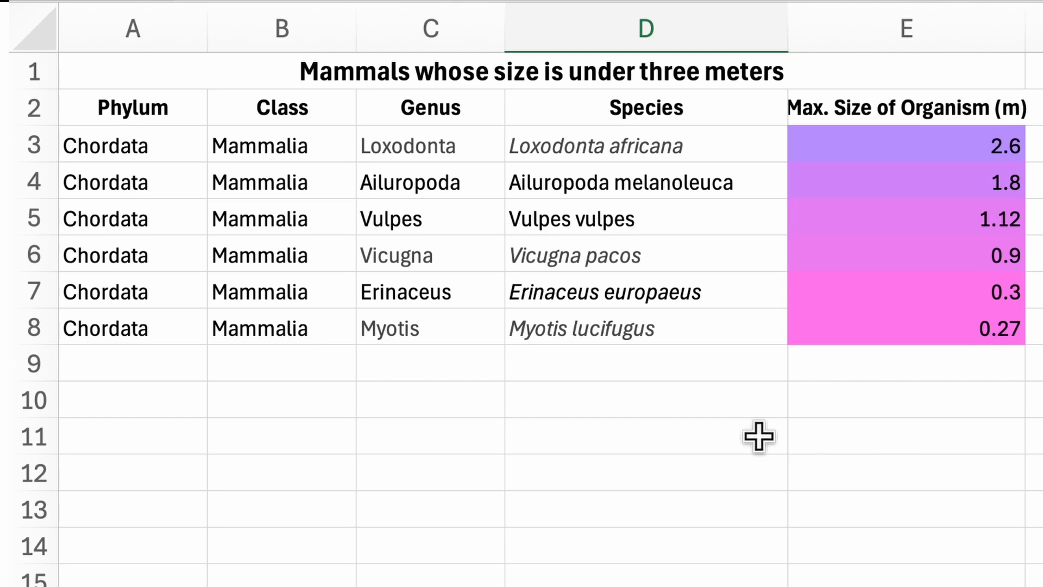
Step: Enter '#' in D10 and =COUNT(E3:E8) in E10, which returns 6
click(681, 410)
text(#)
key(Tab)
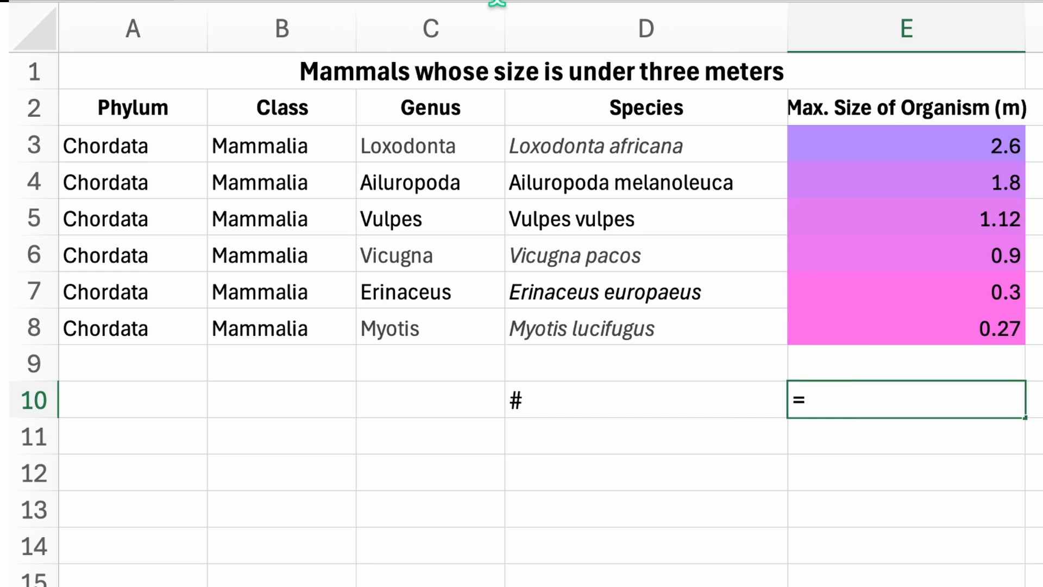
text(=COUNT)
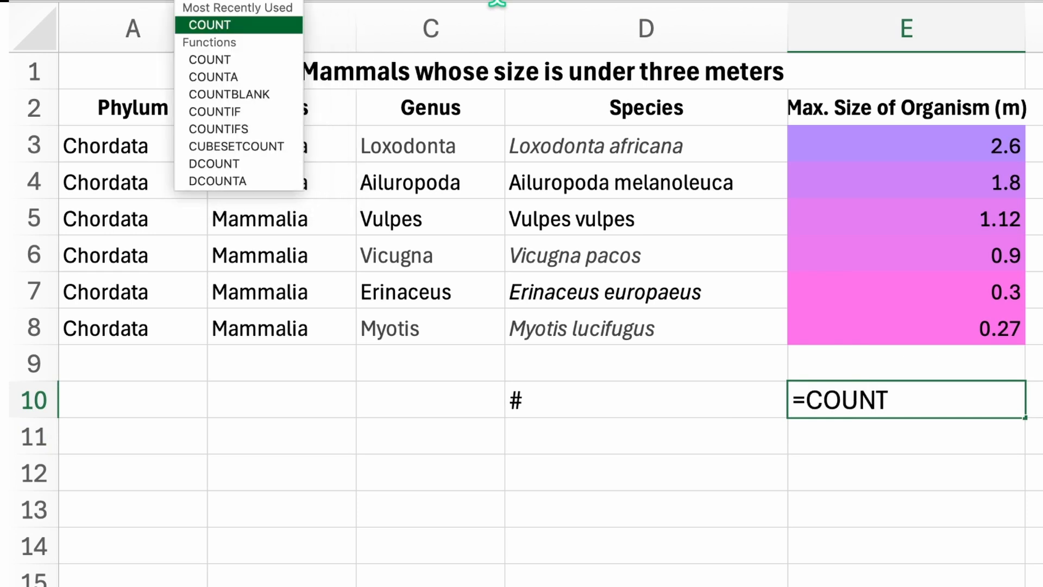
text(()
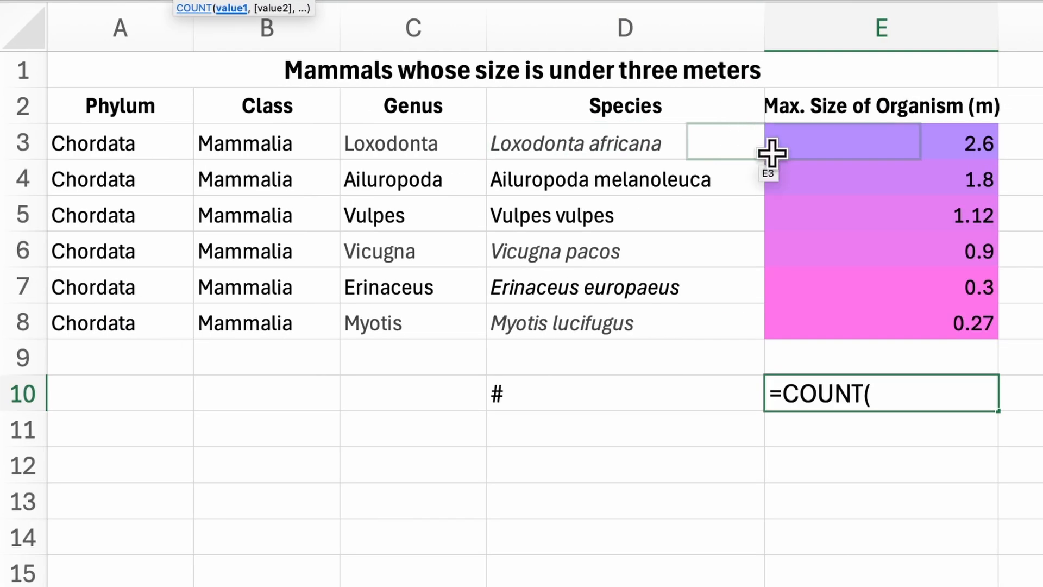
drag(863, 144, 864, 324)
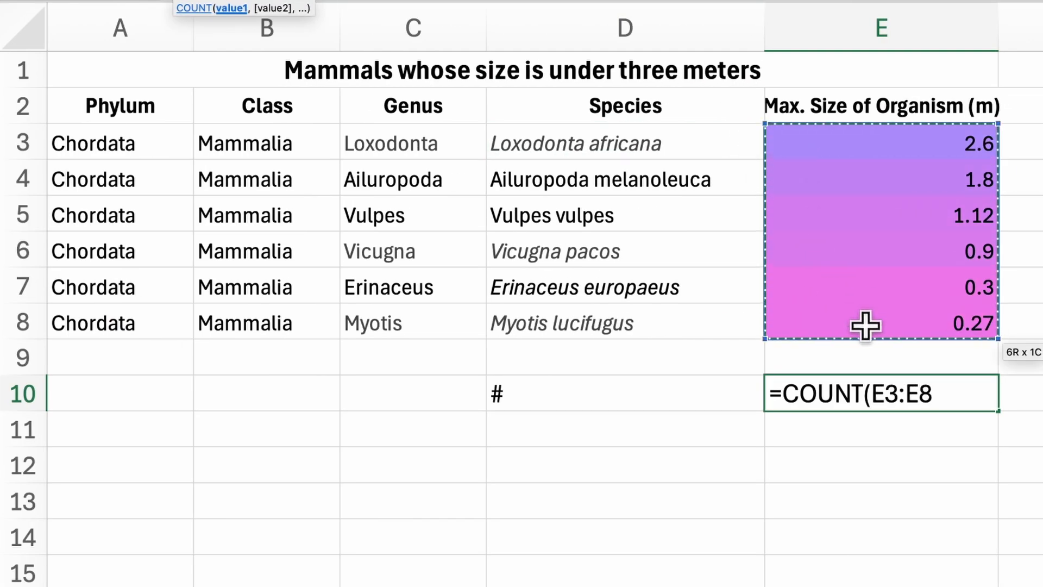
text())
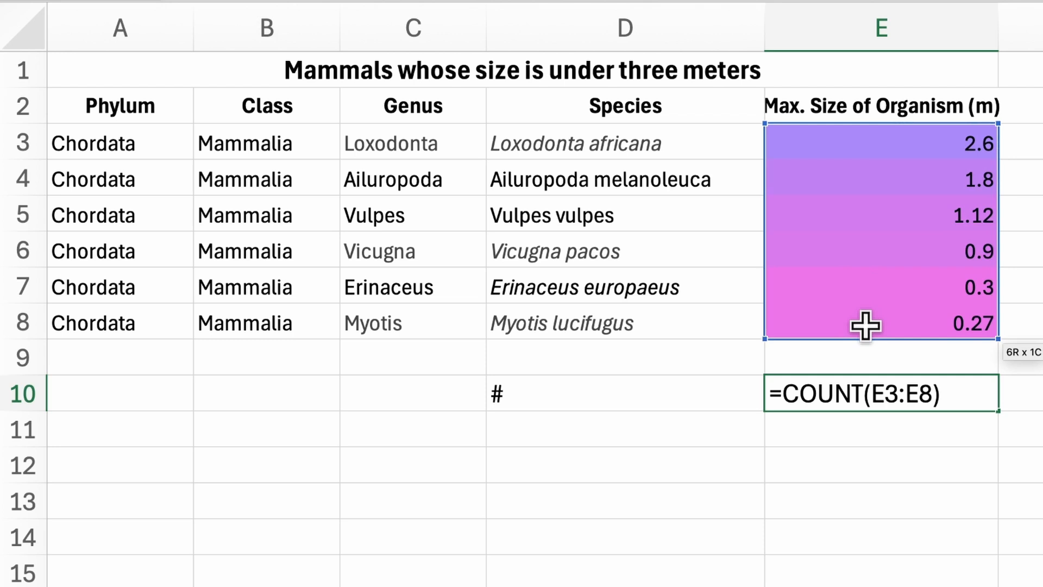
key(Return)
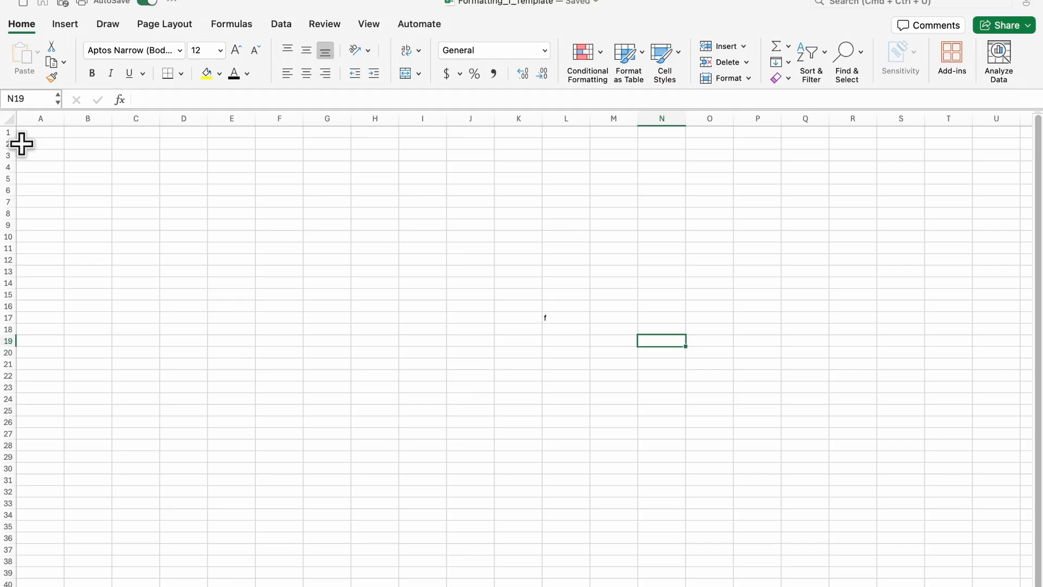
click(116, 193)
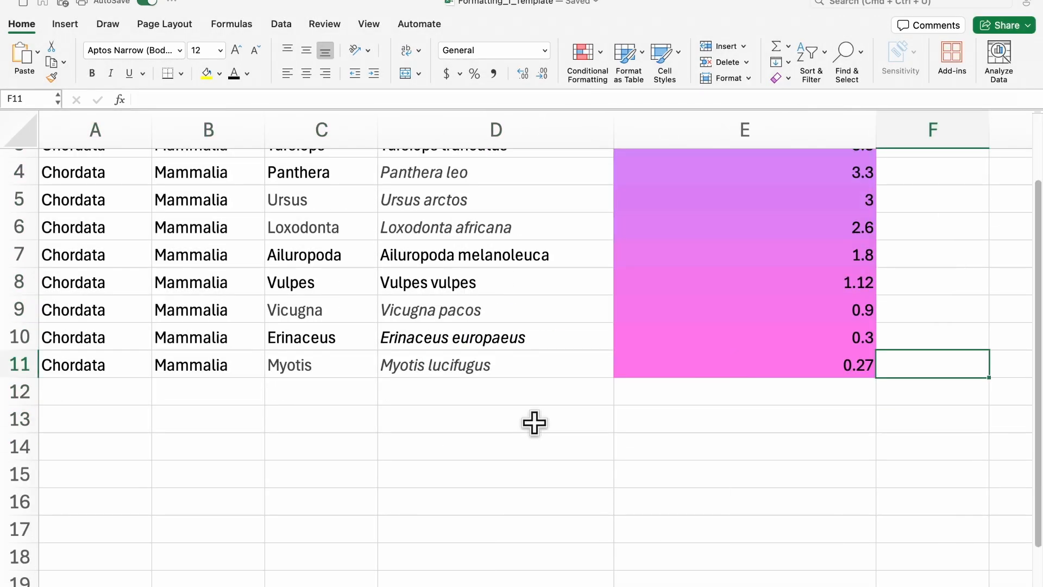
Step: Type the label '# of mammals under 3m' into D13
click(533, 422)
click(175, 98)
text(# n)
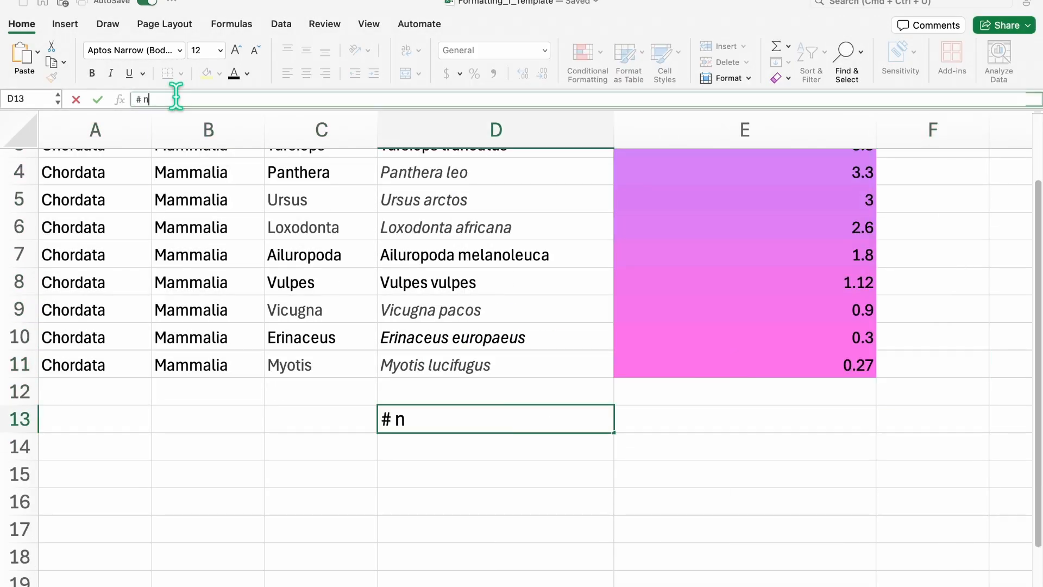
key(BackSpace)
text(of mammals under 3m)
key(Tab)
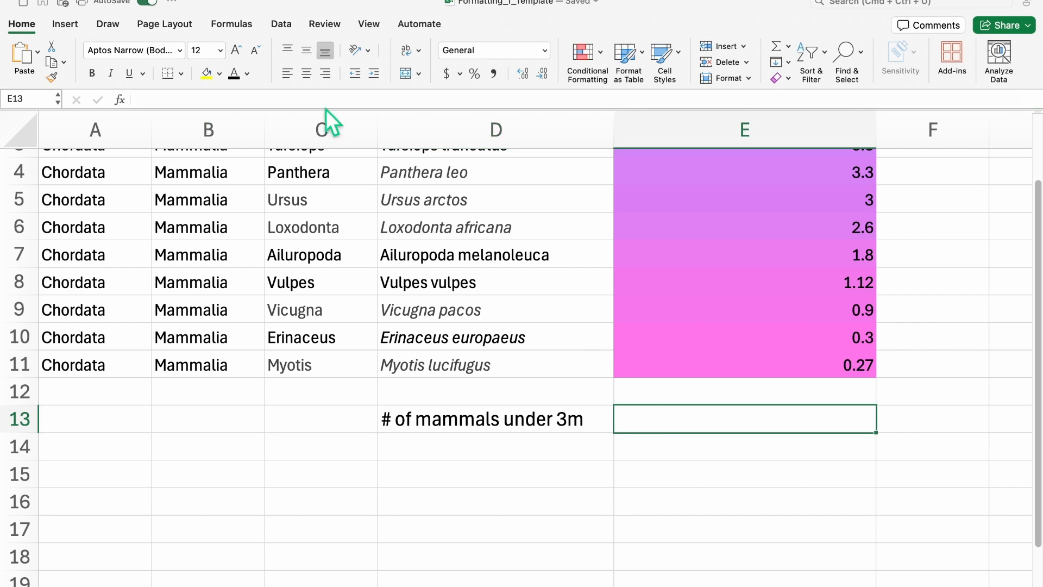
Step: Enter =COUNTIF(E2:E11,"<3") in E13 to count mammals under 3 m
click(301, 100)
text(=COUNTIF()
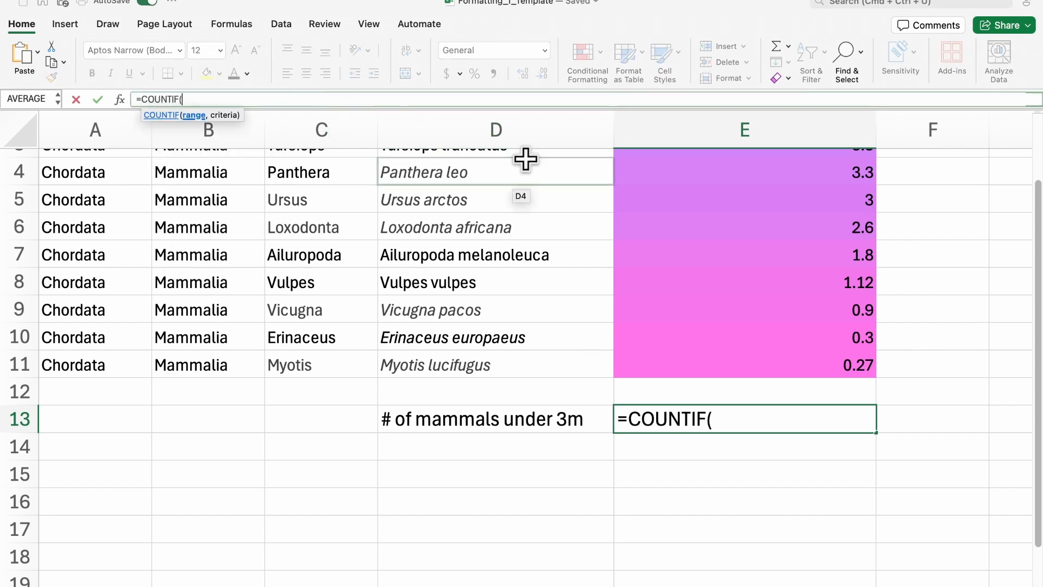
scroll(646, 247, up, 2)
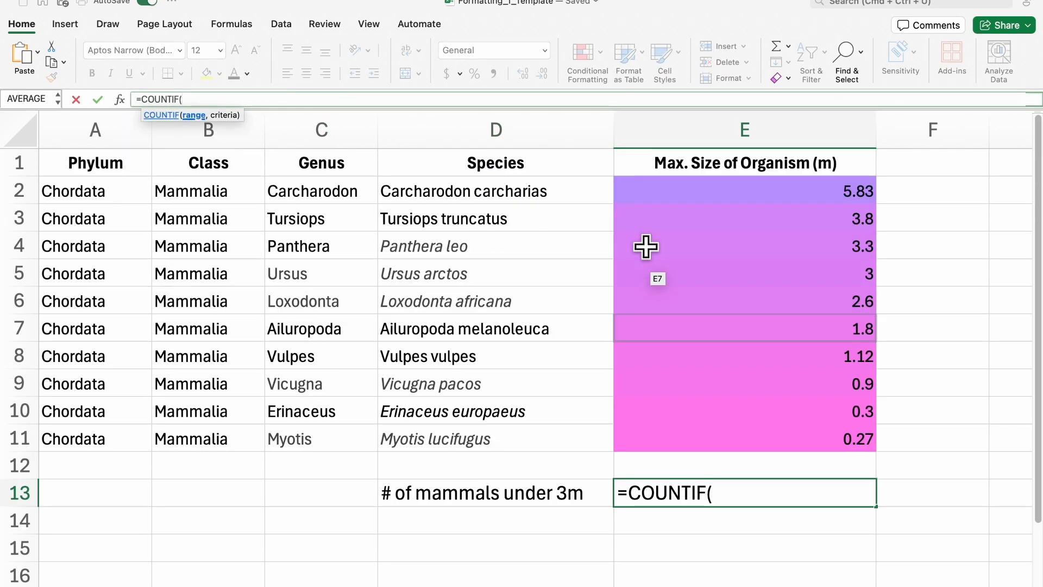
drag(664, 182, 670, 416)
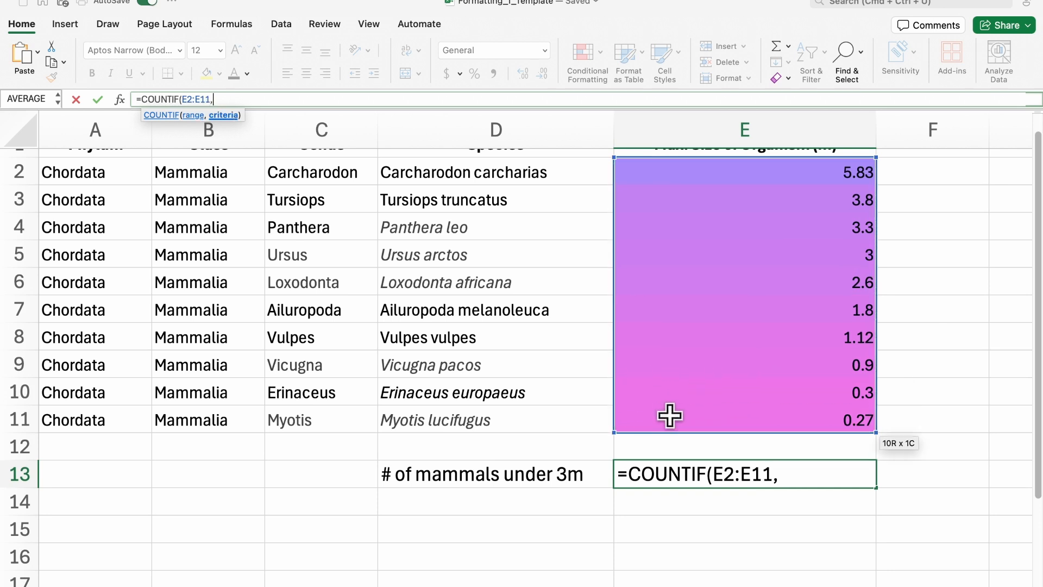
text("<3))
key(BackSpace)
text("))
key(Return)
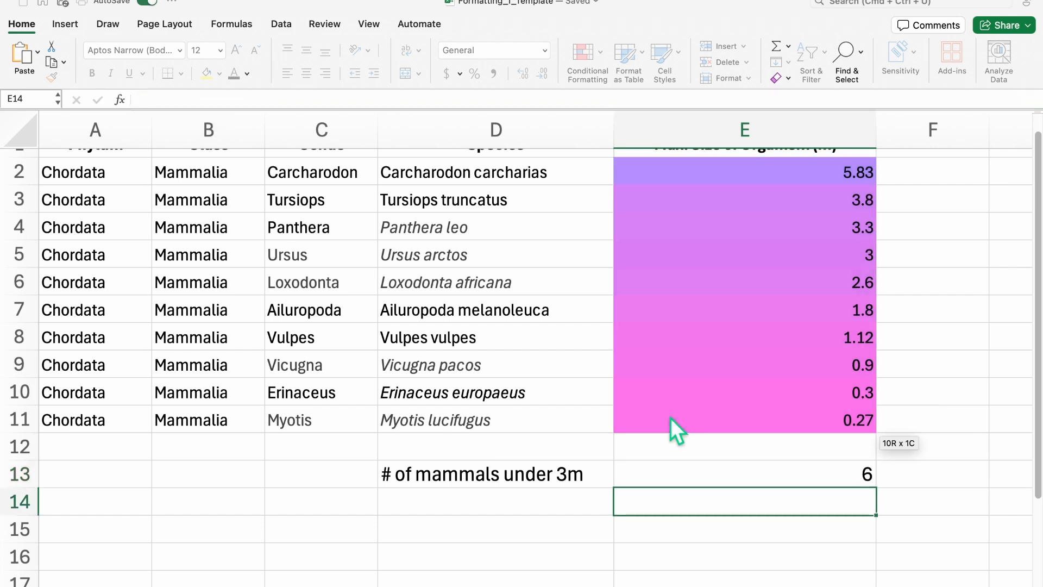
click(737, 532)
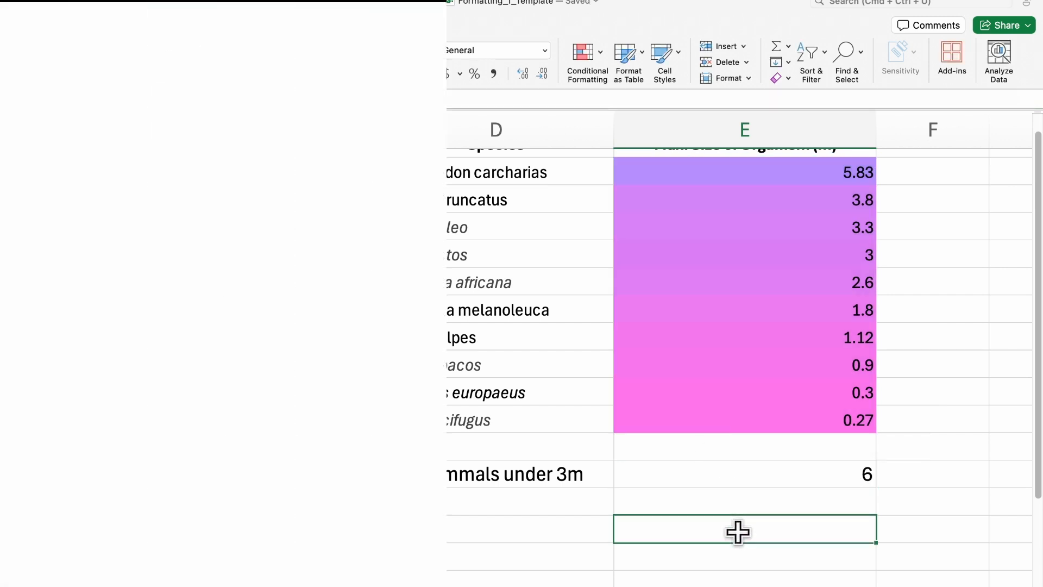